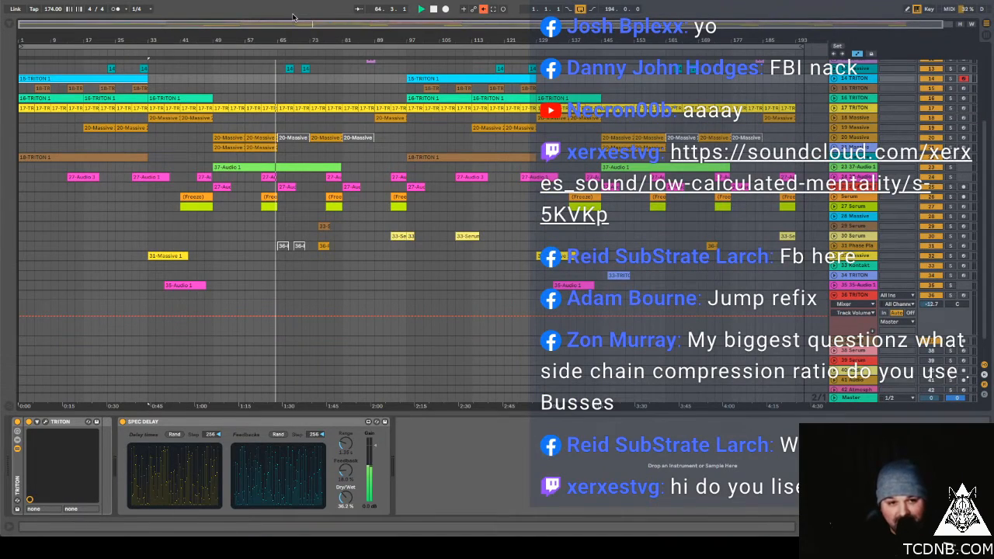
# Step: Play the arrangement from bar 1 to audition the intro, and stop playback
pyautogui.press('space')
pyautogui.press('space')
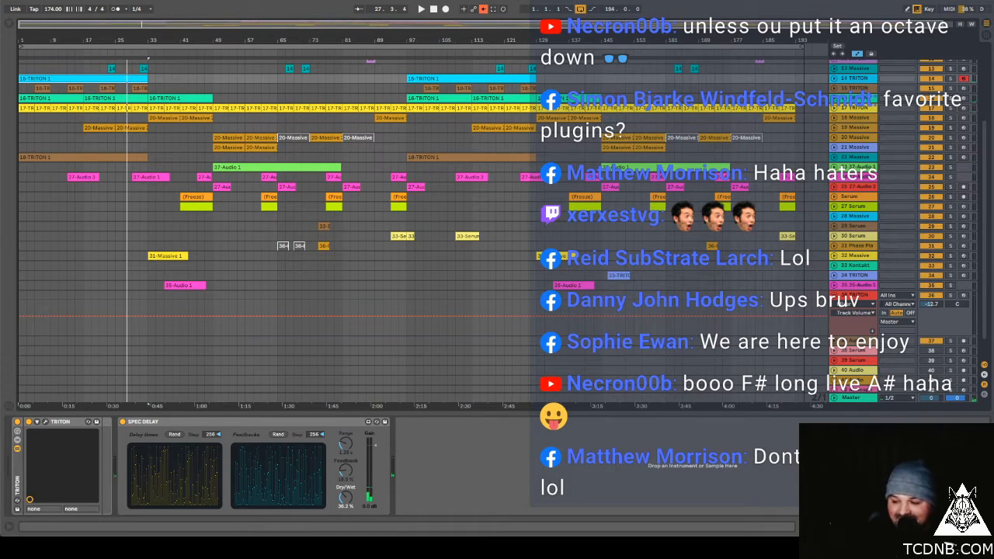
pyautogui.press('space')
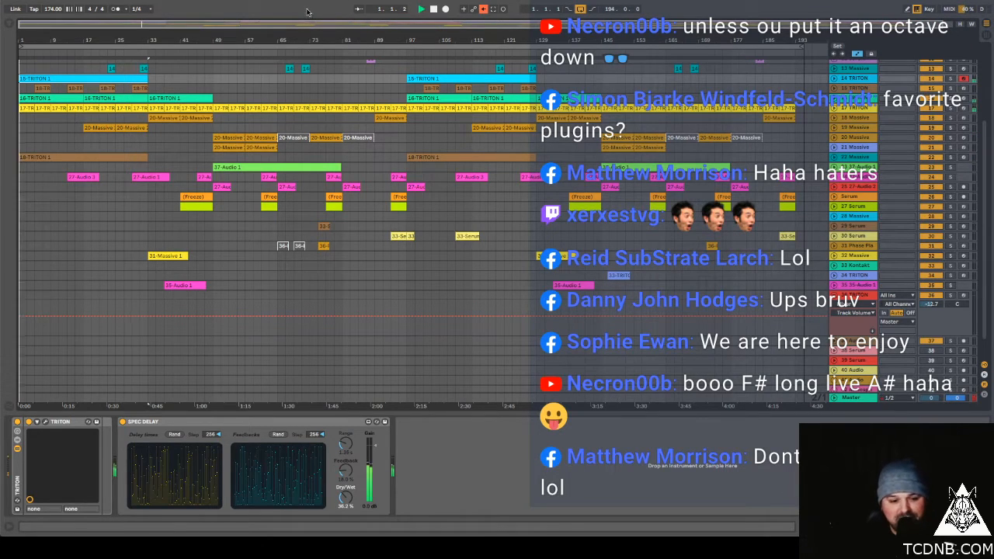
pyautogui.press('space')
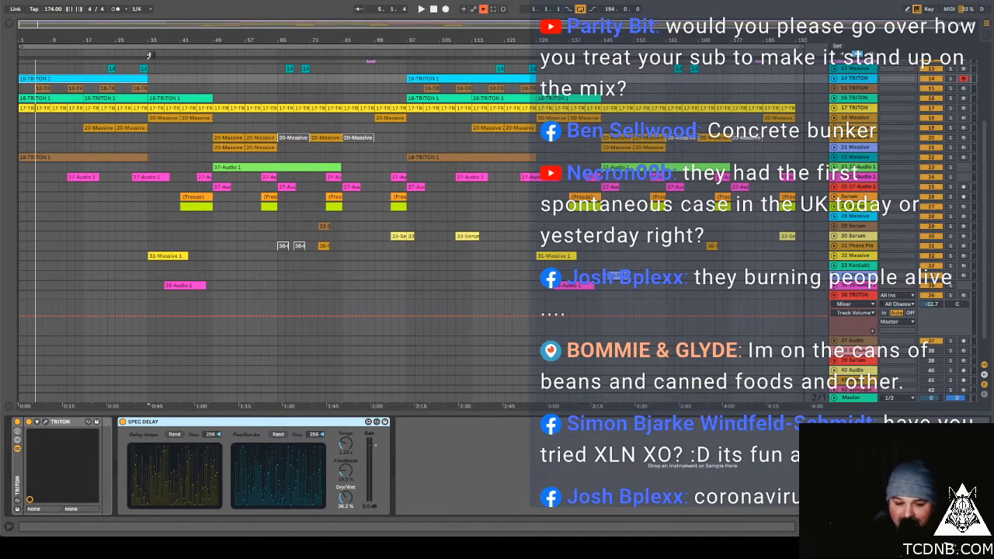
# Step: Select the 16 TRITON track to show its instrument, and audition the arrangement's opening sections
pyautogui.click(43, 98)
pyautogui.press('space')
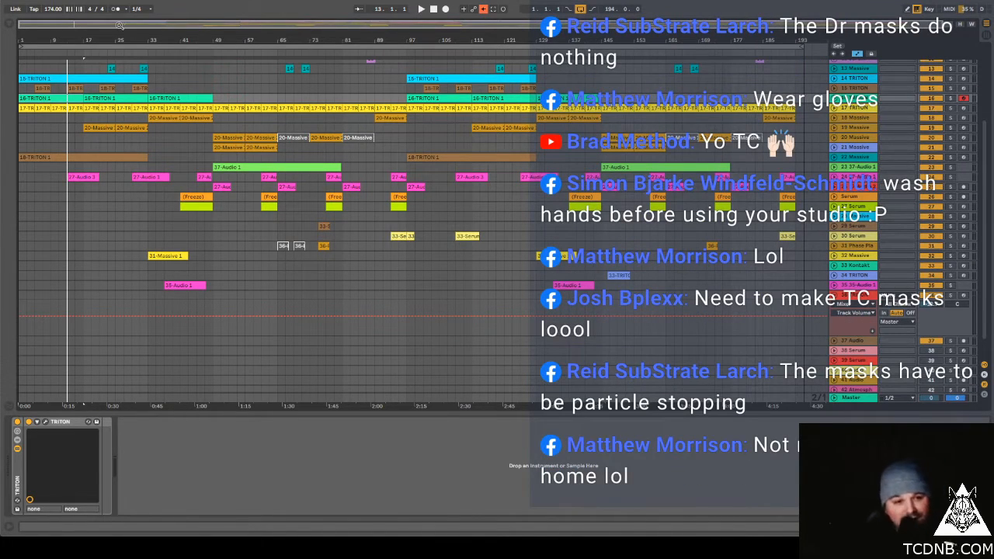
pyautogui.press('space')
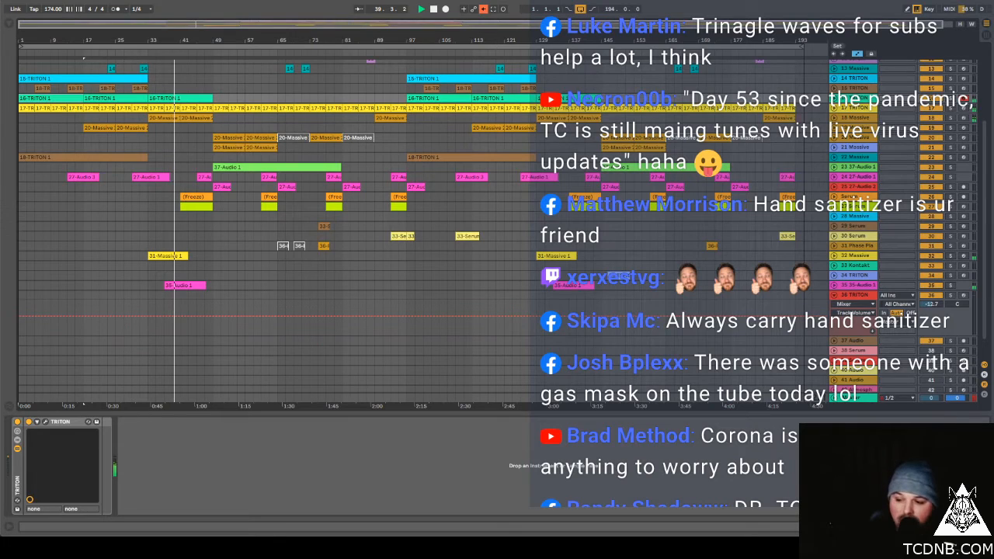
pyautogui.click(252, 228)
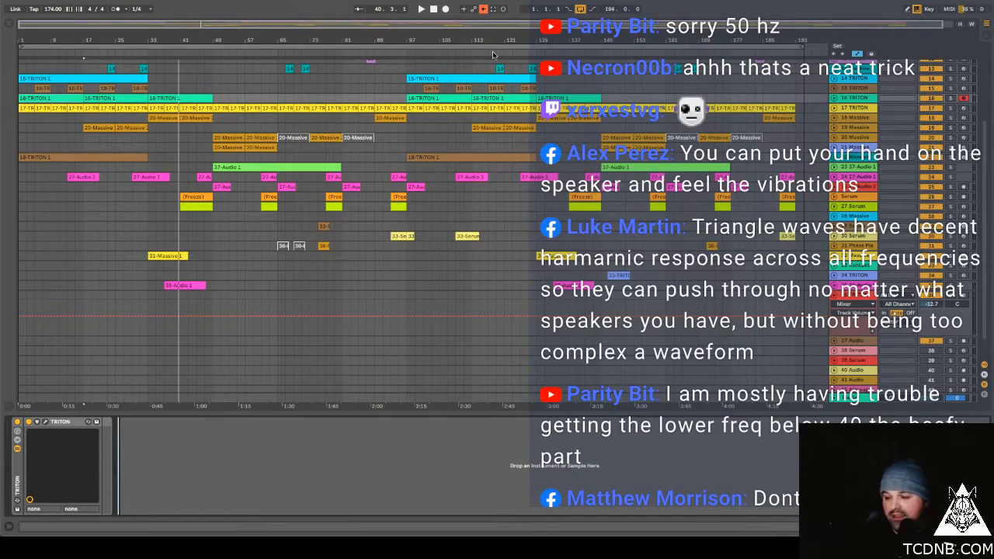
pyautogui.press('space')
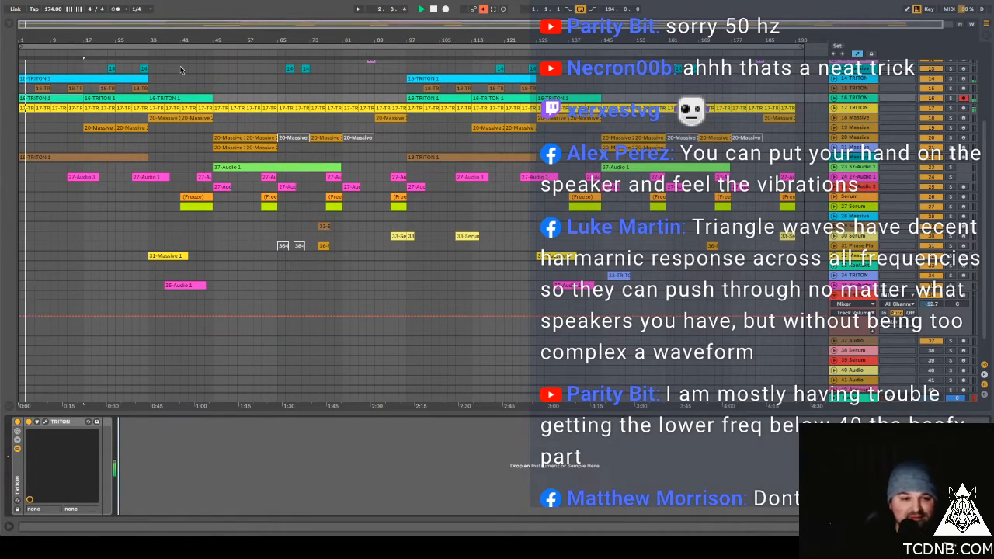
# Step: Inspect the TRITON instrument's IFX 2 settings on the 36 TRITON track and close its plug-in window
pyautogui.click(199, 299)
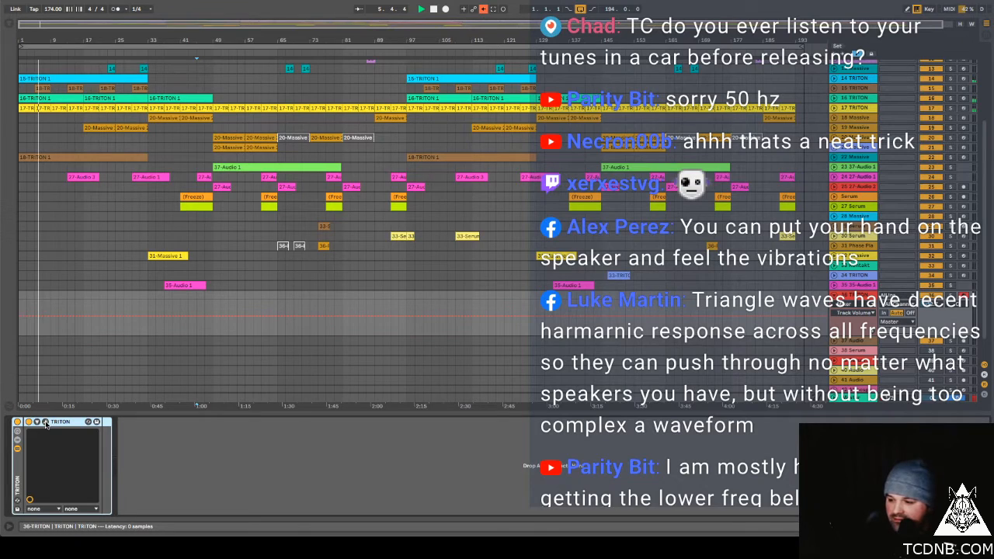
pyautogui.click(45, 423)
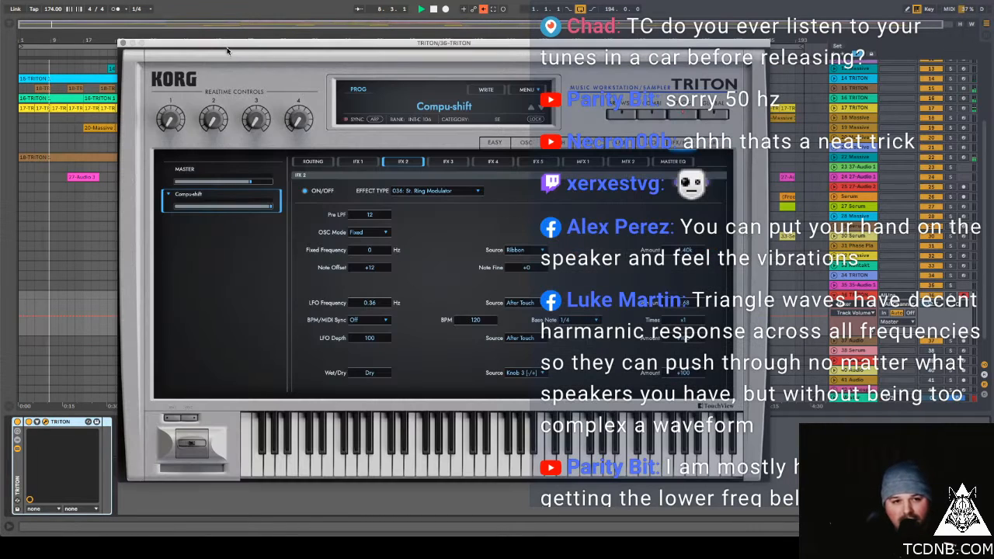
pyautogui.click(122, 43)
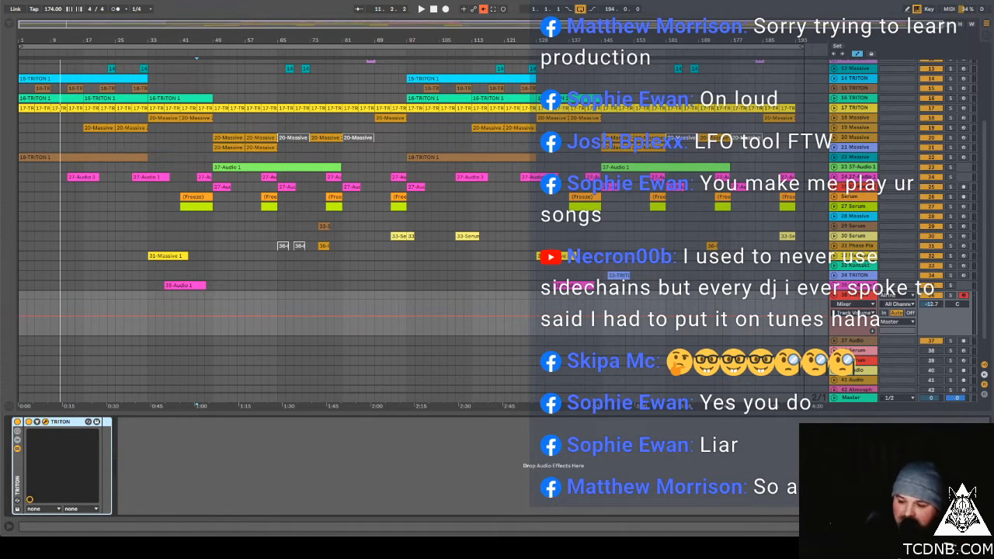
# Step: Audition the section starting at bar 49, where the green 37-Audio clip begins, and stop playback
pyautogui.press('space')
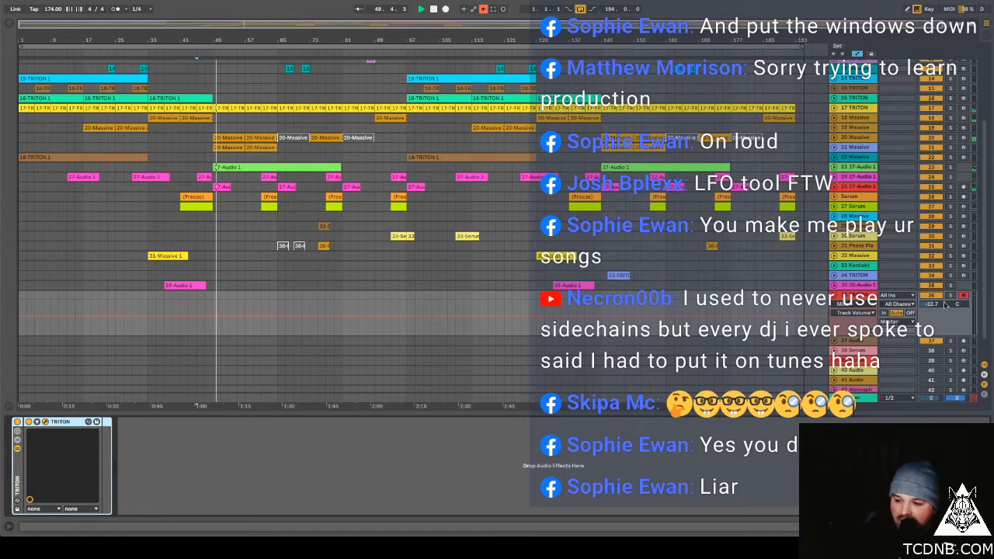
pyautogui.click(682, 452)
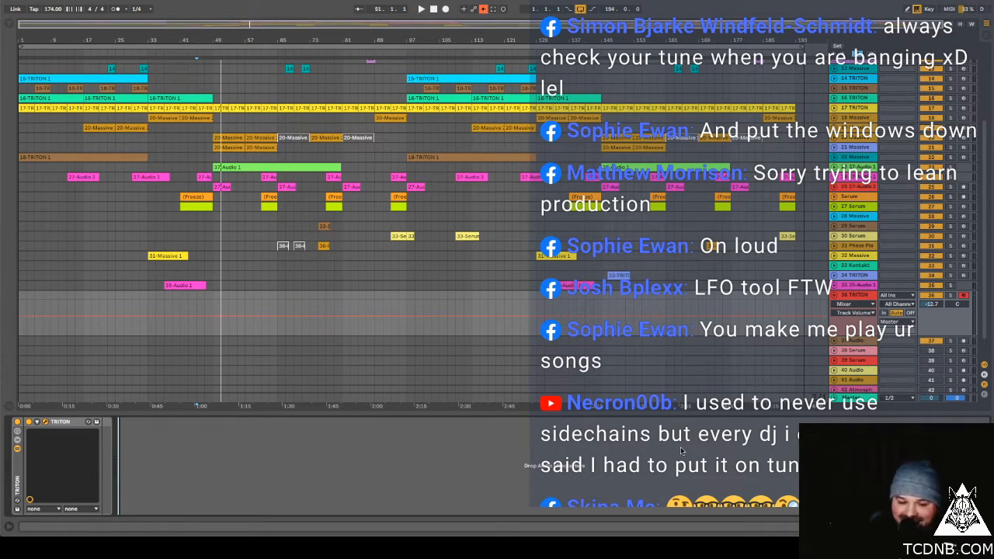
pyautogui.click(205, 62)
pyautogui.click(205, 53)
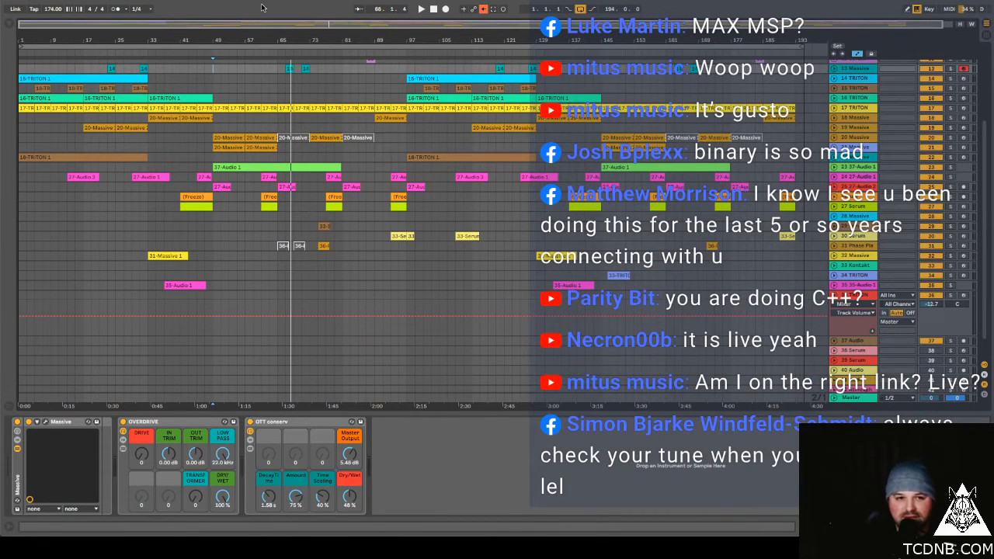
pyautogui.press('space')
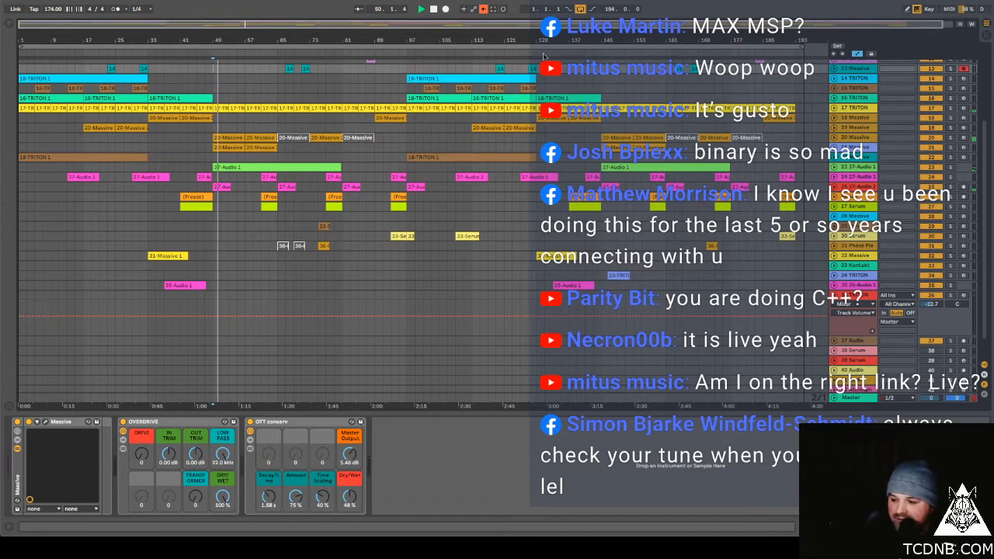
pyautogui.press('space')
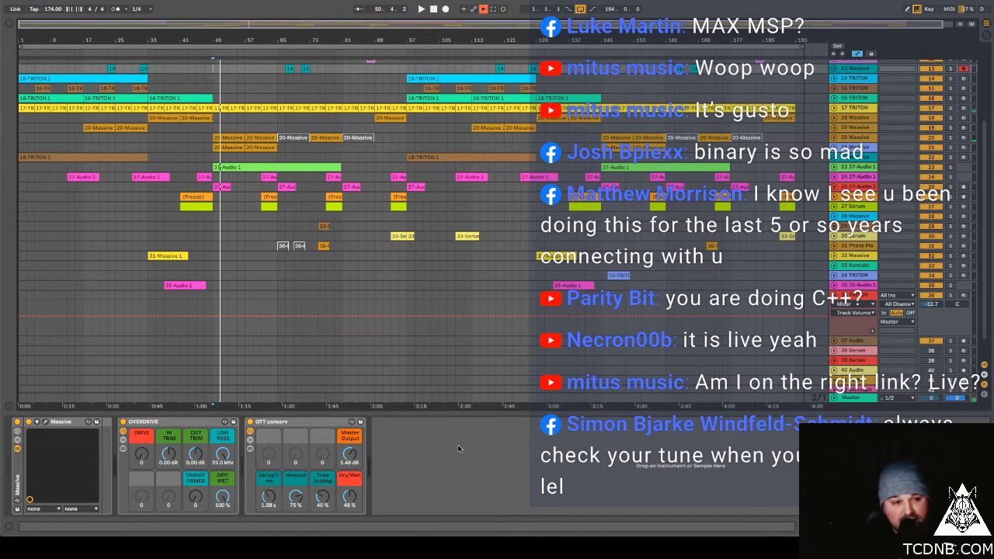
# Step: Show the browser and look into the VST plug-in folder, leaving the folder collapsed
pyautogui.click(8, 27)
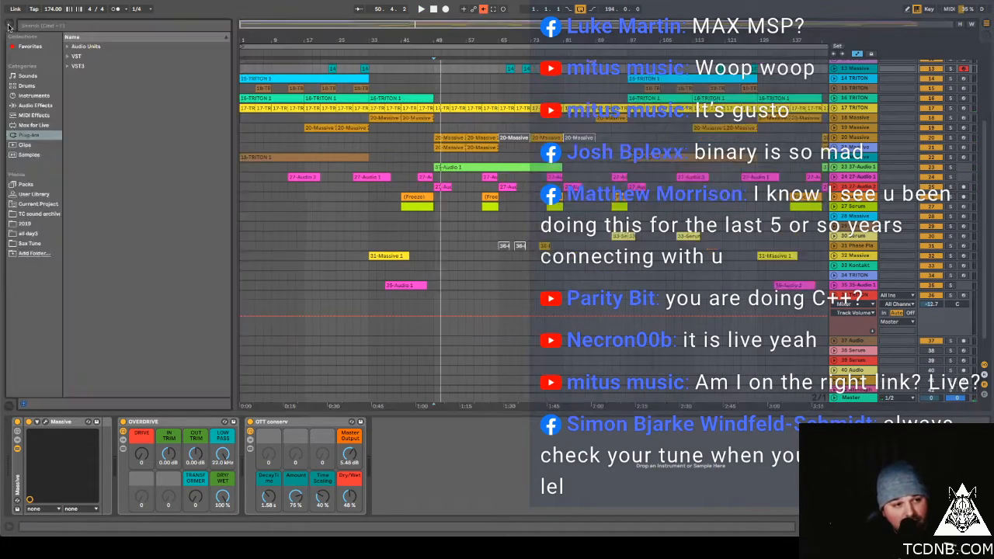
pyautogui.click(67, 56)
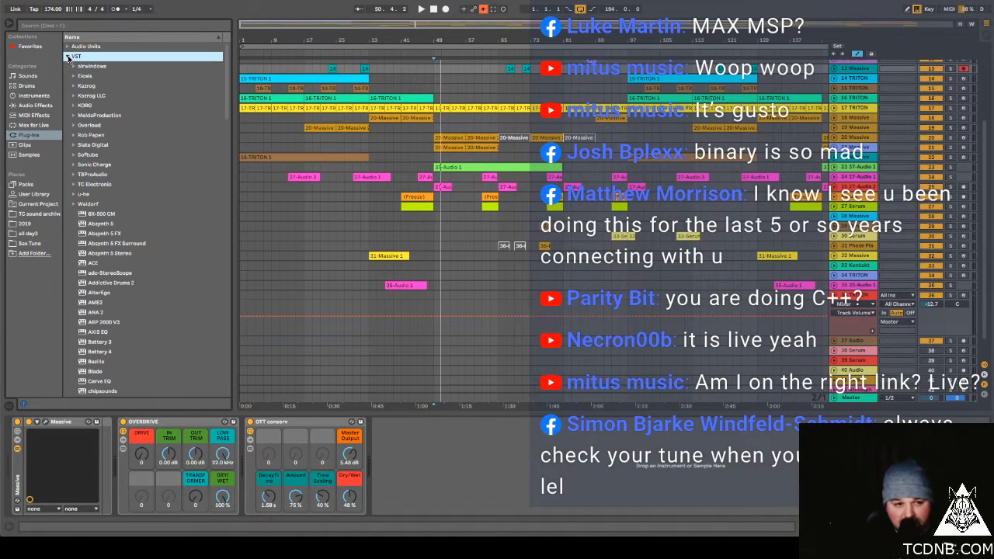
pyautogui.click(67, 55)
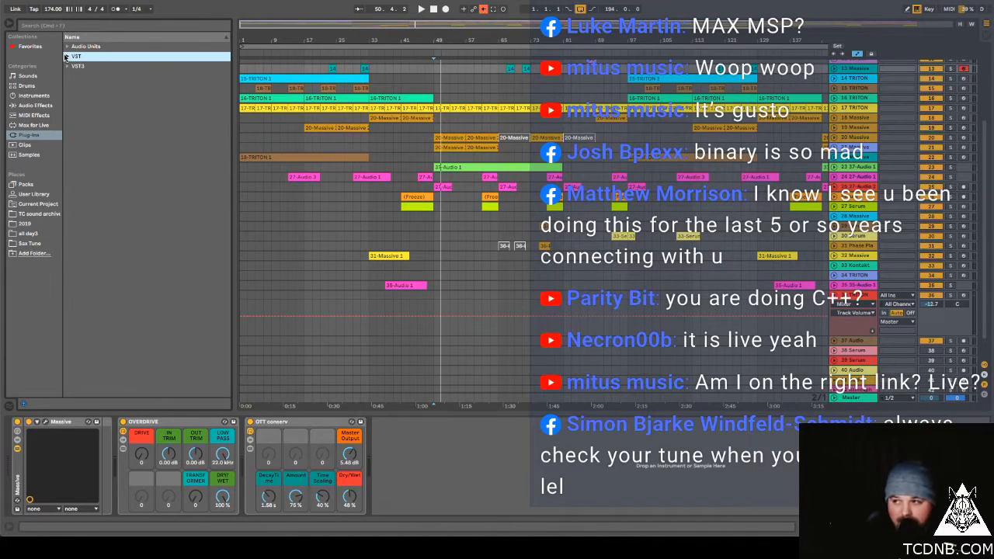
pyautogui.click(68, 56)
pyautogui.click(67, 55)
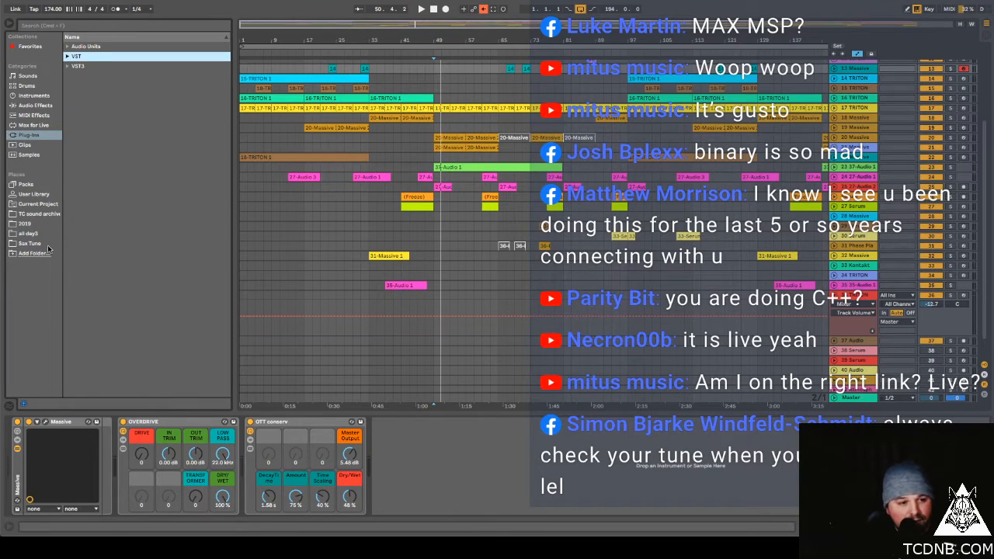
# Step: Display the Master track's device chain and show the Max for Live category in the browser
pyautogui.click(859, 398)
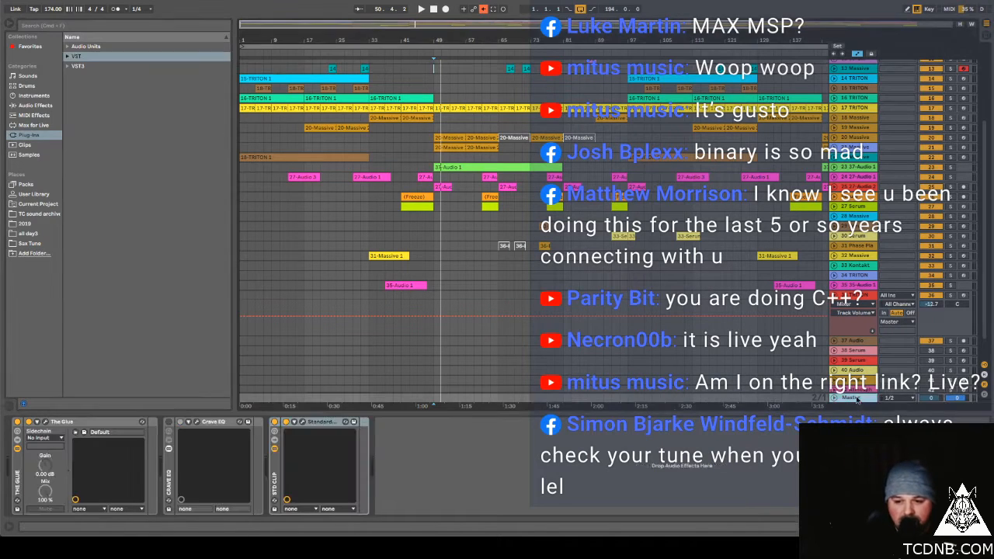
pyautogui.click(27, 223)
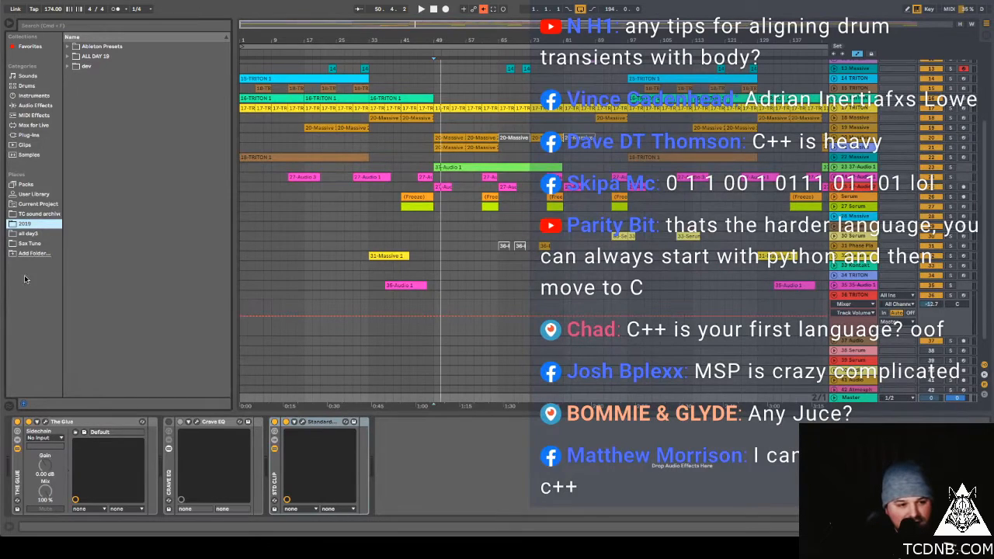
pyautogui.click(39, 126)
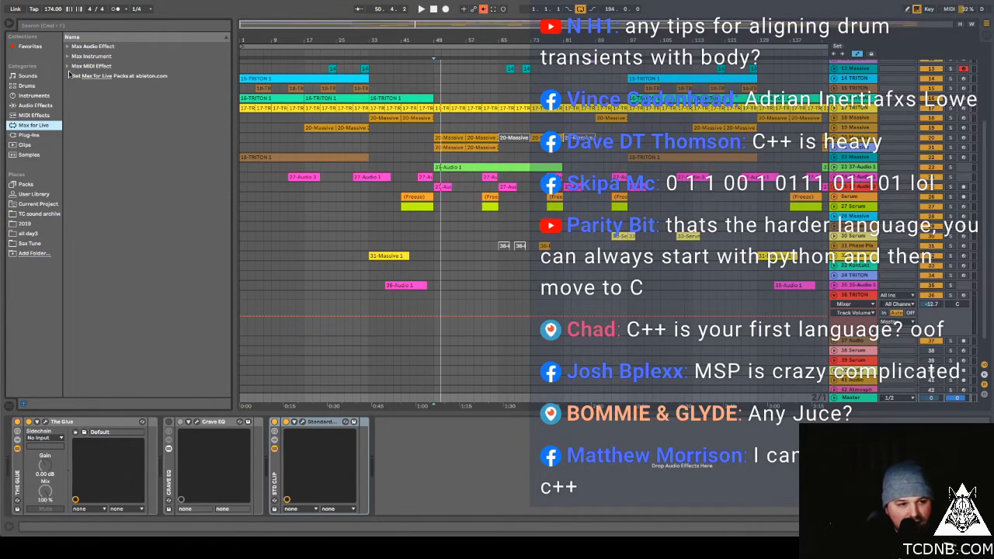
# Step: Search the Max for Live devices for "high" and expand the Max Instrument and Max Audio Effect results
pyautogui.click(62, 29)
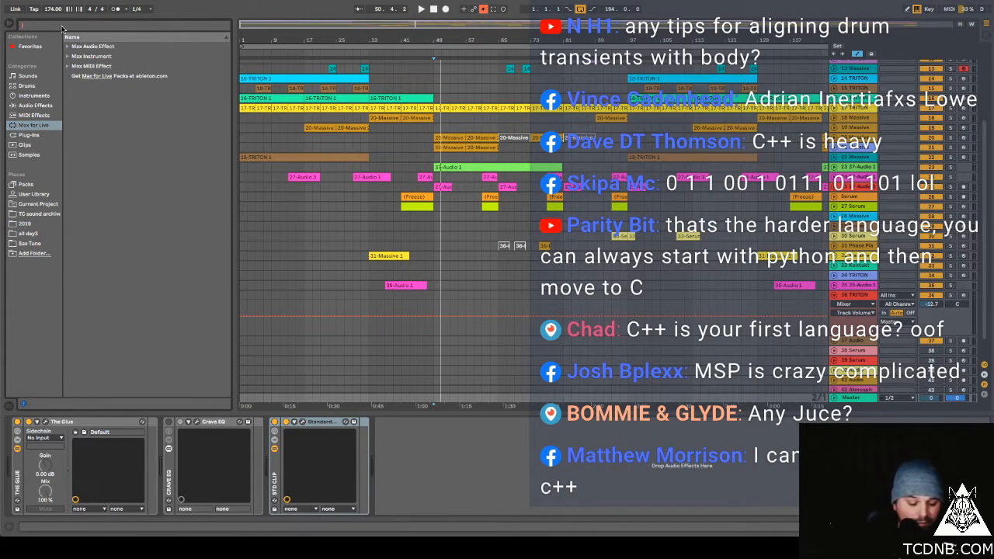
pyautogui.write('s')
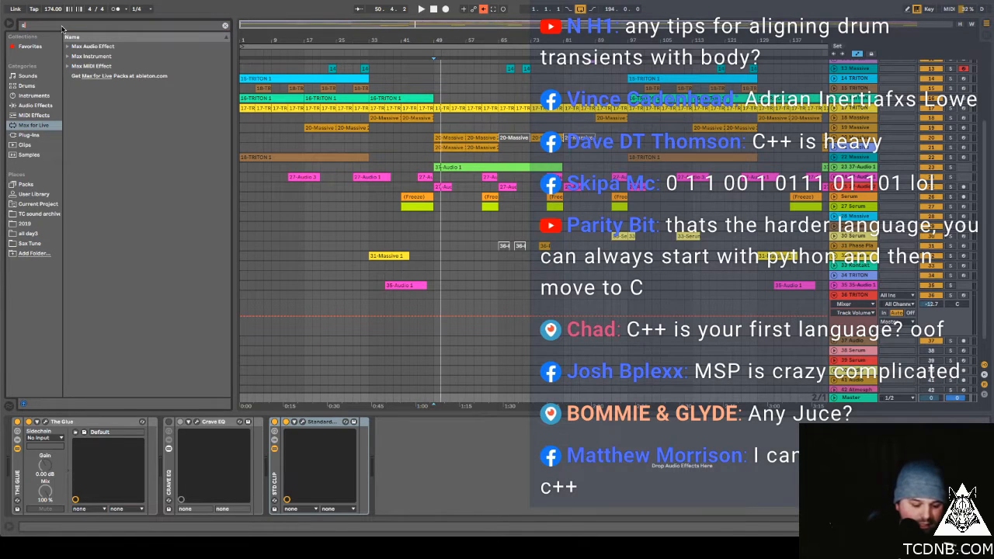
pyautogui.write('gp')
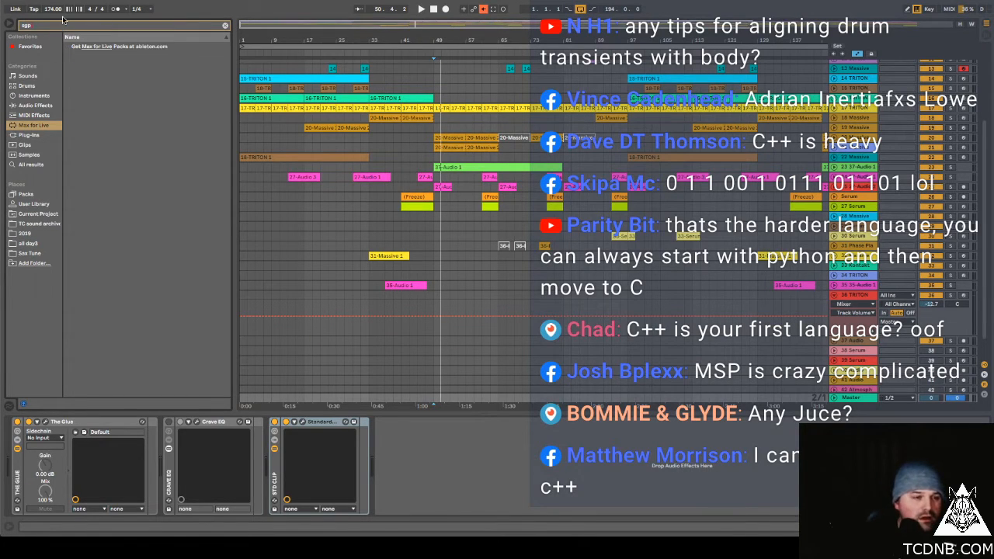
pyautogui.press('BackSpace')
pyautogui.write('l')
pyautogui.write('high')
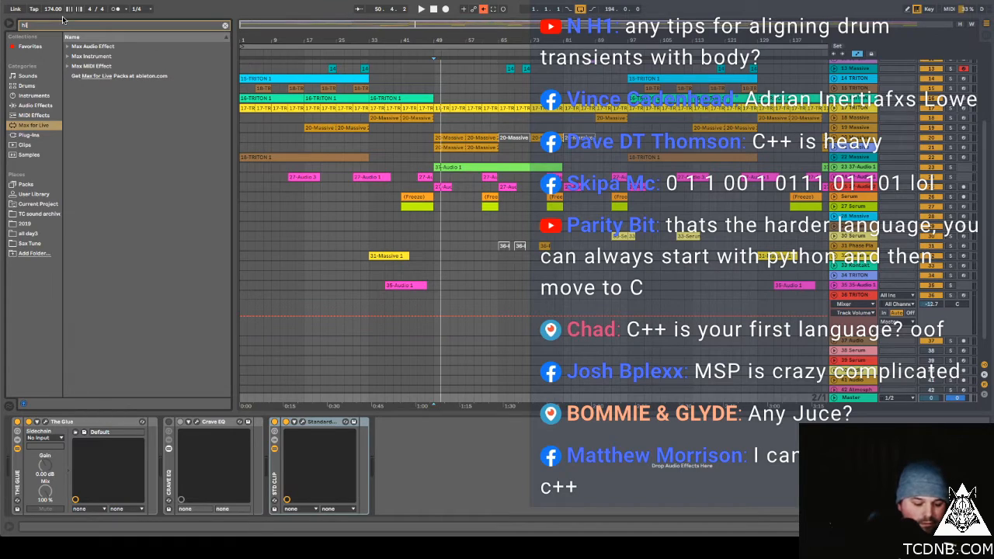
pyautogui.click(67, 57)
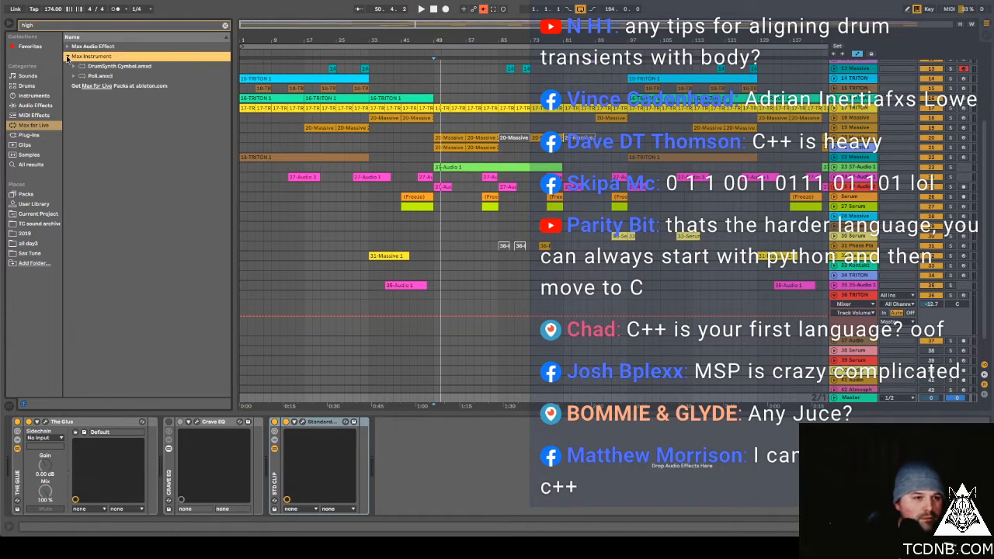
pyautogui.click(68, 47)
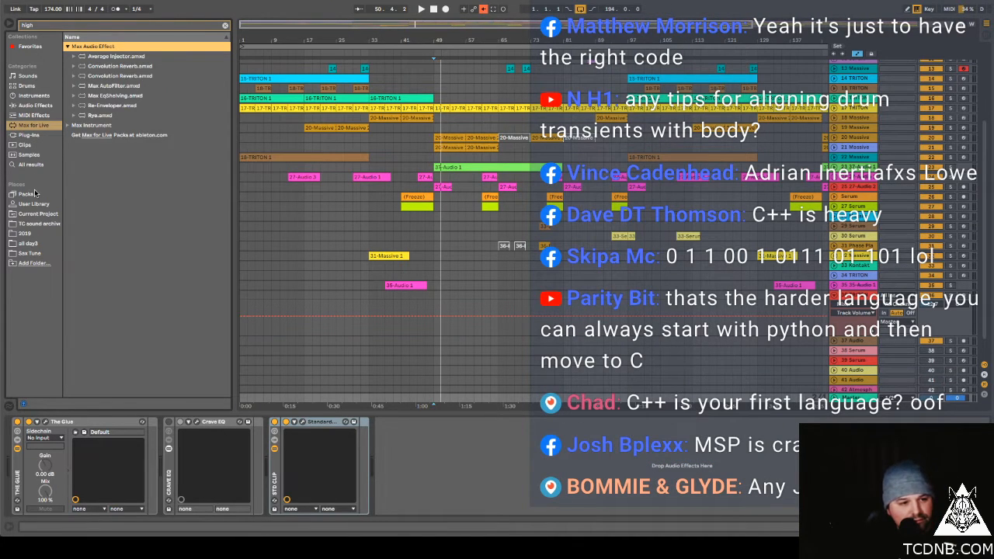
# Step: Clear the browser search and look through the full list of Max audio effects
pyautogui.click(36, 126)
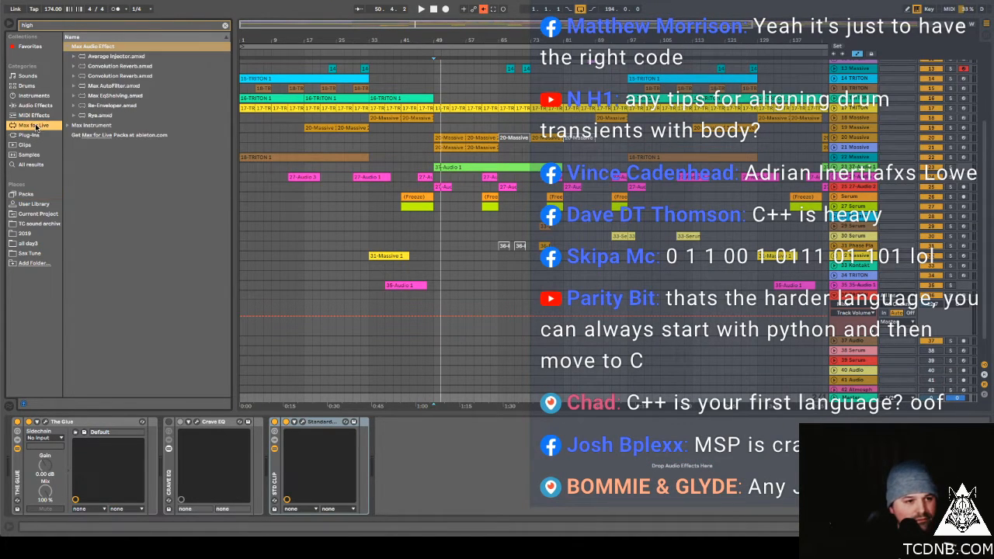
pyautogui.click(38, 28)
pyautogui.press('BackSpace')
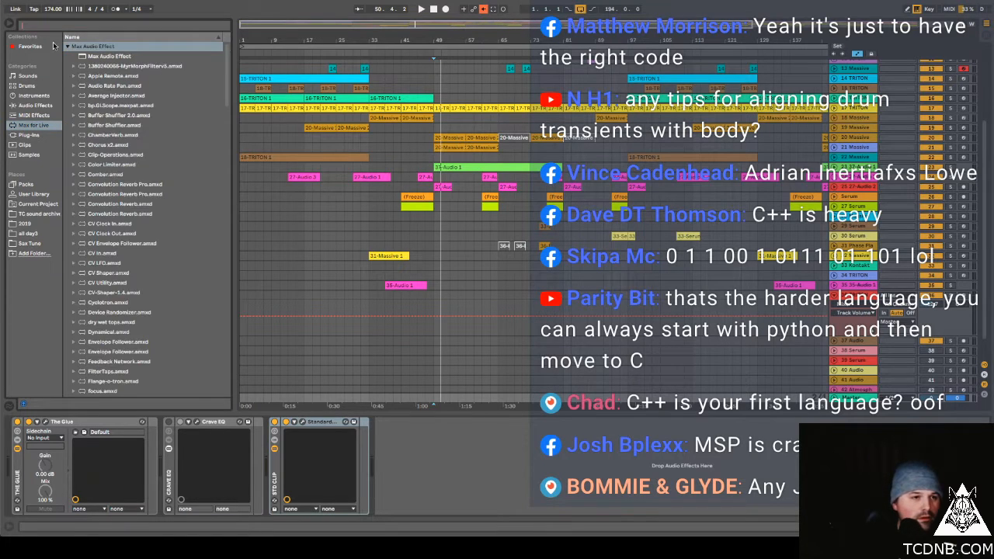
pyautogui.scroll(-3, 124, 256)
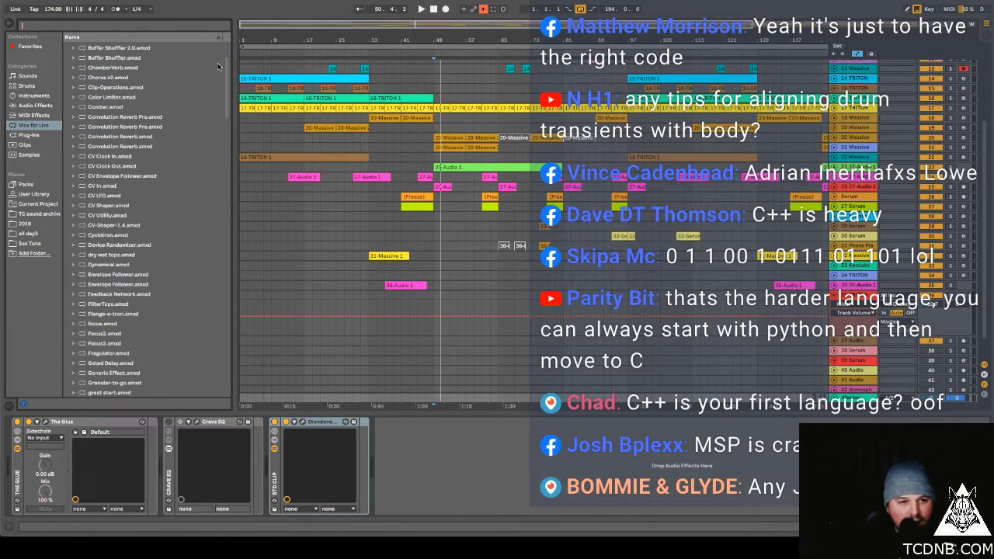
pyautogui.scroll(-2, 124, 311)
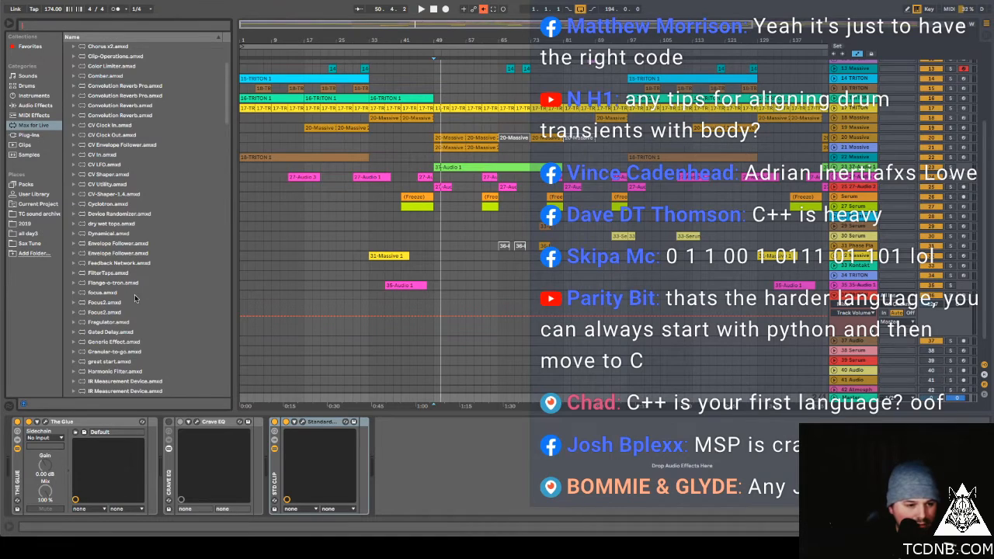
pyautogui.click(113, 313)
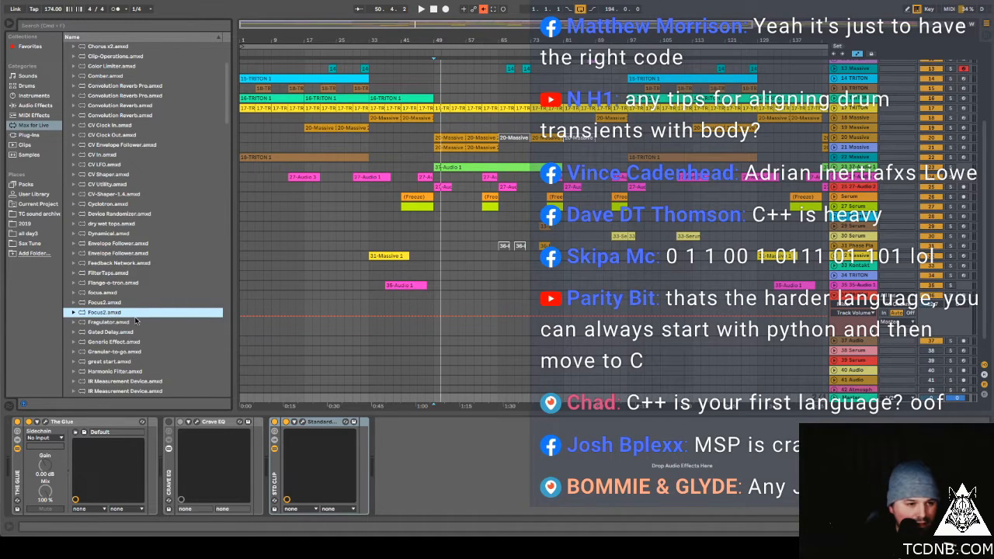
pyautogui.scroll(-8, 136, 320)
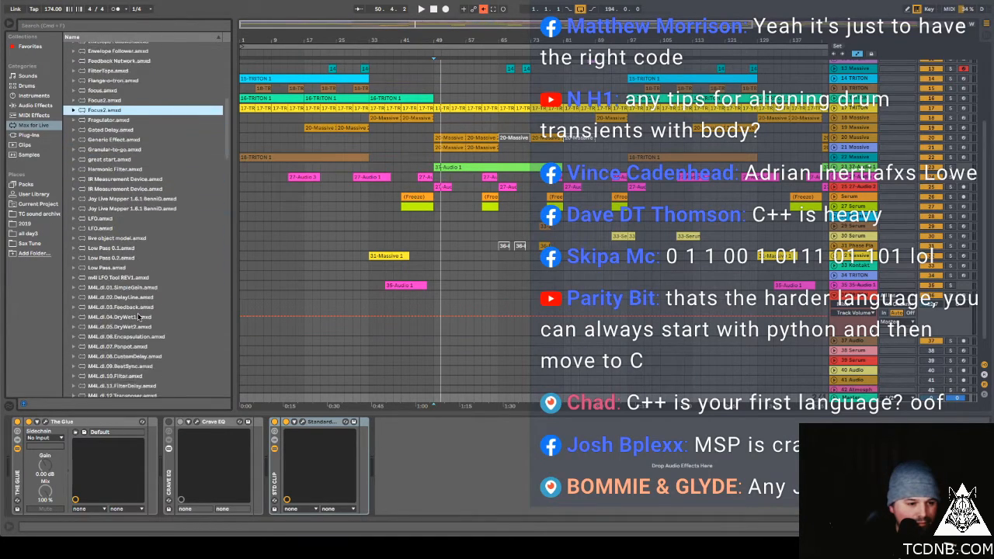
pyautogui.scroll(-10, 137, 313)
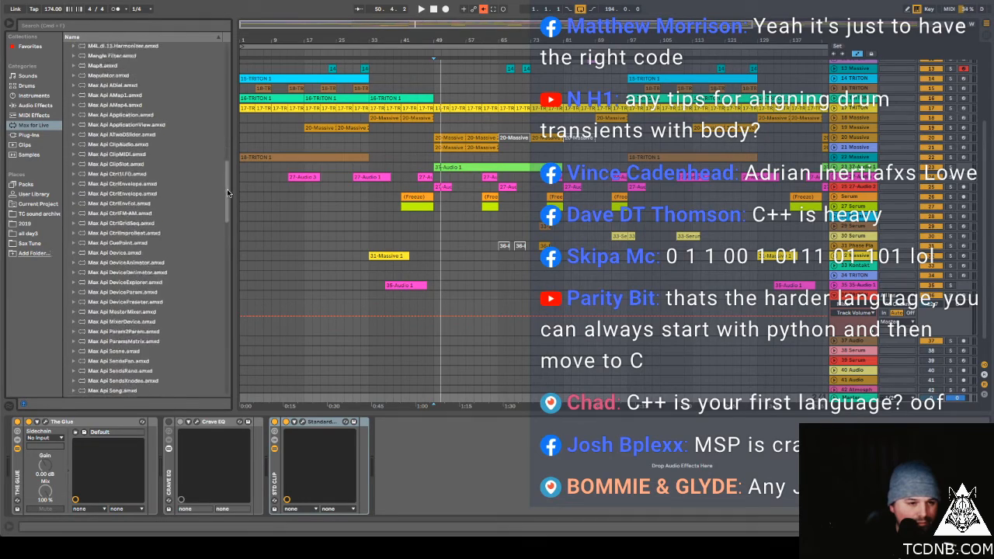
# Step: Start playback just before bar 33 and add sghp v0.4 to the end of the Master device chain
pyautogui.moveTo(228, 193); pyautogui.dragTo(226, 303)
pyautogui.click(363, 50)
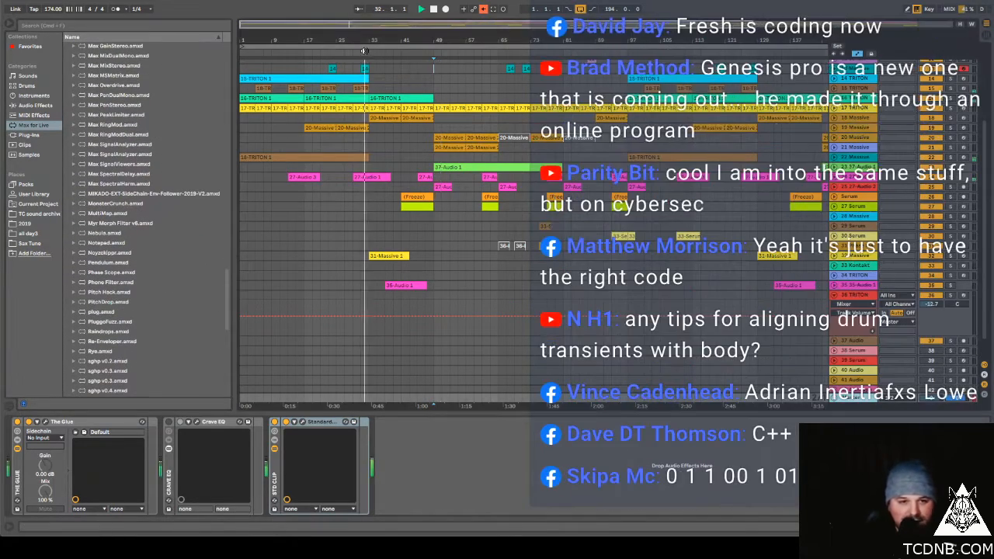
pyautogui.moveTo(226, 289); pyautogui.dragTo(226, 300)
pyautogui.moveTo(109, 338); pyautogui.dragTo(486, 503)
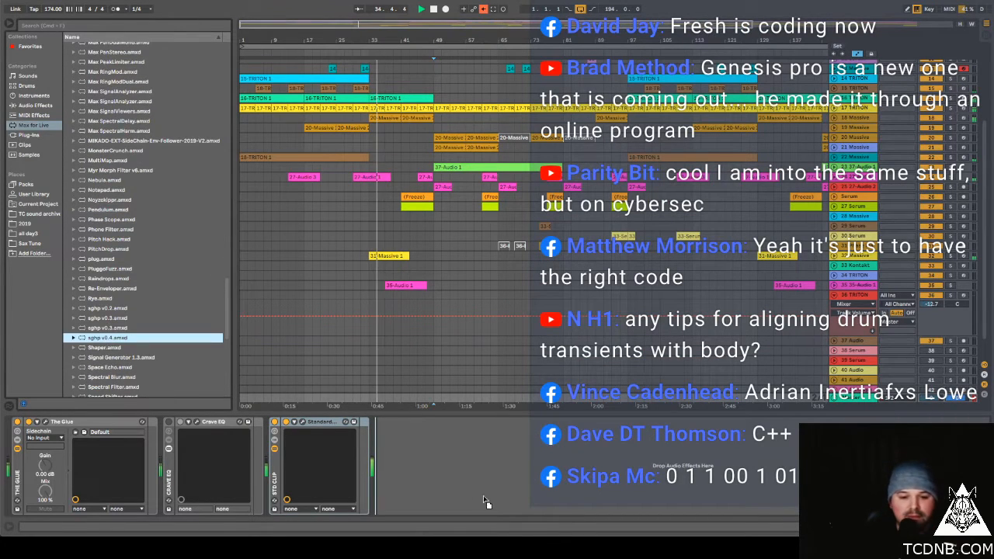
pyautogui.moveTo(472, 449); pyautogui.dragTo(473, 448)
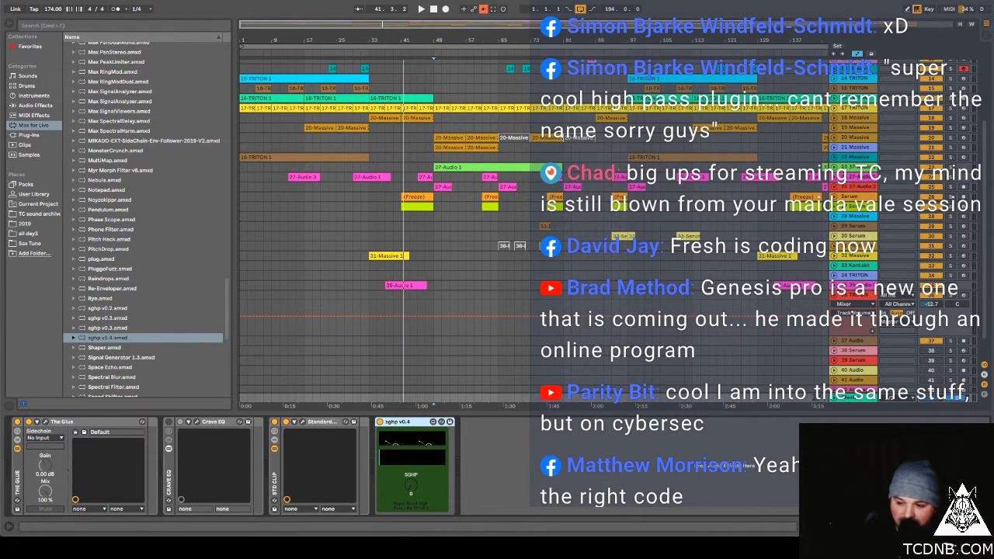
# Step: Play from just before bar 33 and audition the SGHP knob on the Master, sweeping it up and back down to 0
pyautogui.click(366, 55)
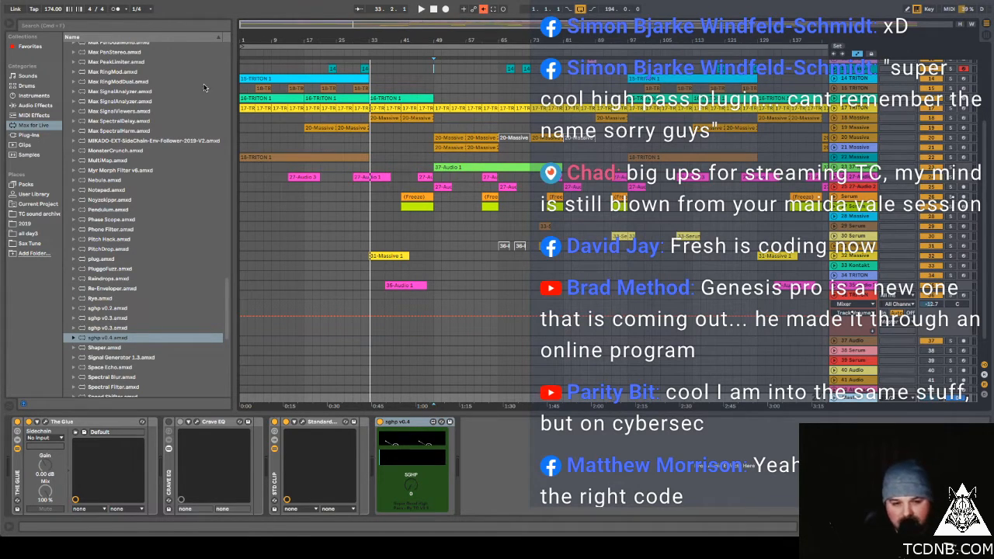
pyautogui.click(363, 53)
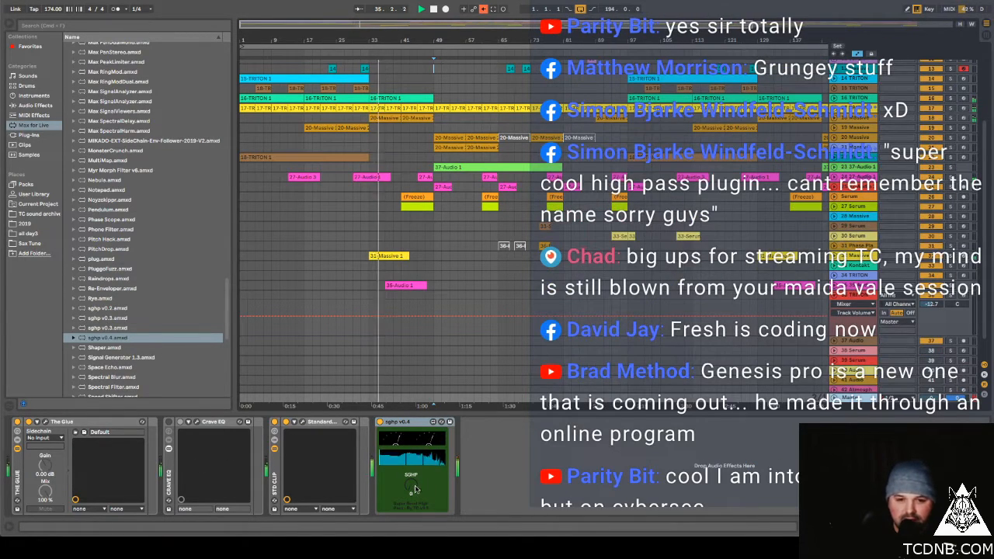
pyautogui.press('space')
pyautogui.press('space')
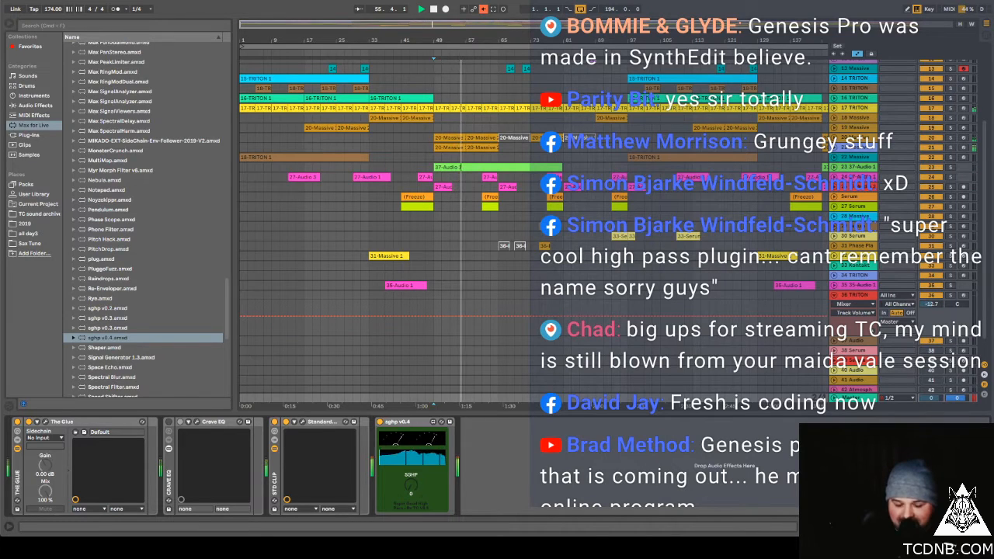
pyautogui.moveTo(411, 486); pyautogui.dragTo(417, 519)
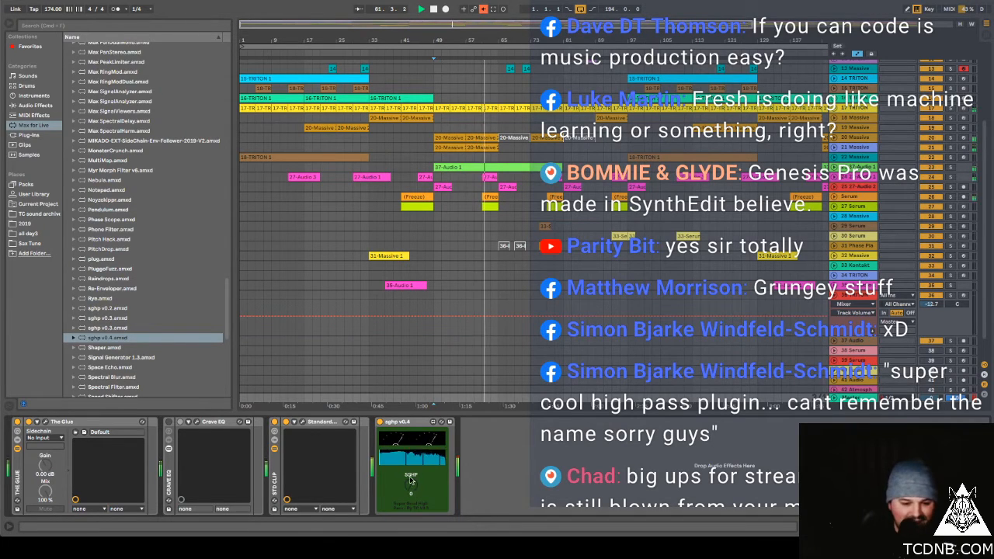
pyautogui.moveTo(413, 488); pyautogui.dragTo(414, 455)
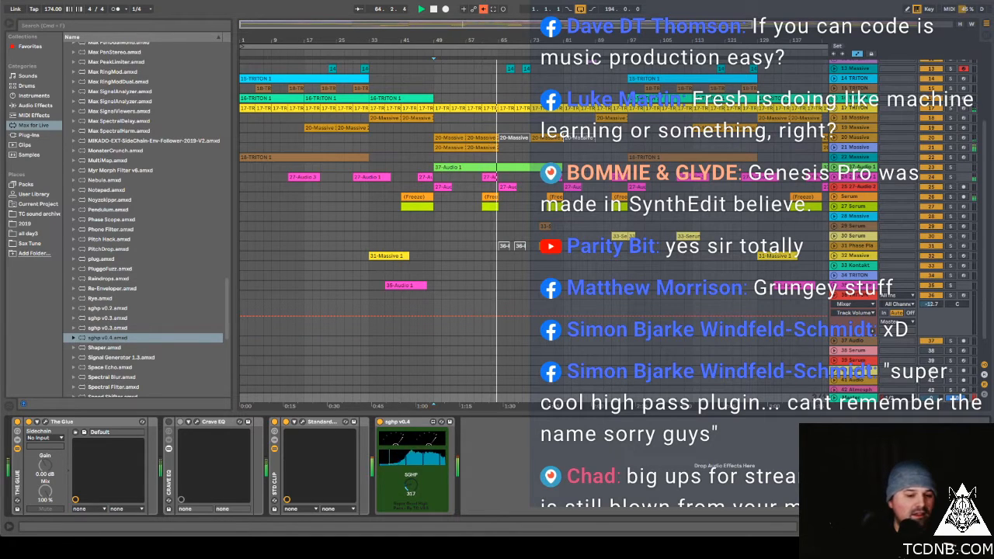
pyautogui.moveTo(413, 487); pyautogui.dragTo(413, 513)
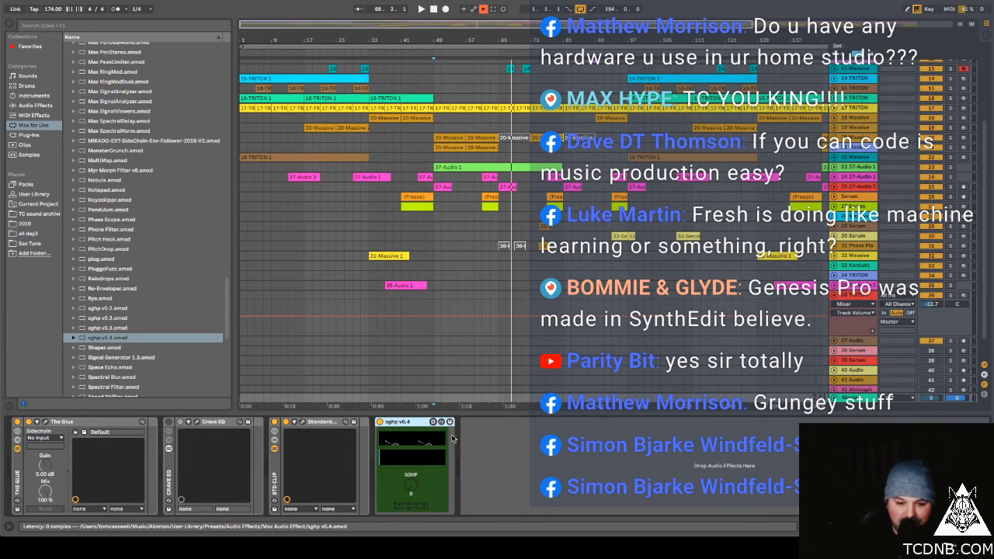
# Step: Open the sghp v0.4 device in the Max editor and switch to its patching view
pyautogui.click(433, 422)
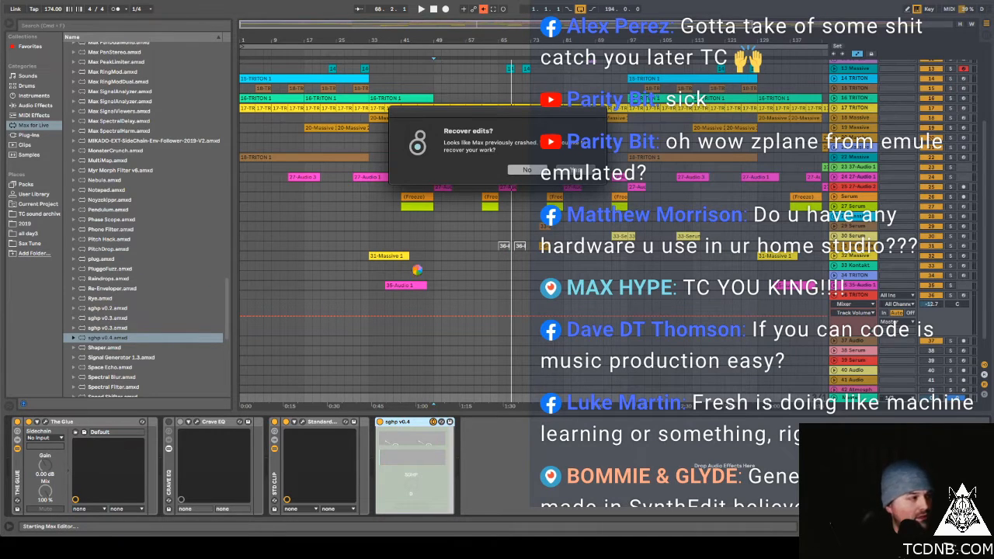
pyautogui.press('Return')
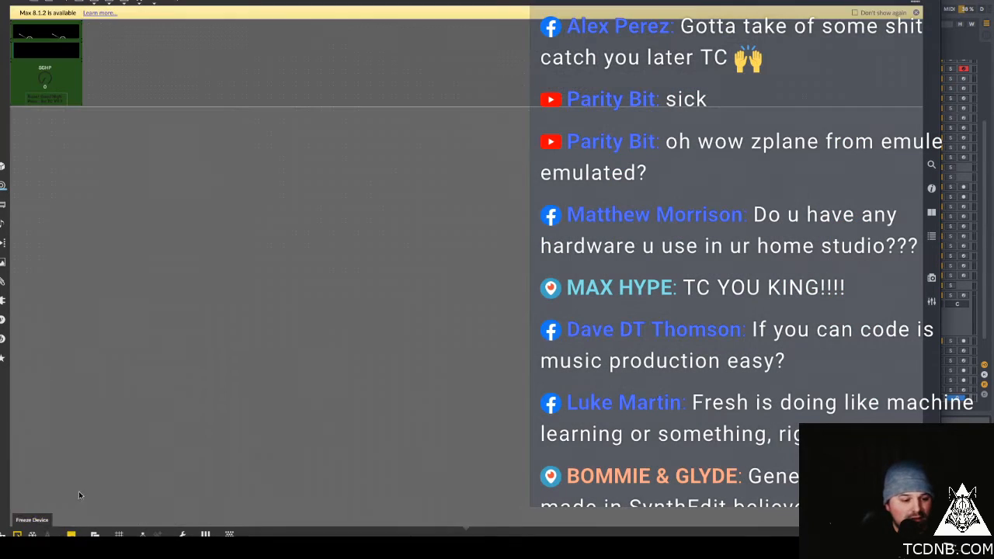
pyautogui.click(67, 522)
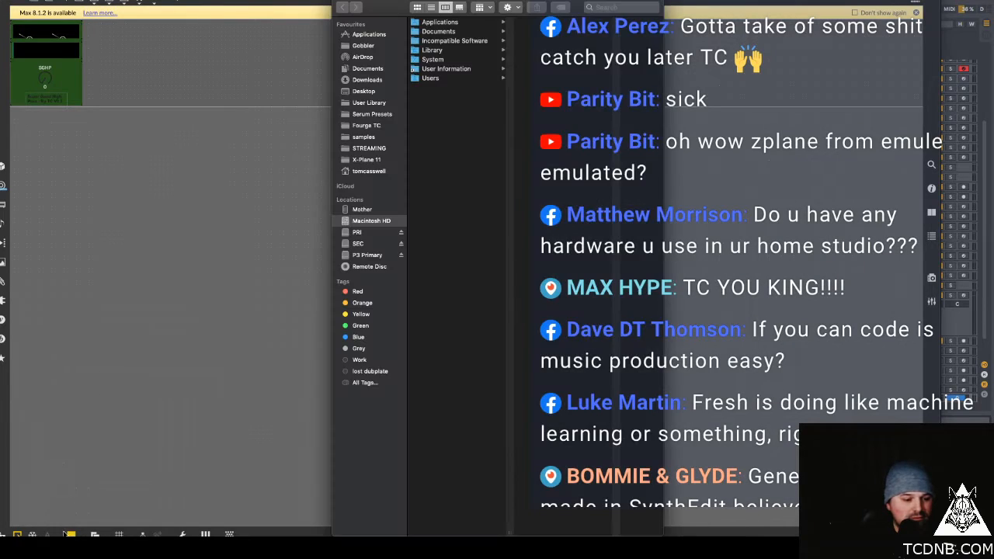
pyautogui.click(65, 534)
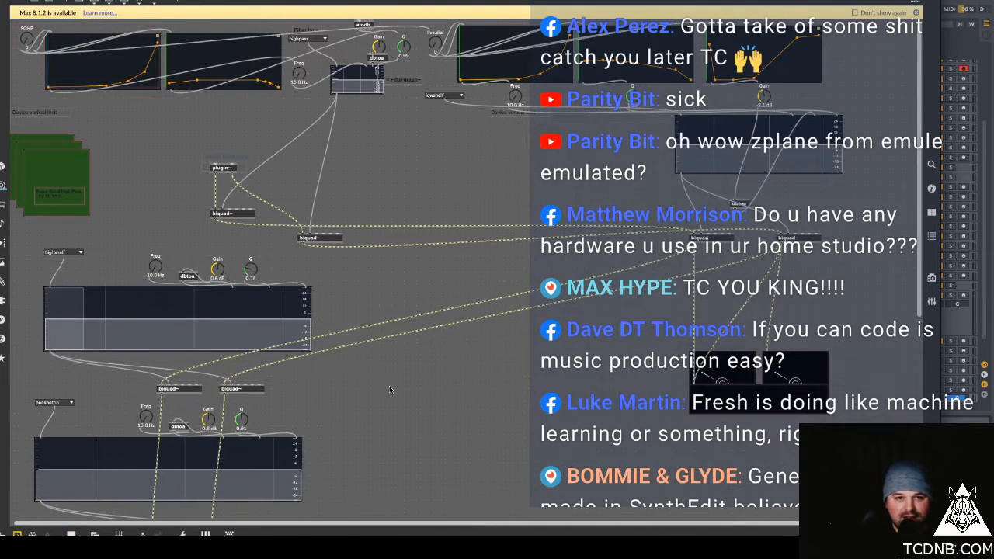
# Step: Examine the filter graphs and biquad~ wiring throughout the patch, and close the editor
pyautogui.scroll(-10, 391, 369)
pyautogui.scroll(5, 391, 365)
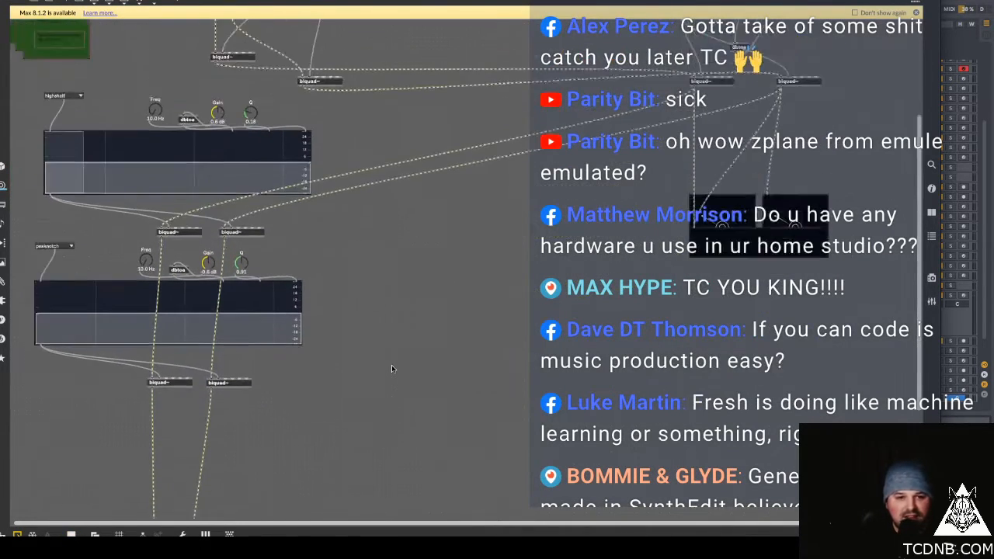
pyautogui.scroll(5, 391, 365)
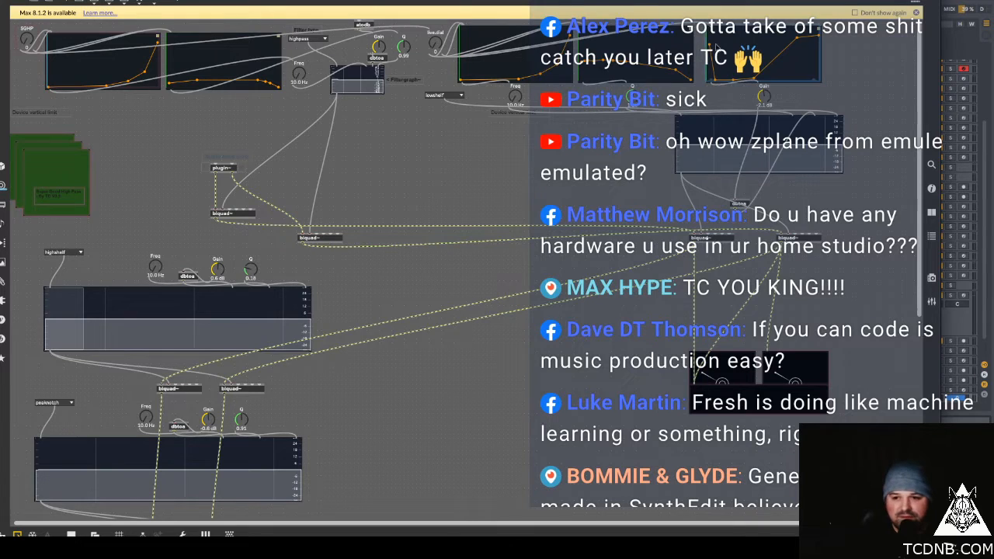
pyautogui.press('super+w')
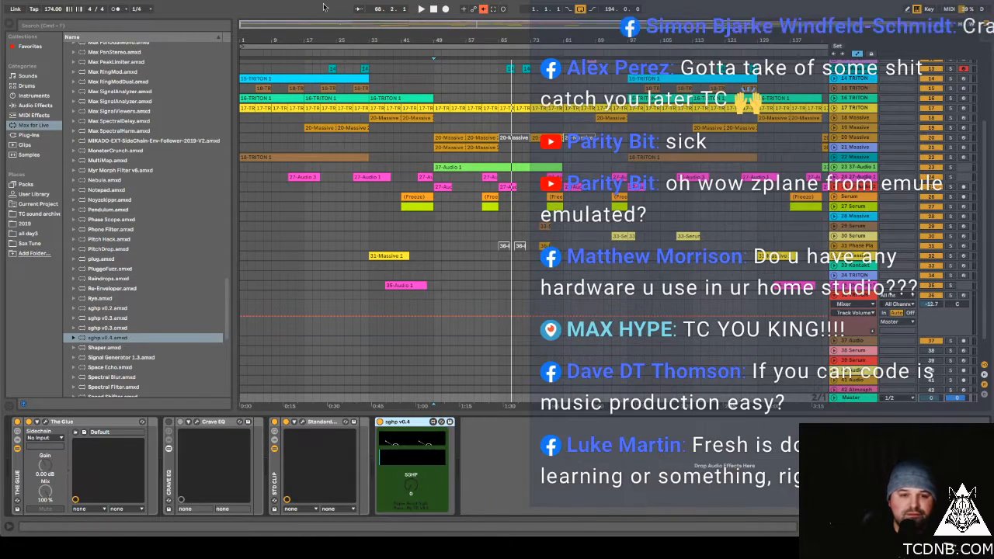
# Step: Audition the arrangement from around bar 19, from bar 33 and from bar 49
pyautogui.click(312, 54)
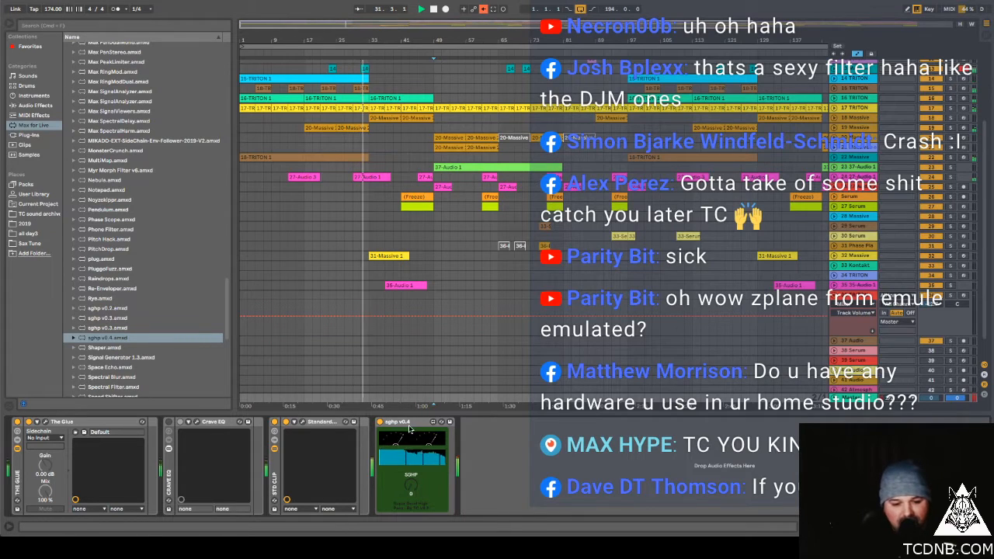
pyautogui.moveTo(532, 536)
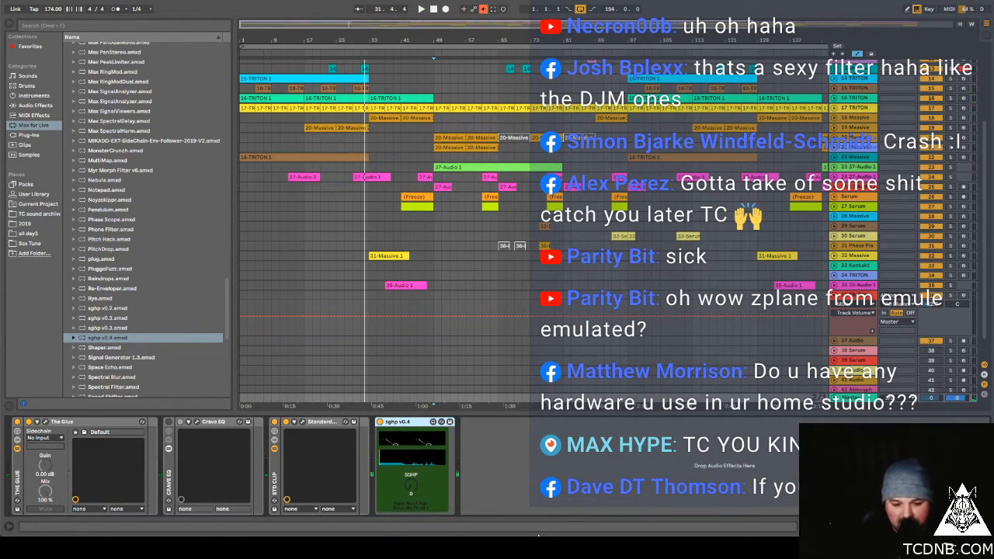
pyautogui.moveTo(435, 534)
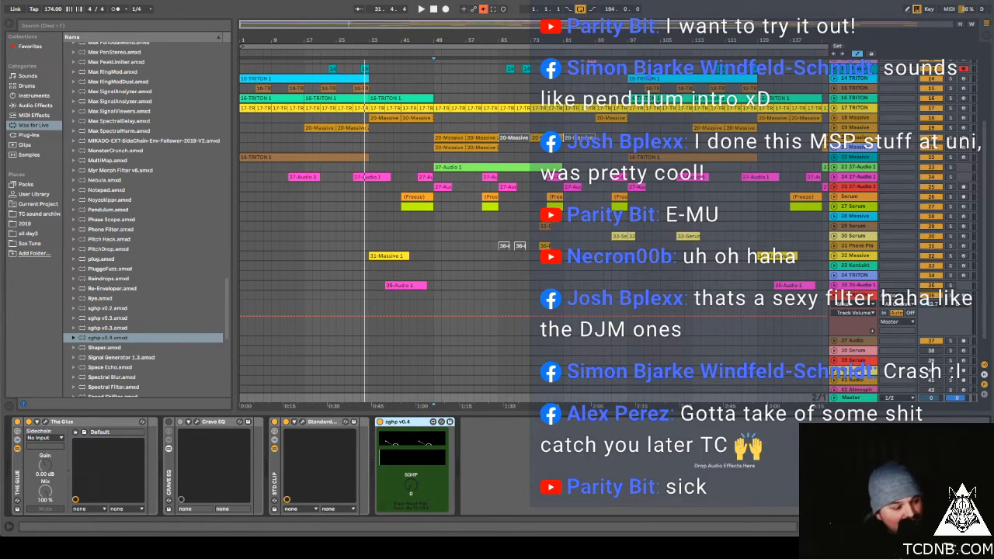
pyautogui.click(368, 56)
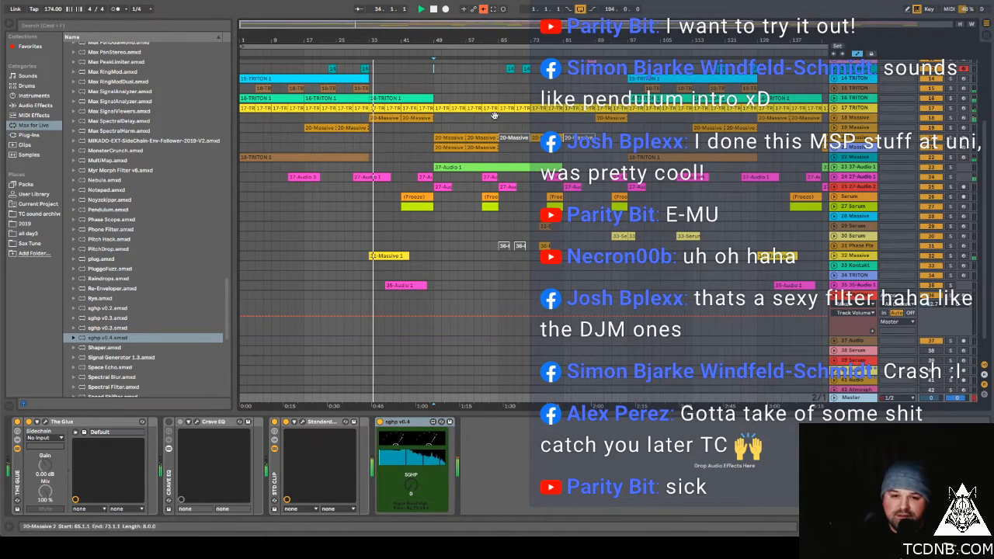
pyautogui.click(433, 43)
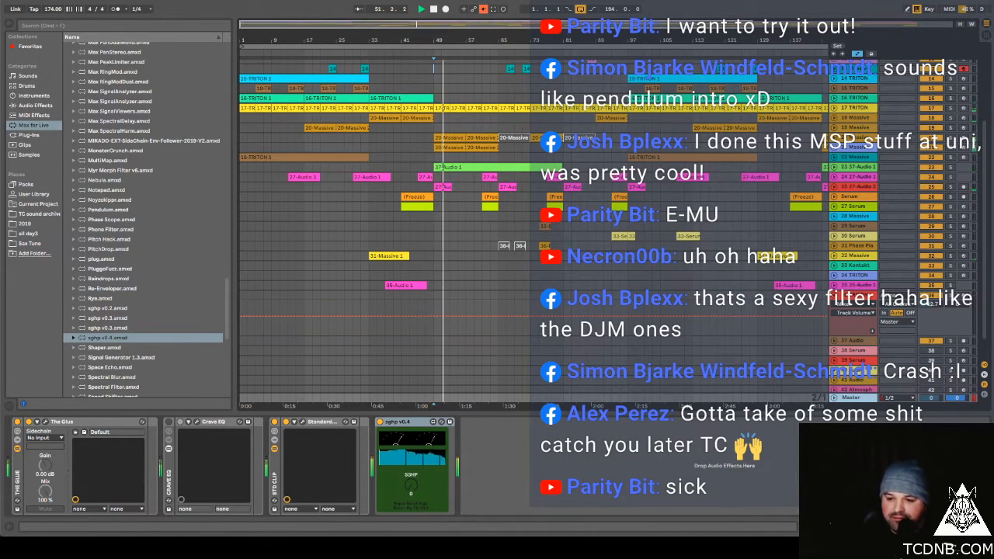
# Step: Show the device chain of track 36 TRITON and select bars 33 to 41 on that track with automation displayed
pyautogui.press('a')
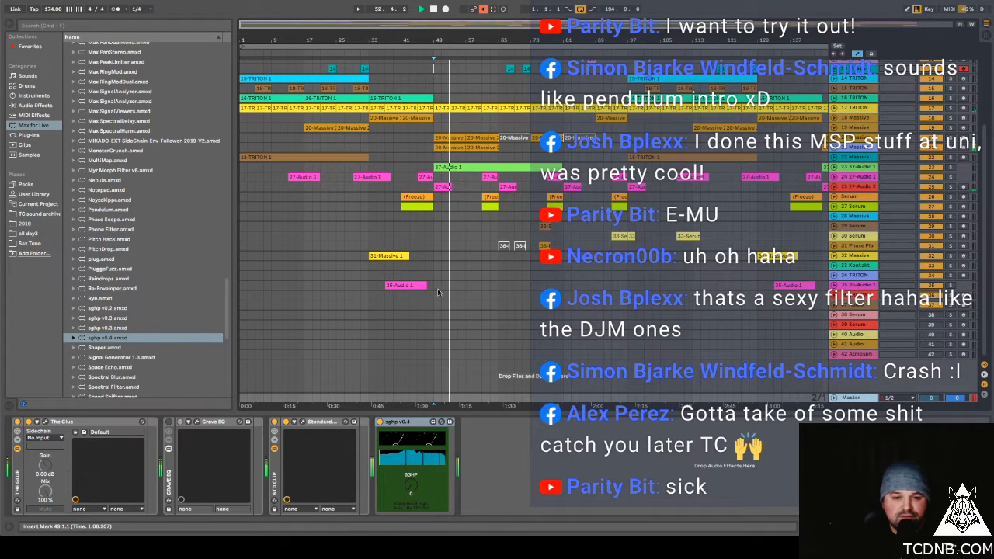
pyautogui.click(711, 296)
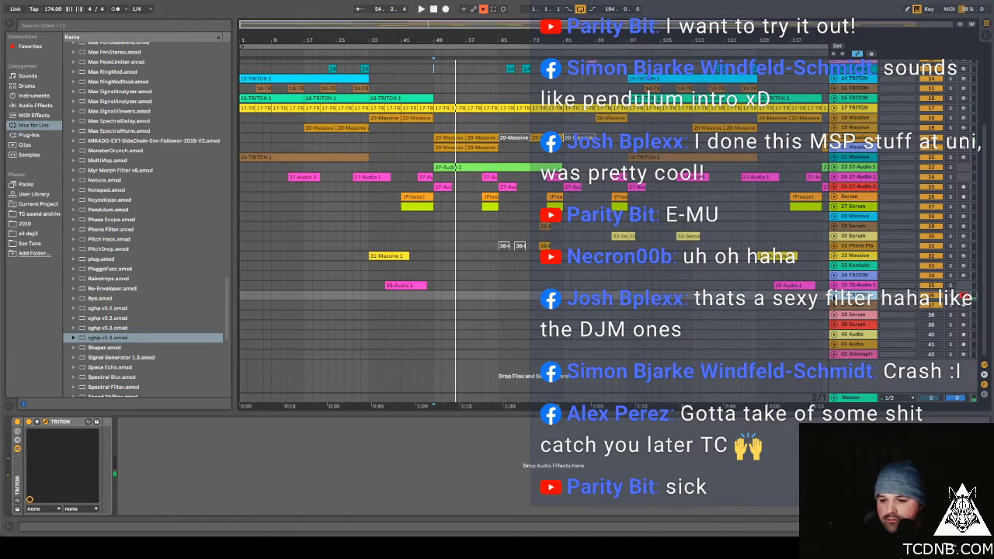
pyautogui.press('a')
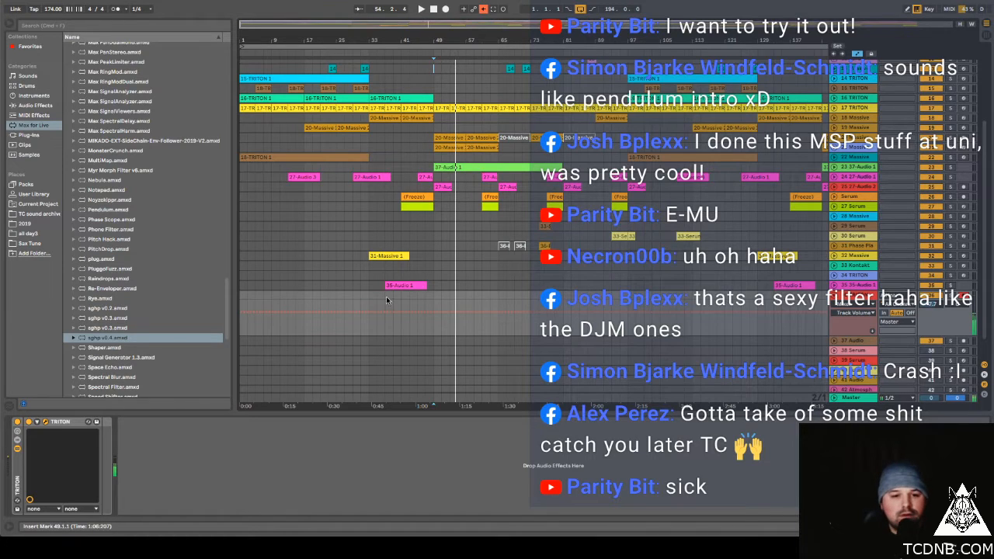
pyautogui.moveTo(376, 297); pyautogui.dragTo(403, 304)
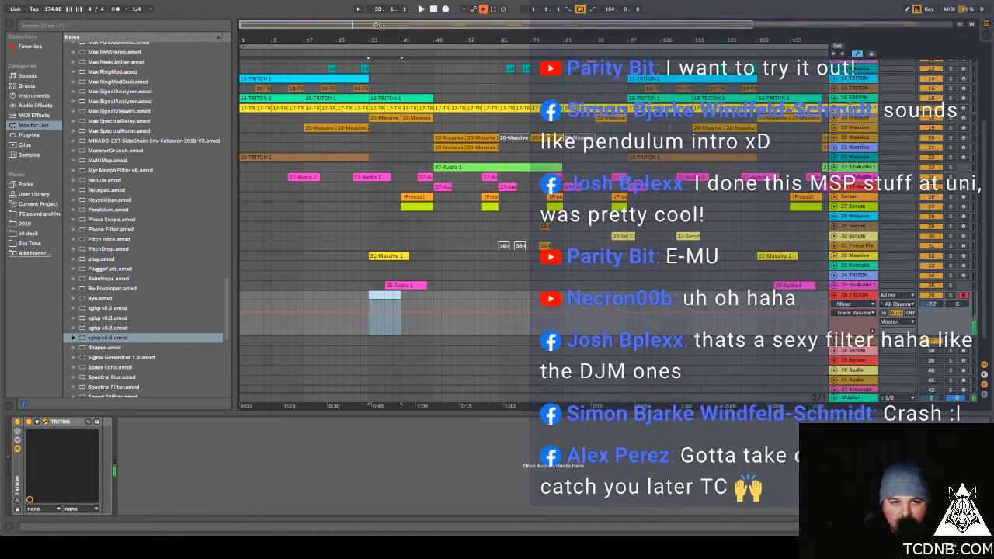
# Step: Select the entire arrangement and move it 16 bars later to start at bar 17
pyautogui.scroll(-2, 258, 66)
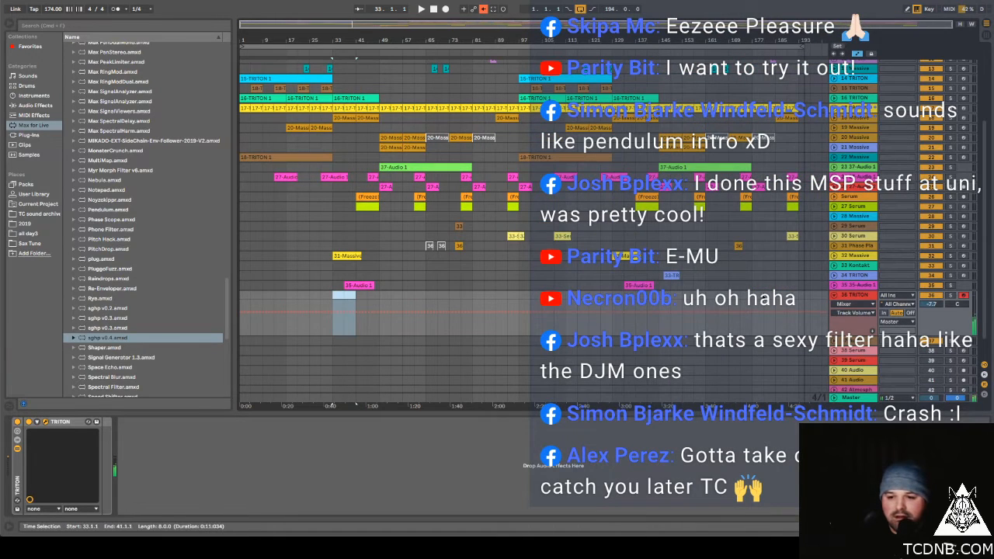
pyautogui.hotkey('ctrl', 'a')
pyautogui.click(249, 80)
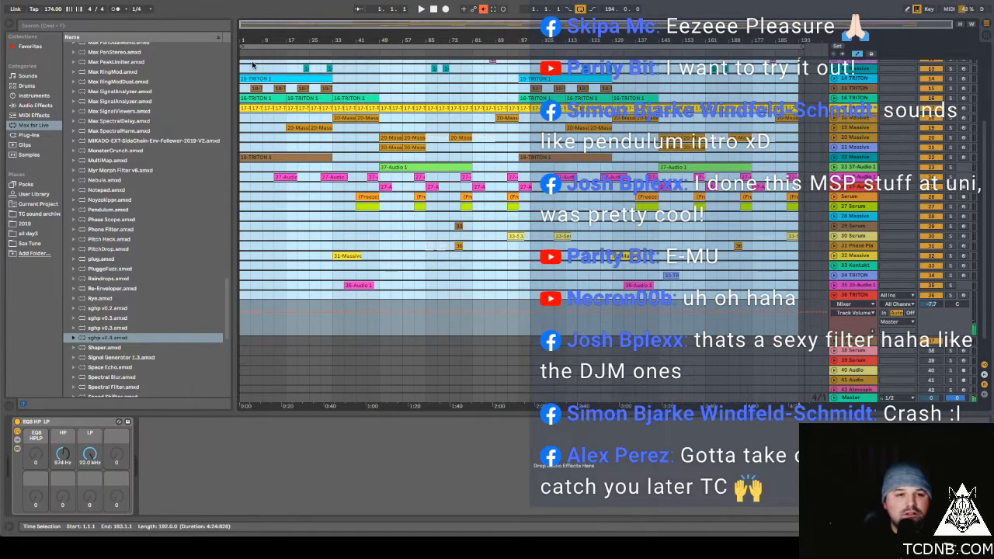
pyautogui.moveTo(250, 80); pyautogui.dragTo(293, 82)
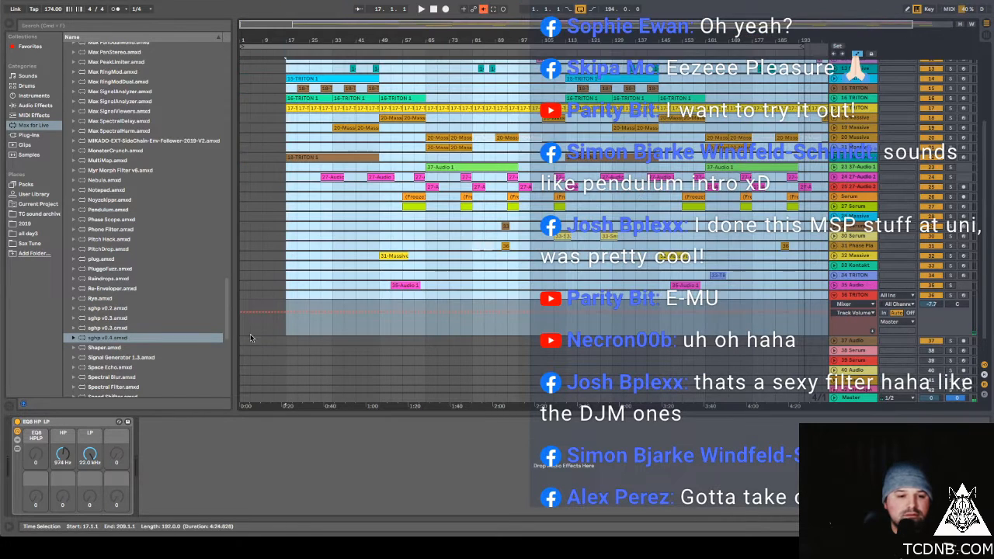
# Step: Create a MIDI clip from bar 1 to bar 33 on track 36 TRITON and fill it with one sustained 32-bar G3 note
pyautogui.click(241, 306)
pyautogui.moveTo(242, 301); pyautogui.dragTo(338, 299)
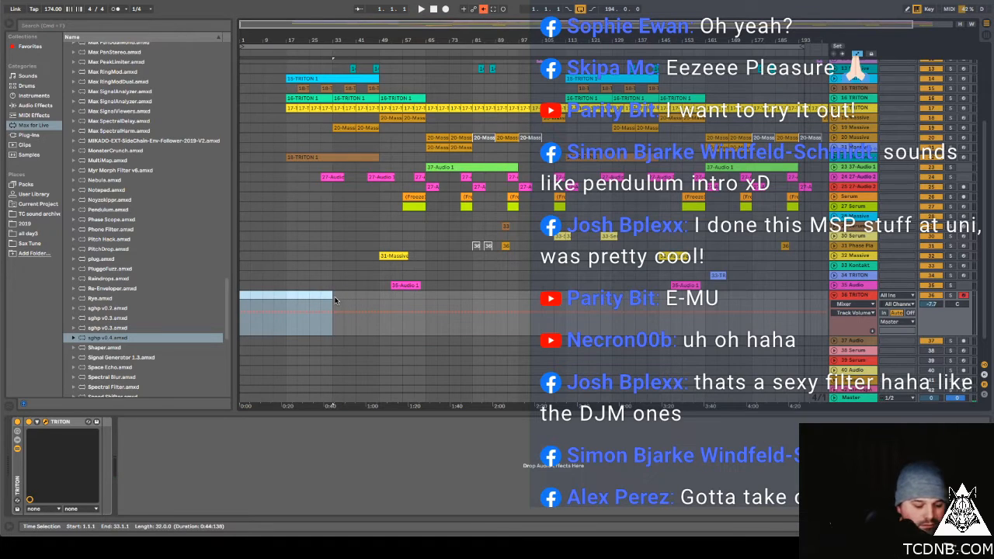
pyautogui.hotkey('ctrl', 'shift', 'm')
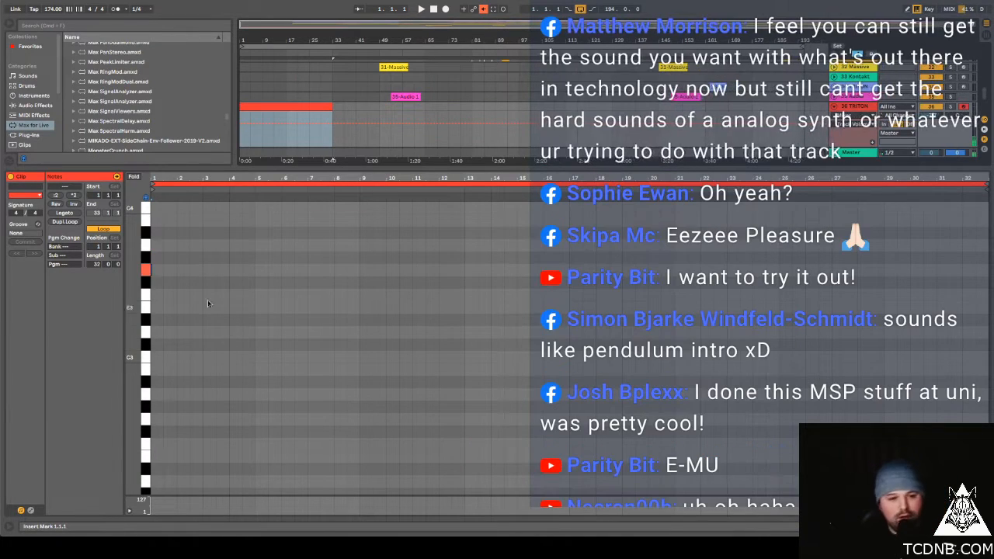
pyautogui.doubleClick(156, 269)
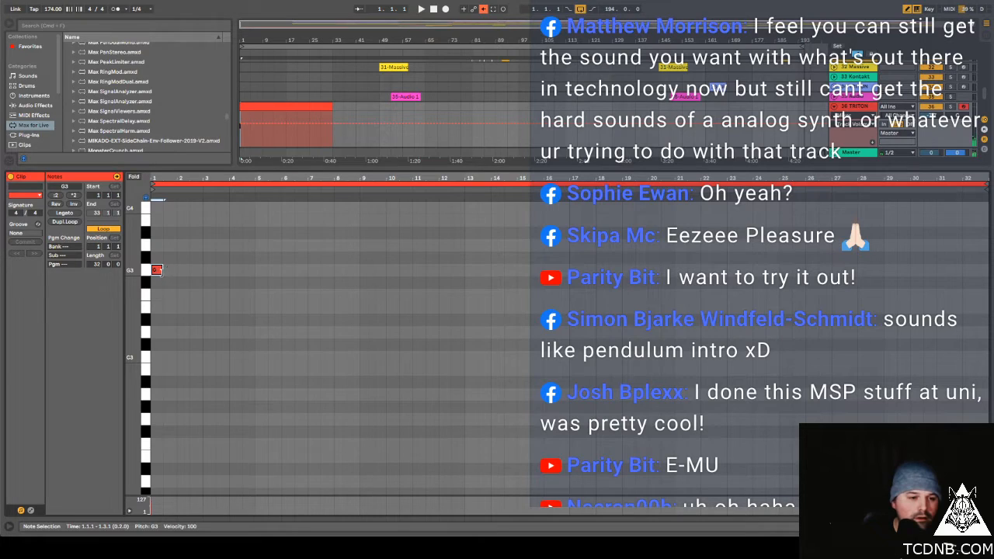
pyautogui.moveTo(156, 269); pyautogui.dragTo(946, 296)
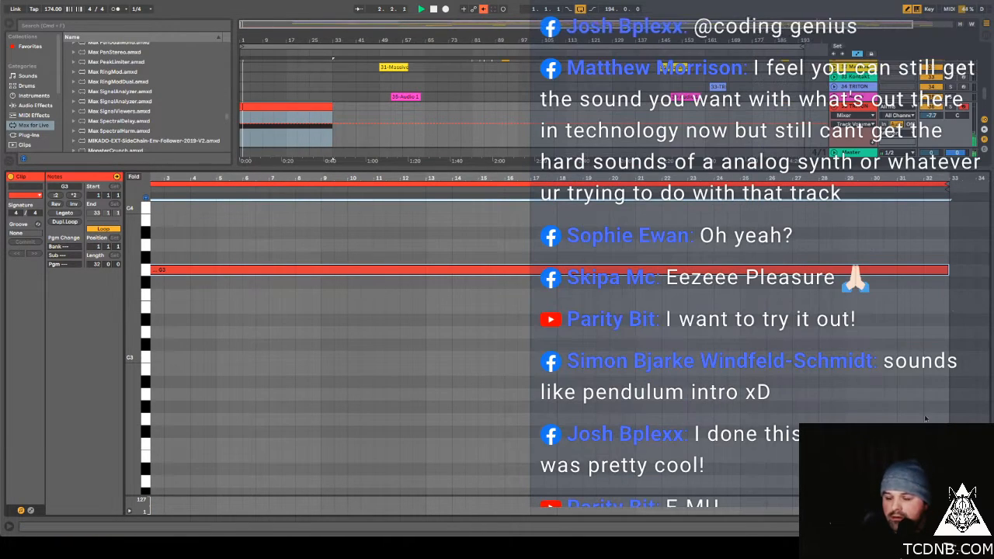
# Step: Audition the sustained G3 pad from the start of the arrangement and close the clip's note editor
pyautogui.press('space')
pyautogui.hotkey('ctrl', 'alt', 'l')
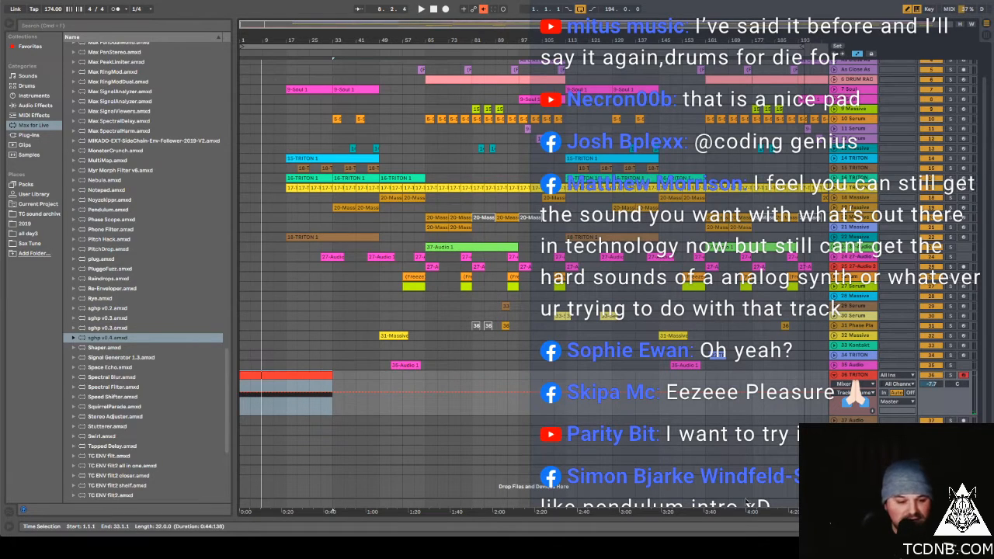
pyautogui.press('space')
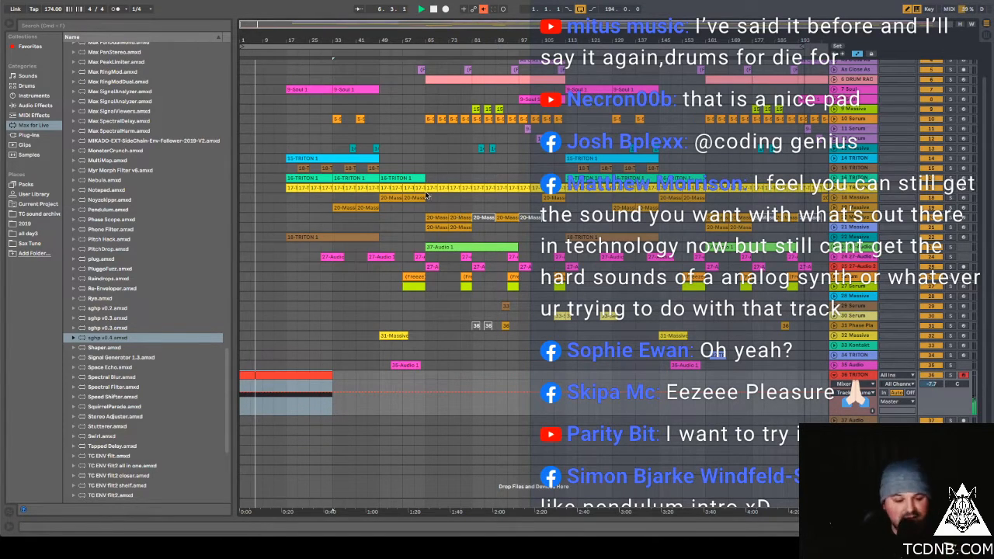
# Step: Audition from bar 17 and move the 32-bar pad clip on track 36 to start at bar 65
pyautogui.click(283, 56)
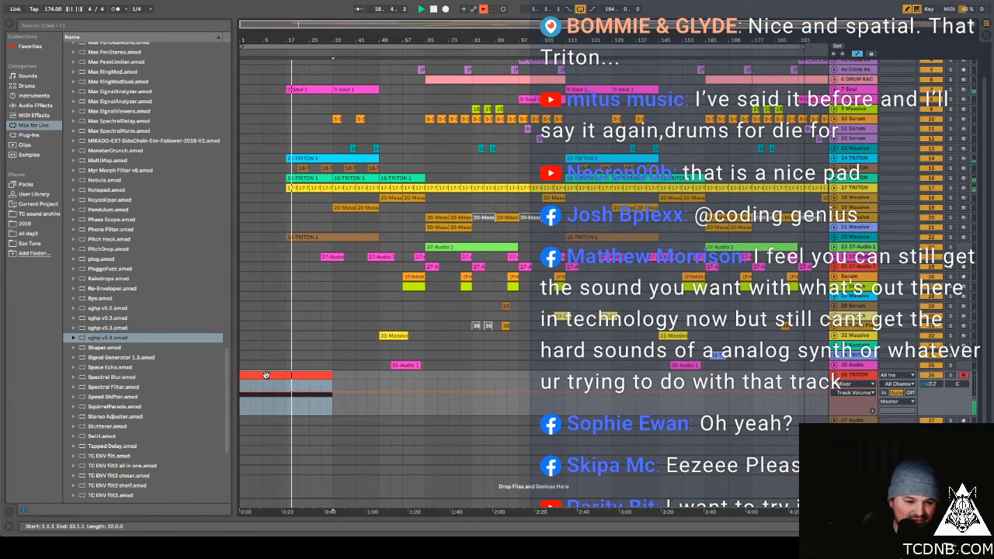
pyautogui.moveTo(265, 375); pyautogui.dragTo(441, 379)
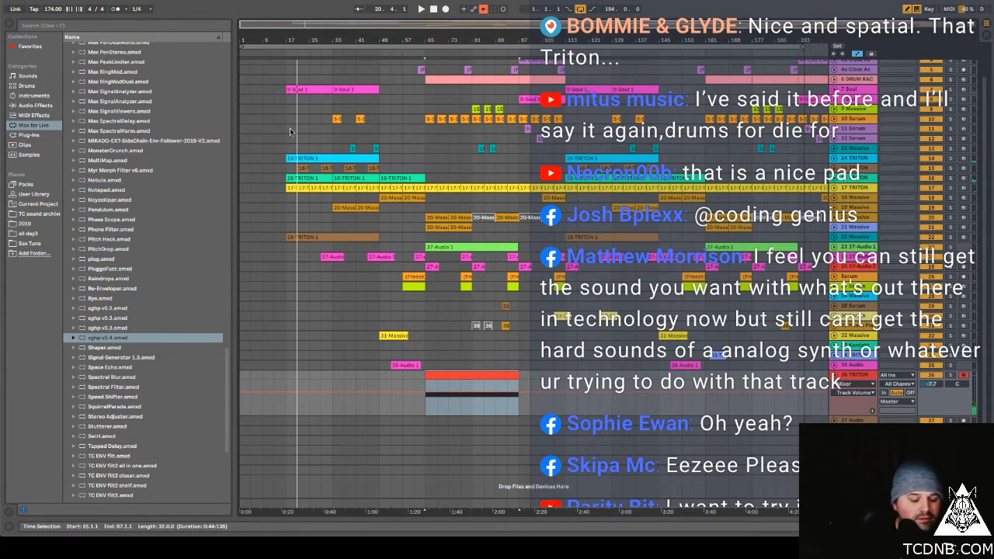
pyautogui.press('space')
# Step: Select the whole arrangement across all tracks and move it 16 bars earlier to start at bar 1
pyautogui.hotkey('ctrl', 'a')
pyautogui.click(273, 90)
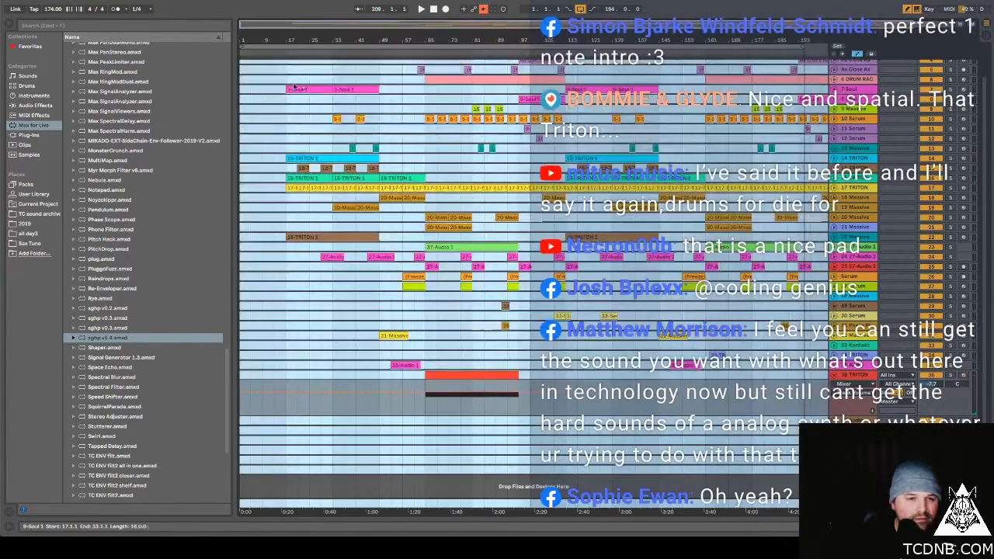
pyautogui.click(296, 109)
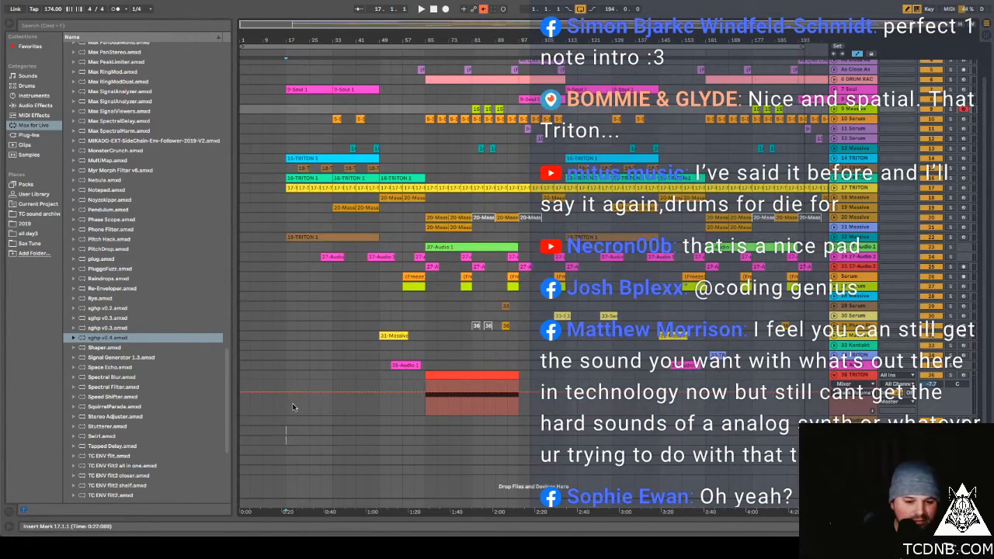
pyautogui.hotkey('ctrl', 'a')
pyautogui.press('z')
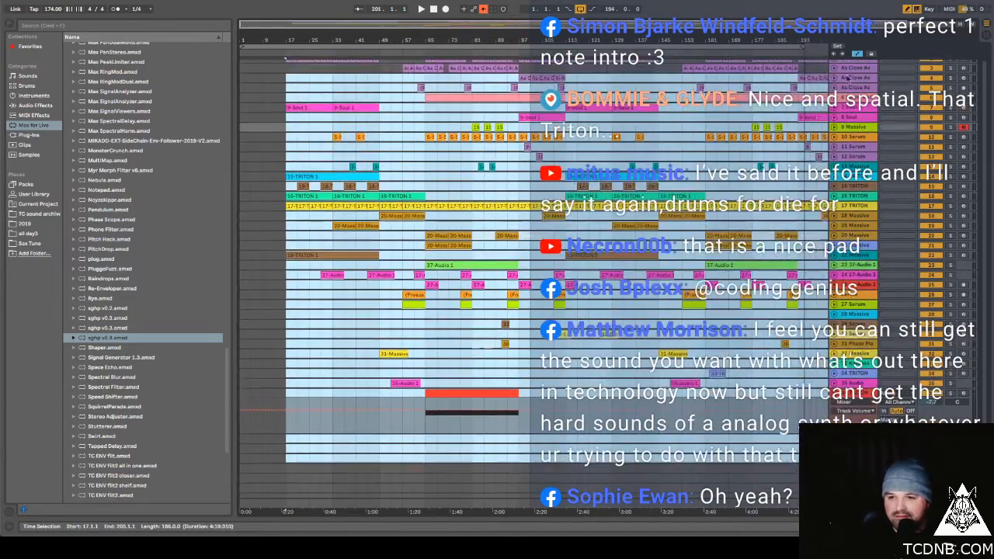
pyautogui.press('-')
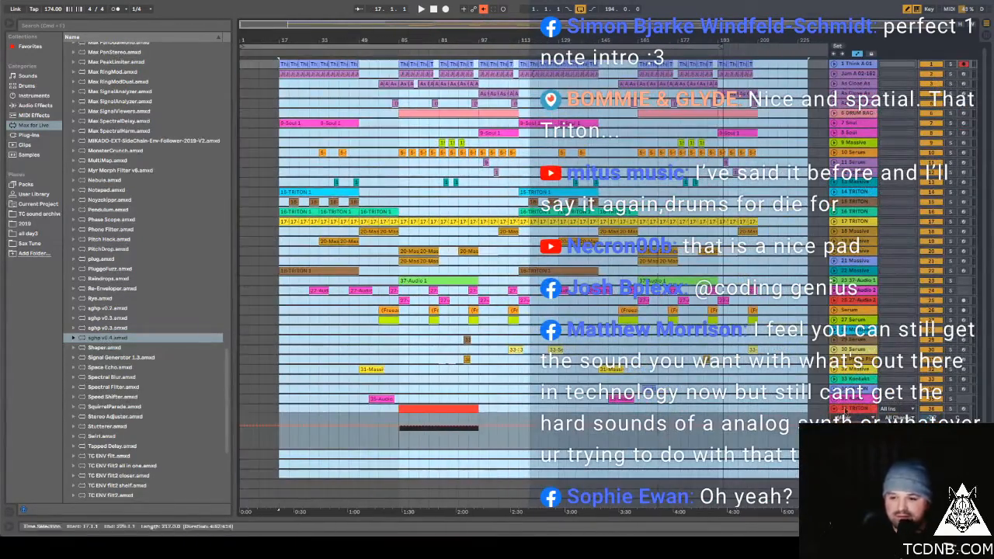
pyautogui.moveTo(779, 424); pyautogui.dragTo(243, 64)
pyautogui.click(287, 66)
pyautogui.hotkey('ctrl', 'a')
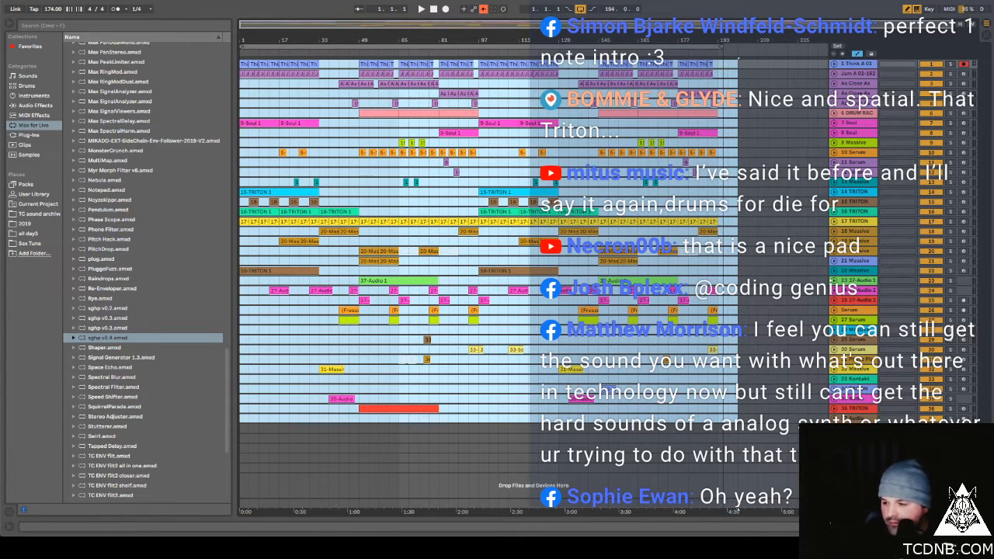
# Step: Move the pad clip on track 36 to start at bar 33 and play the arrangement from there
pyautogui.click(340, 349)
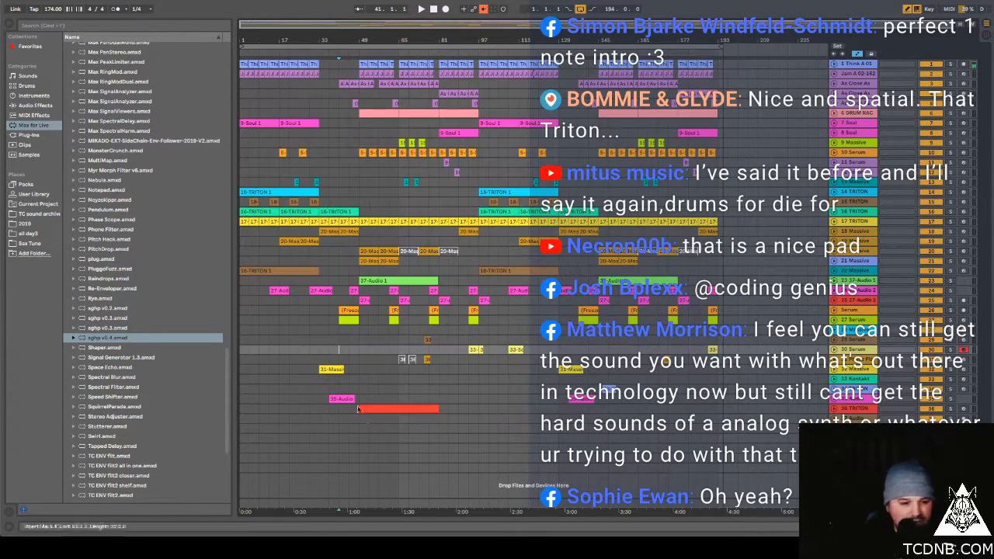
pyautogui.moveTo(377, 410); pyautogui.dragTo(346, 406)
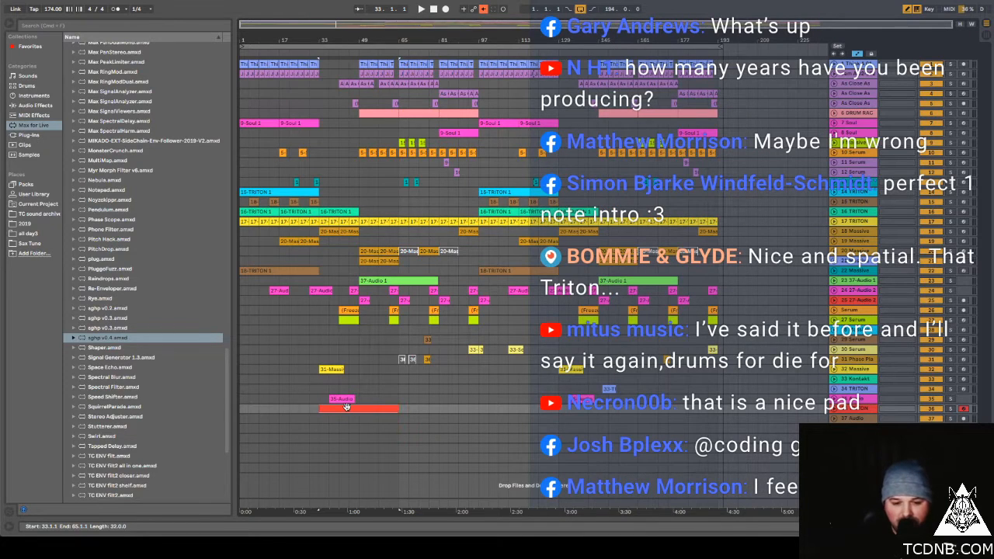
pyautogui.click(318, 49)
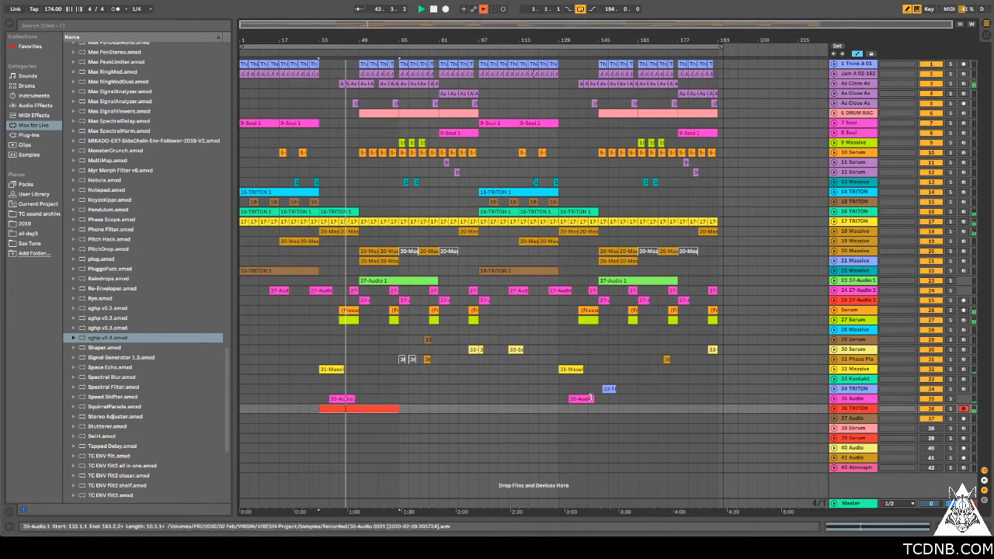
# Step: Shorten the pad clip's G3 note to 16 bars and trim the clip to end at bar 49
pyautogui.doubleClick(398, 409)
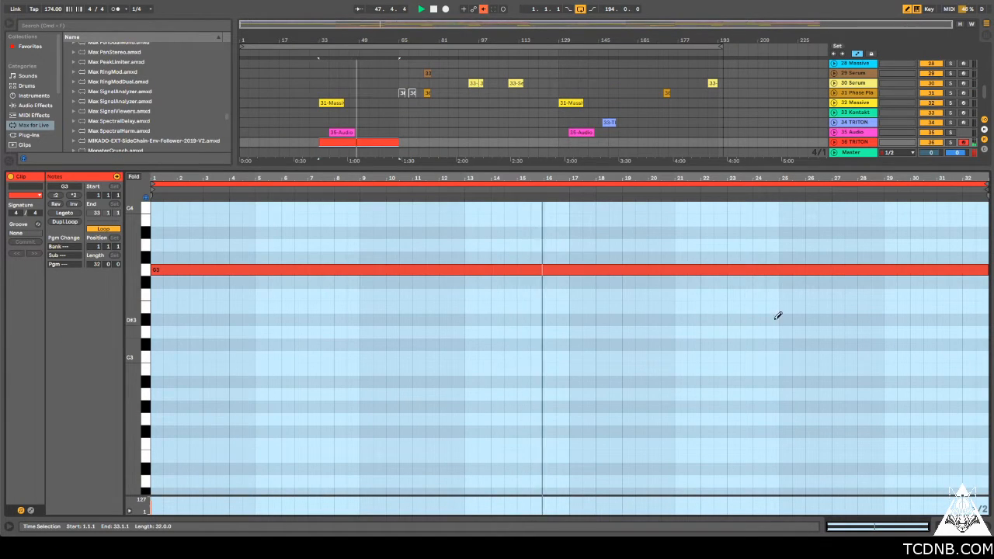
pyautogui.press('space')
pyautogui.moveTo(987, 272); pyautogui.dragTo(567, 281)
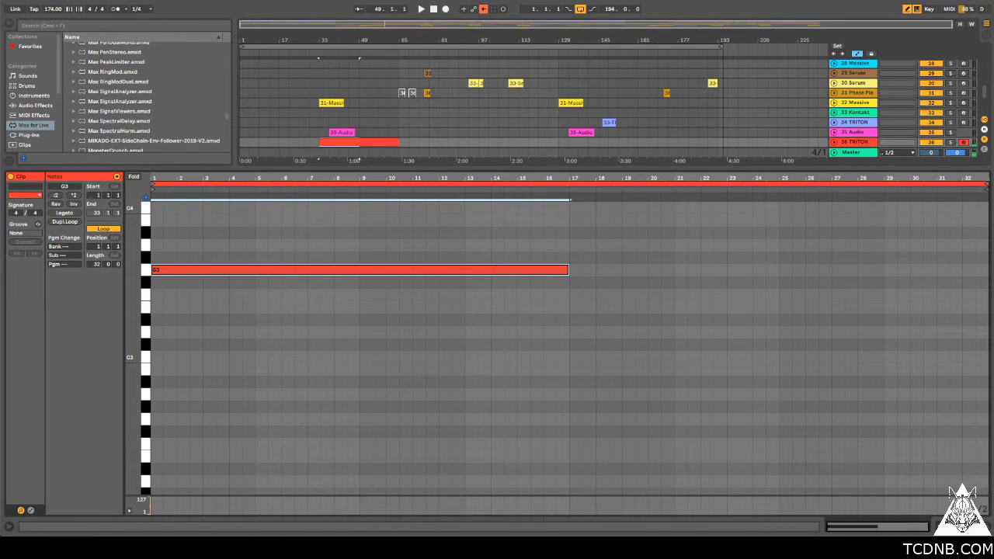
pyautogui.click(991, 528)
pyautogui.moveTo(398, 409); pyautogui.dragTo(359, 409)
# Step: Play from bar 33 and lower the volume of track 36 TRITON to about -10.6 dB
pyautogui.press('space')
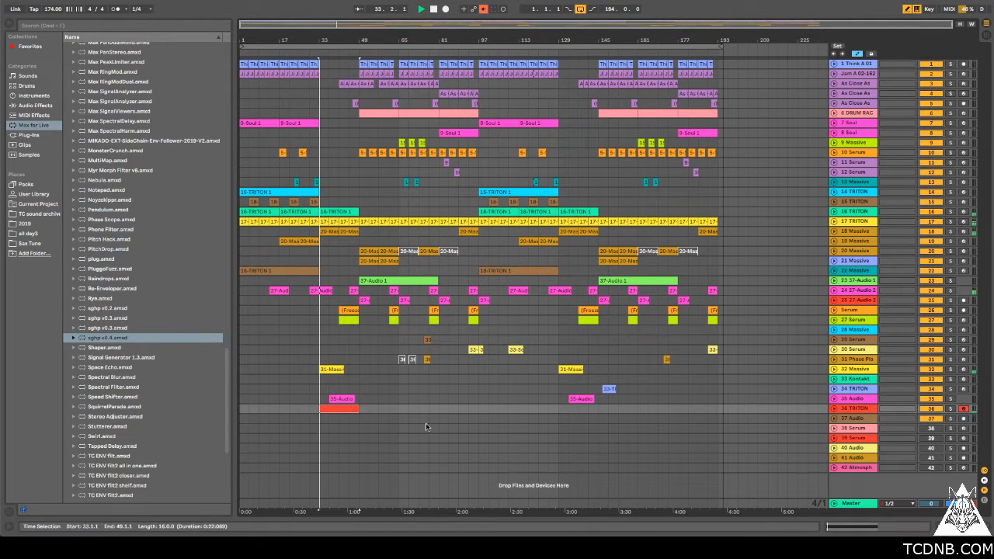
pyautogui.click(834, 408)
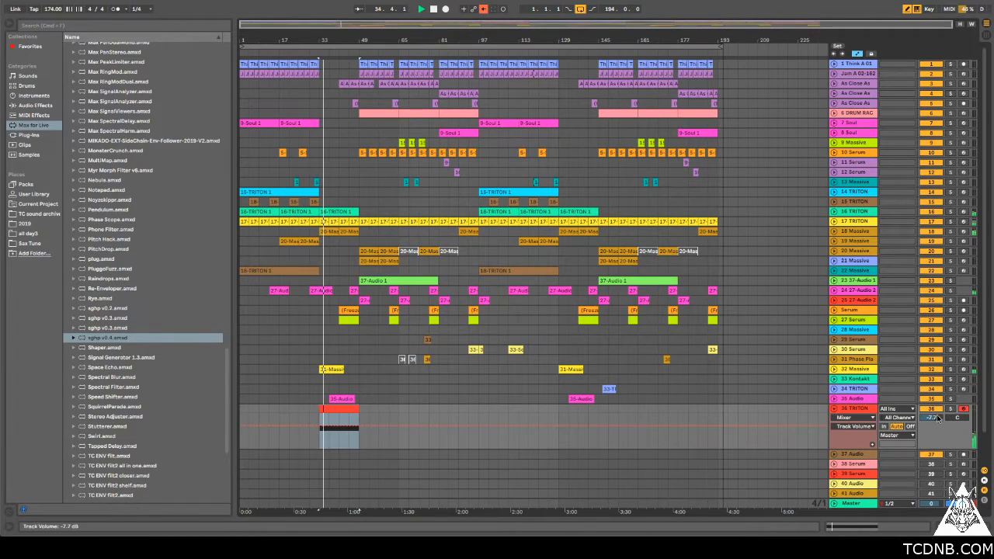
pyautogui.moveTo(931, 418); pyautogui.dragTo(931, 426)
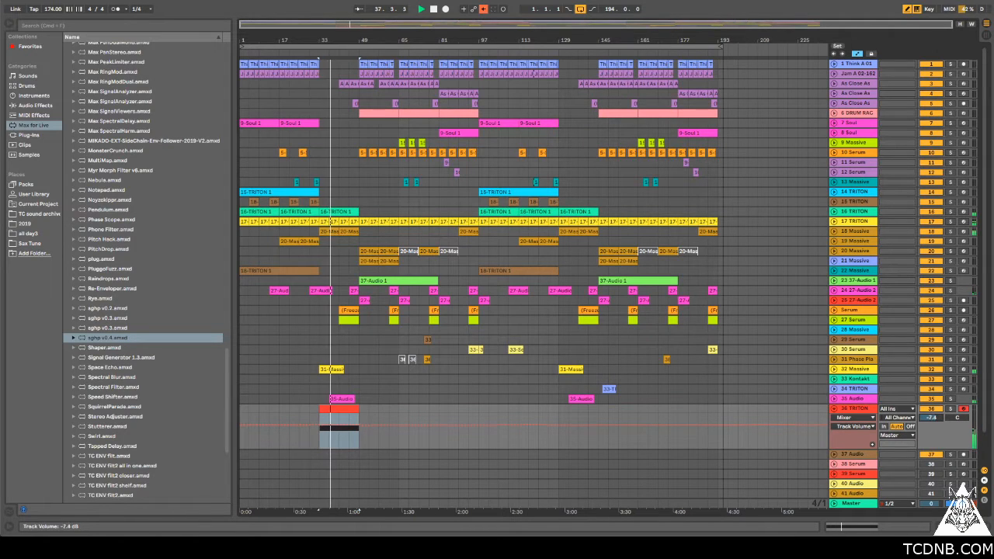
pyautogui.moveTo(931, 426); pyautogui.dragTo(931, 435)
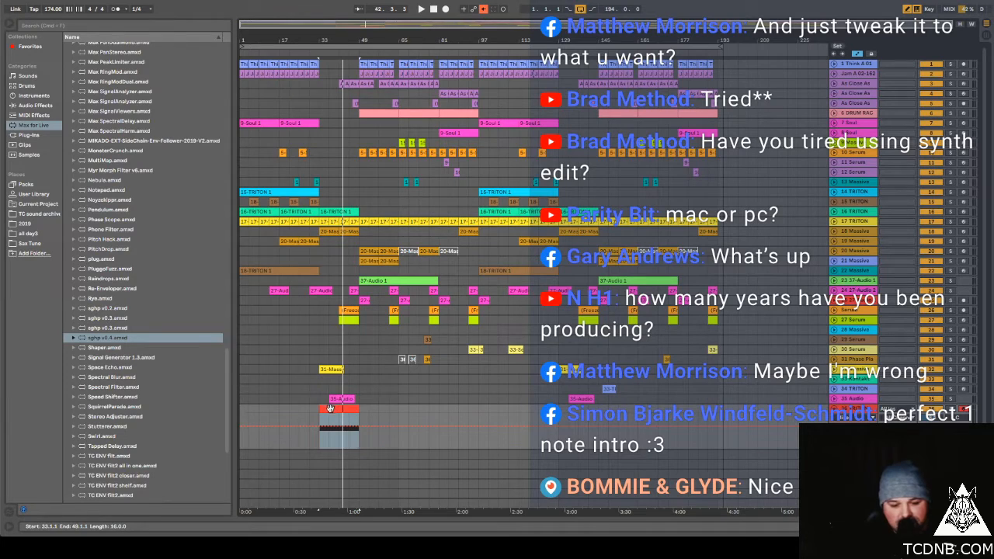
# Step: Copy the 16-bar pad clip on track 36 to bars 129 to 145, audition that section and collapse the track
pyautogui.click(468, 417)
pyautogui.click(575, 417)
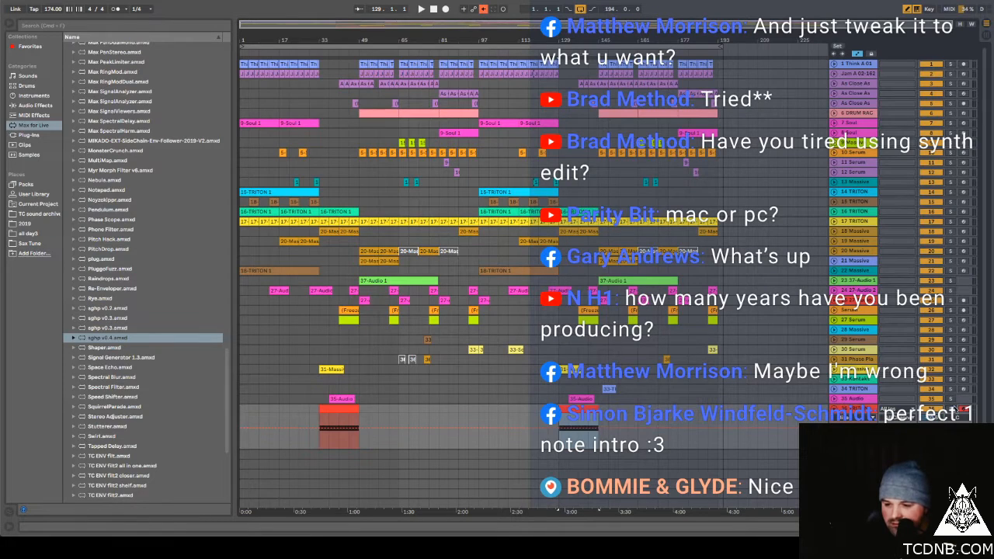
pyautogui.press('space')
pyautogui.hotkey('ctrl', 'alt', 'l')
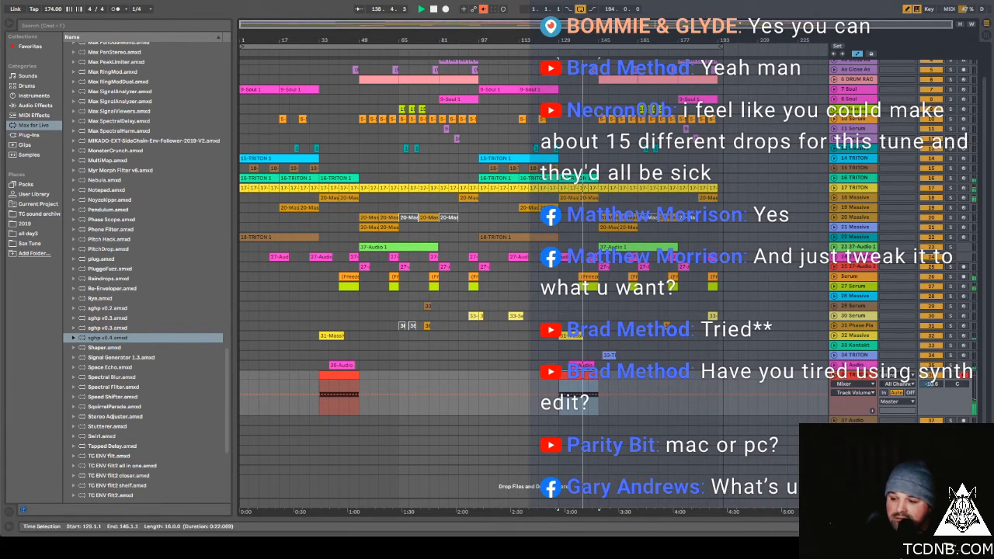
pyautogui.scroll(3, 835, 382)
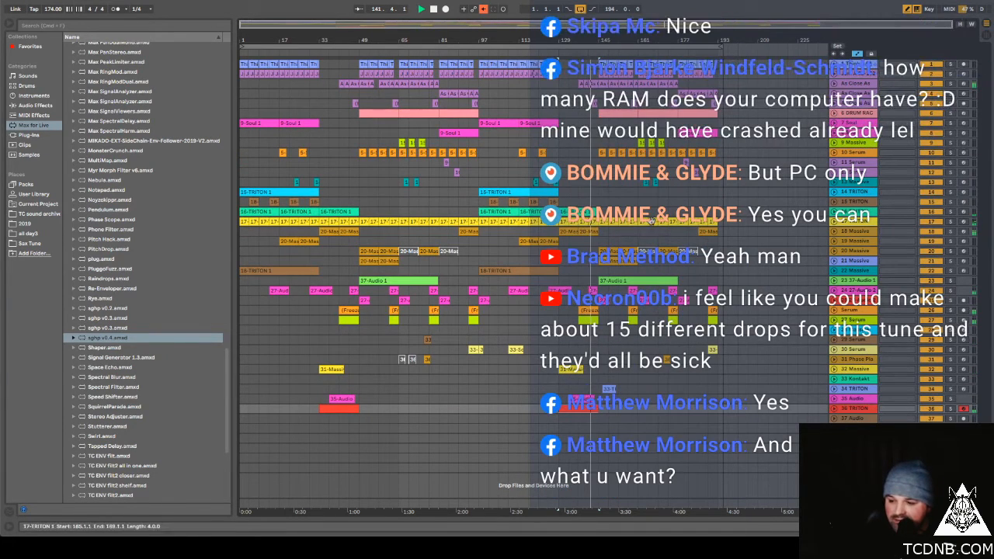
pyautogui.click(582, 241)
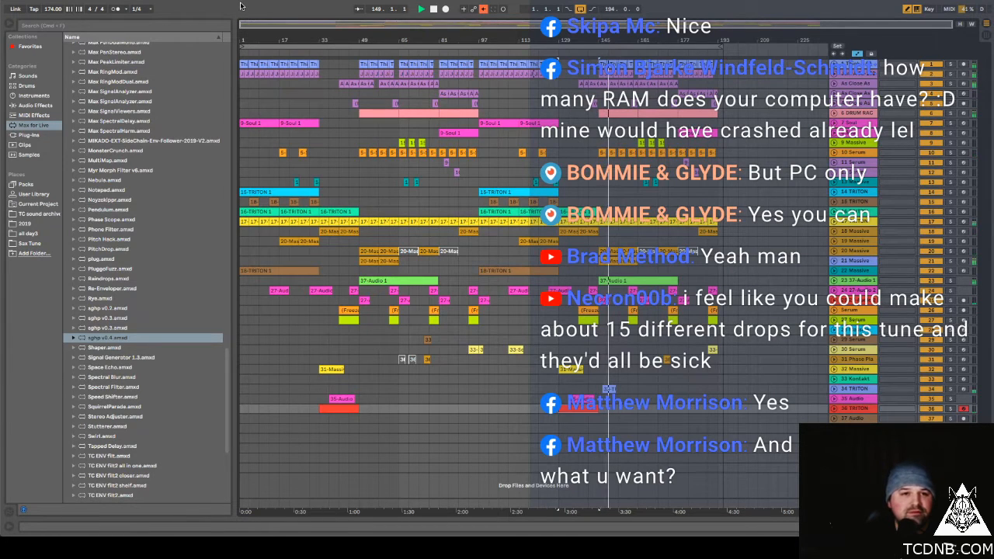
# Step: Save the Live Set
pyautogui.click(63, 0)
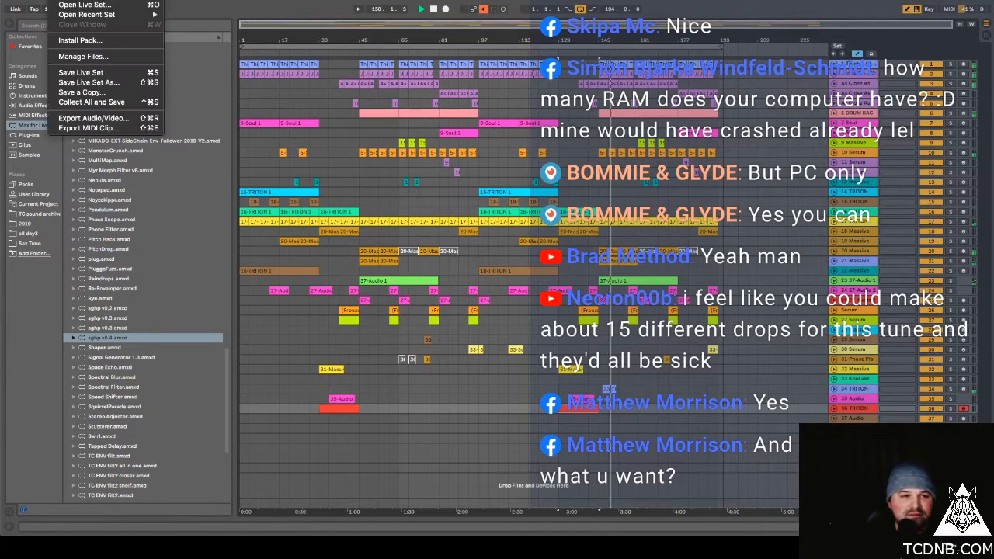
pyautogui.click(81, 72)
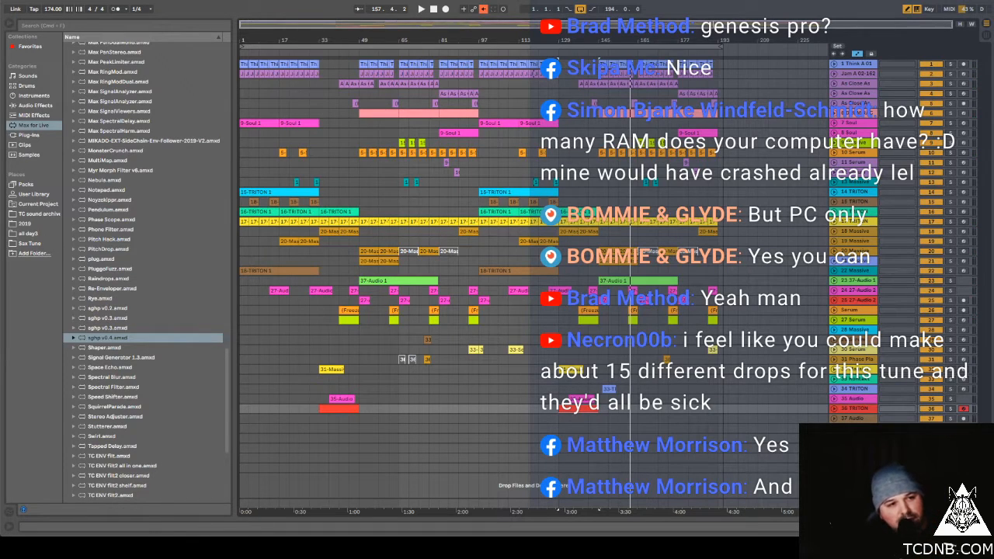
# Step: Open the About This Mac overview to check the computer's memory and hardware specifications, and close it
pyautogui.click(17, 1)
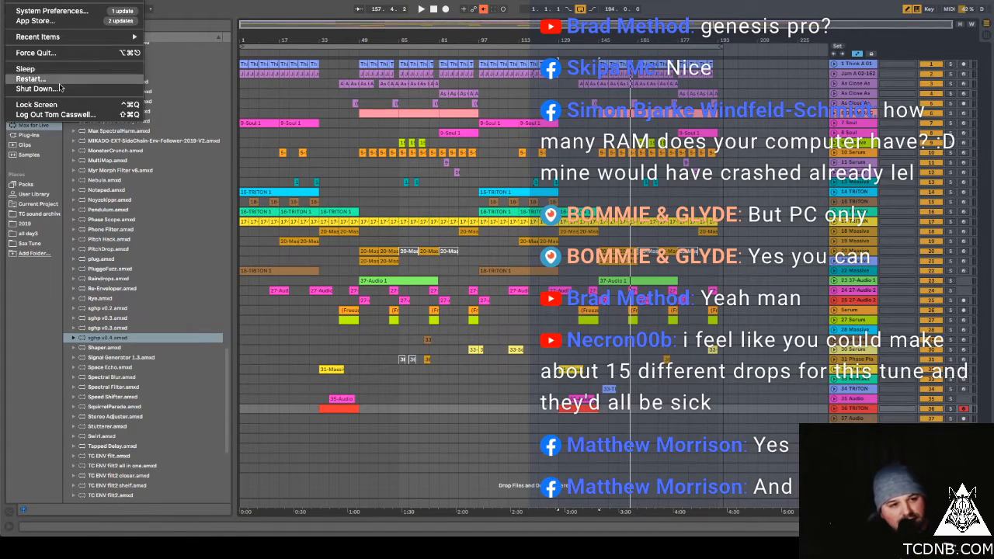
pyautogui.click(41, 2)
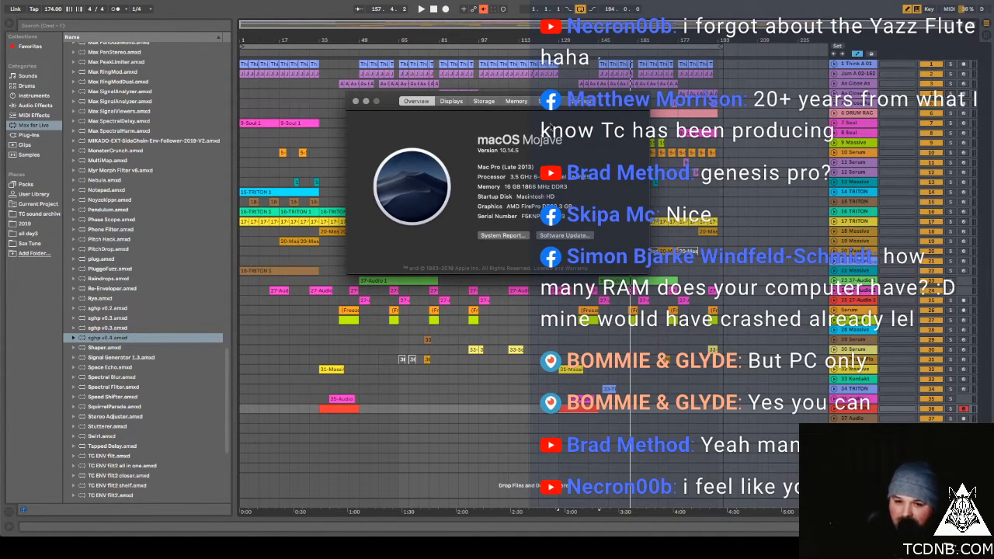
pyautogui.click(354, 103)
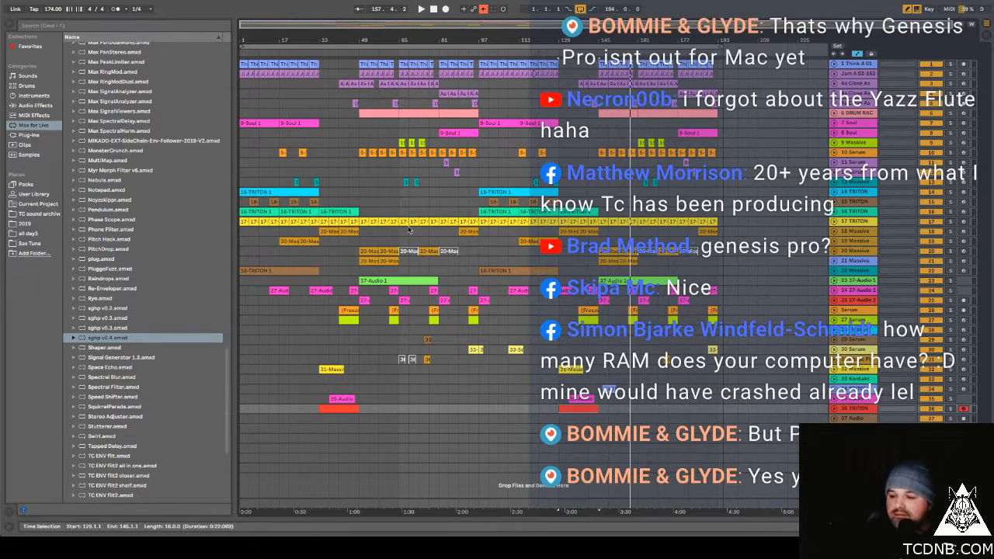
# Step: Audition the two drops, playing from bar 49 and from bar 145
pyautogui.click(356, 54)
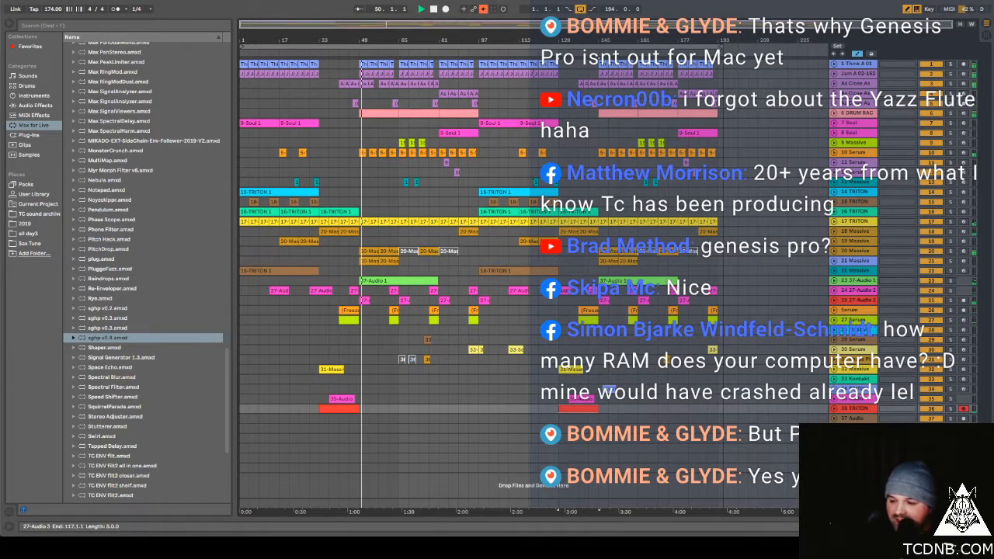
pyautogui.press('space')
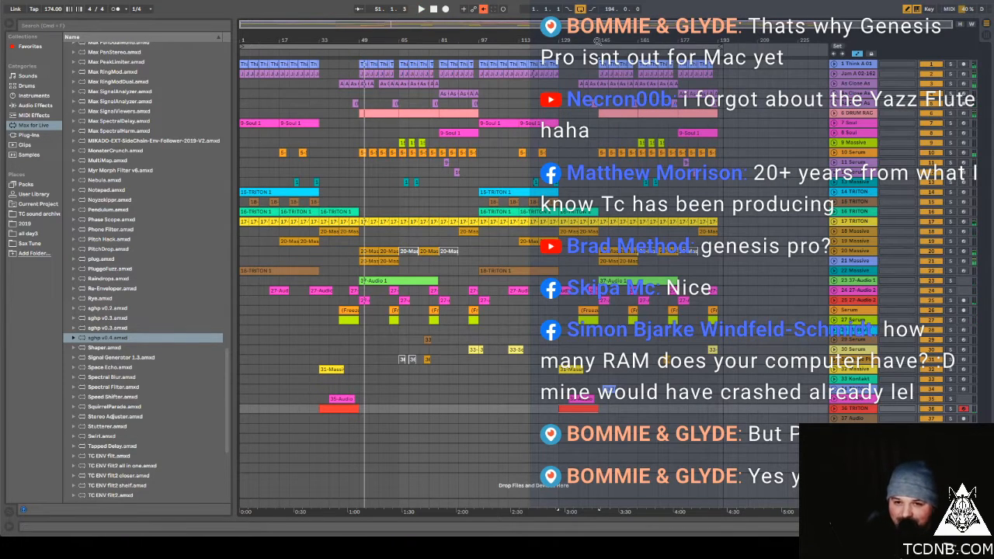
pyautogui.click(597, 51)
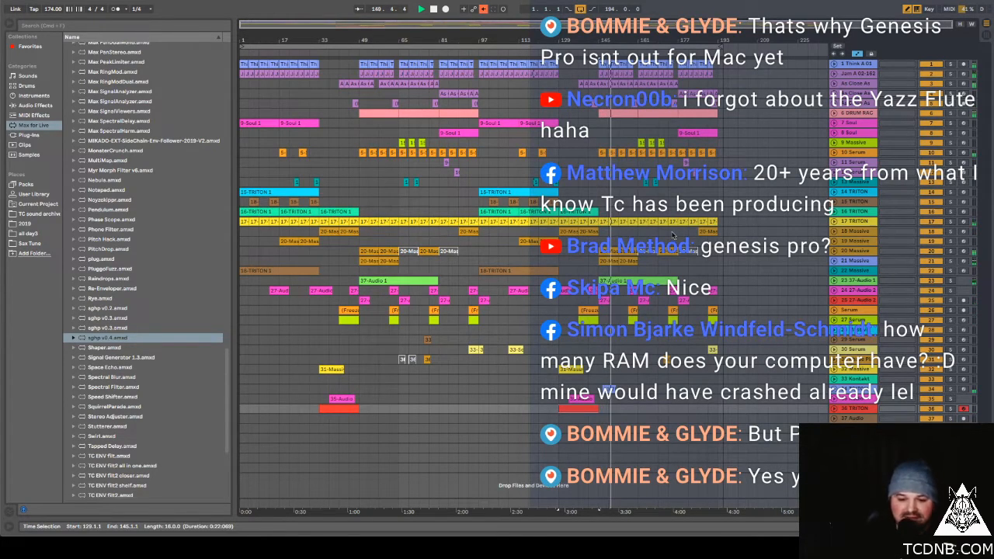
pyautogui.click(536, 252)
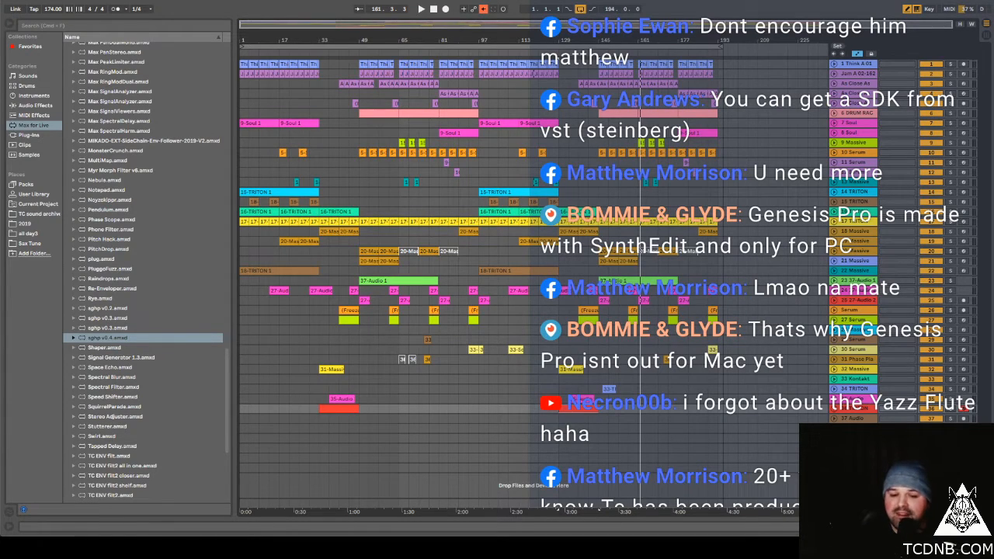
# Step: Audition the arrangement from bar 33 through the build-up and into the first drop
pyautogui.click(334, 409)
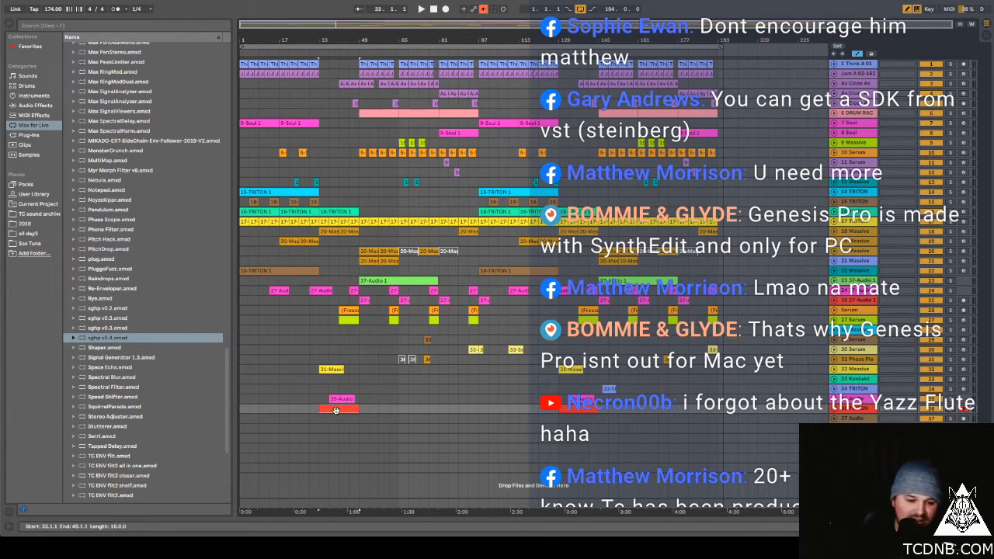
pyautogui.press('space')
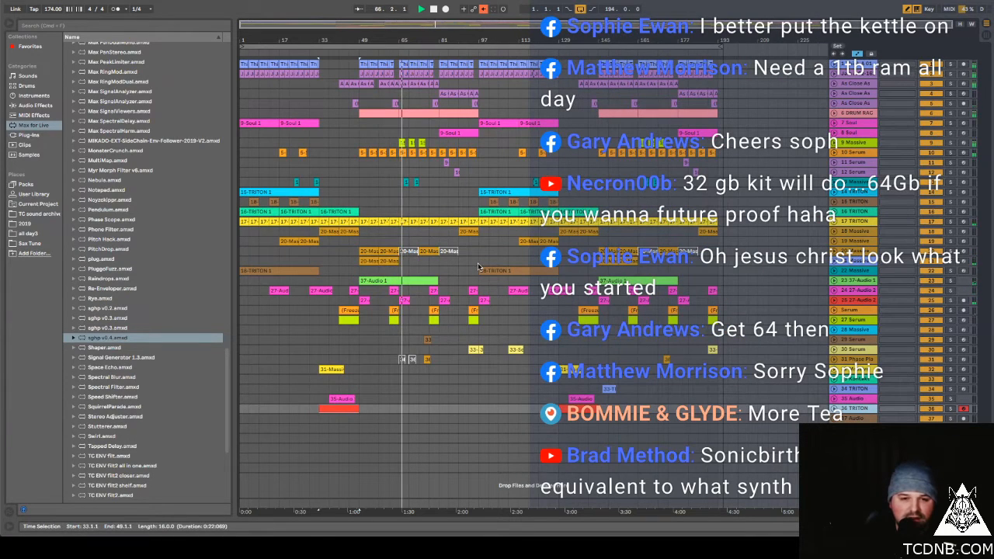
# Step: Set the loop to the 16 bars from 65 to 81, with the TRITON track 36 selected, and stop playback
pyautogui.click(854, 144)
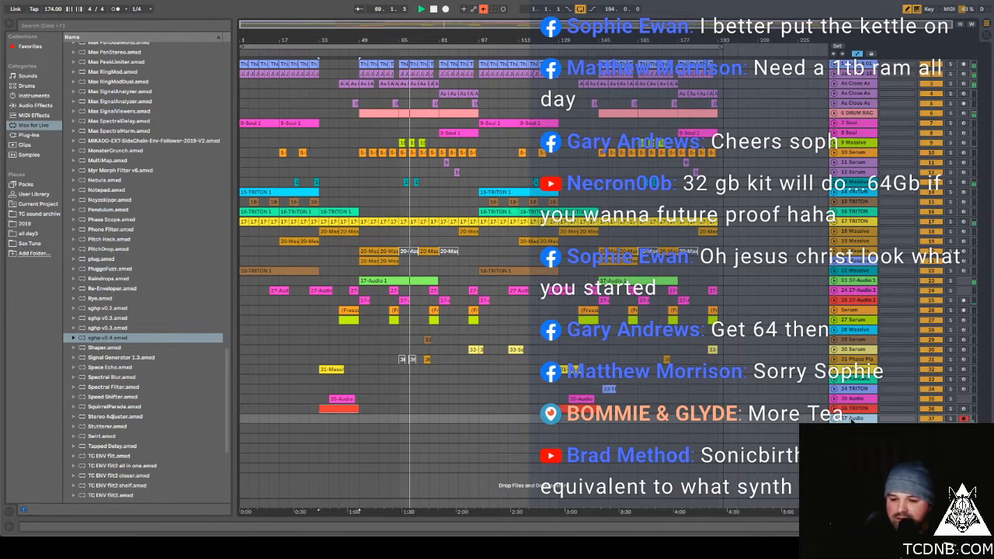
pyautogui.click(857, 410)
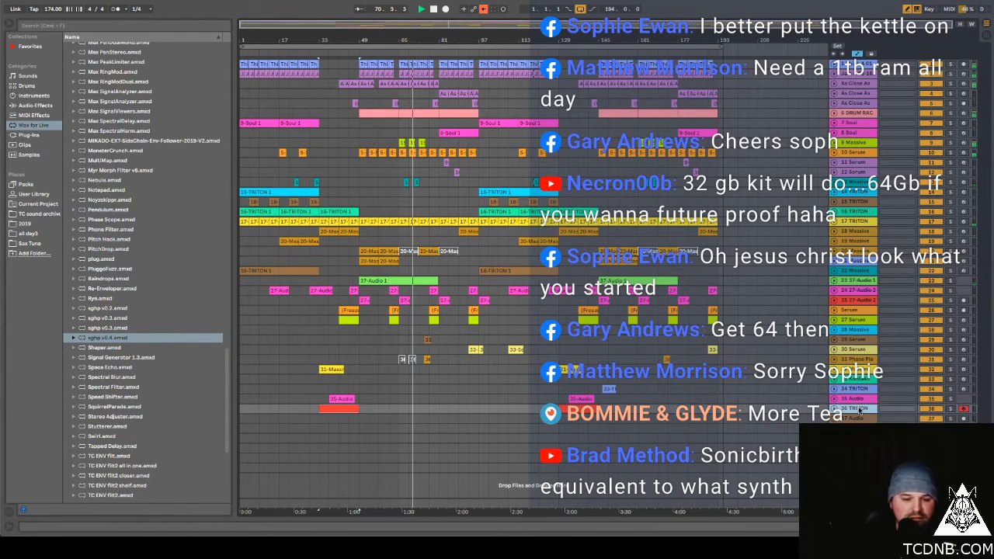
pyautogui.moveTo(249, 47); pyautogui.dragTo(400, 48)
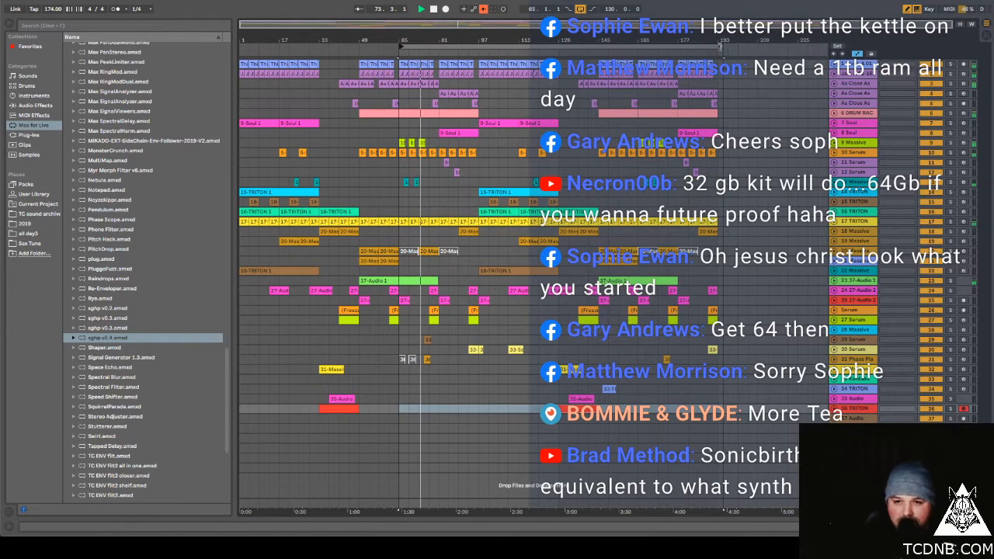
pyautogui.moveTo(728, 47); pyautogui.dragTo(439, 46)
pyautogui.press('space')
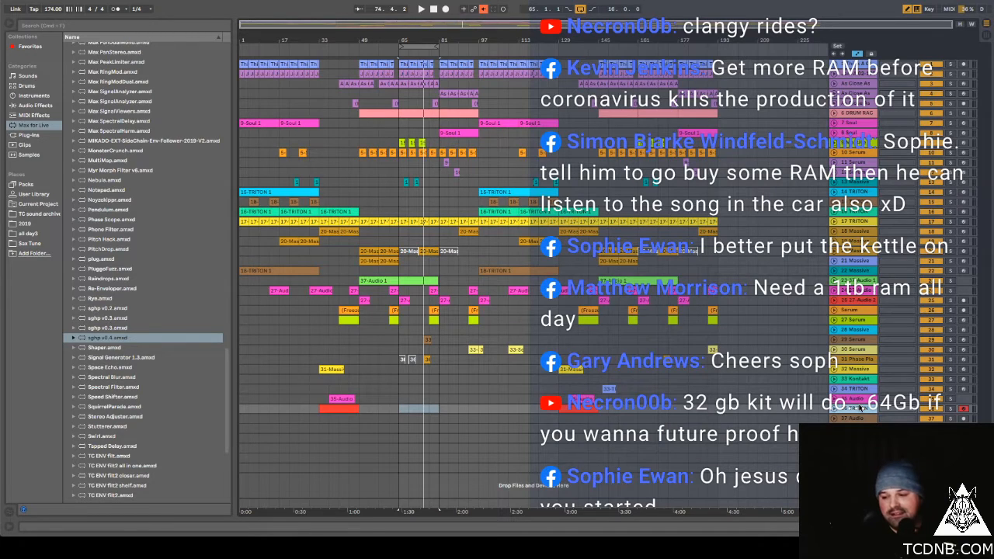
# Step: Add a new MIDI track with an empty Drum Rack below track 36, start loop playback and hide the browser
pyautogui.hotkey('ctrl', 'shift', 't')
pyautogui.press('super+alt+l')
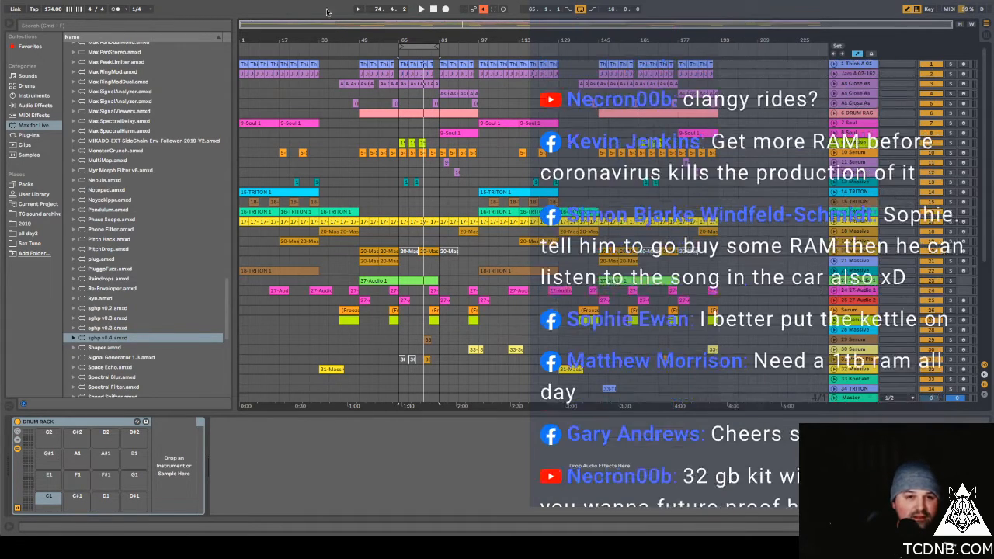
pyautogui.press('space')
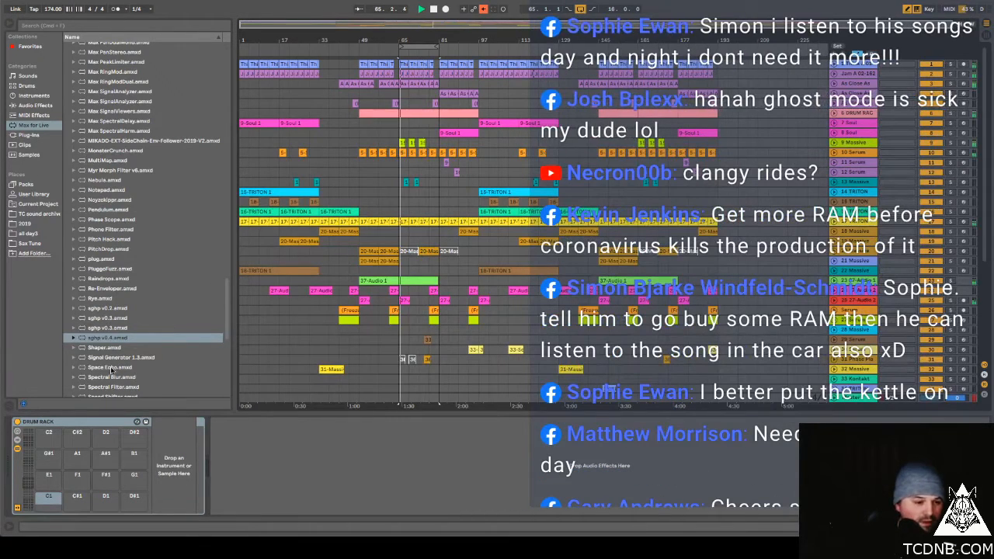
pyautogui.click(10, 28)
# Step: Switch to Finder and open the Close folder of the Zildjian K Custom Ride 20 Inch samples inside the drums folder
pyautogui.click(65, 529)
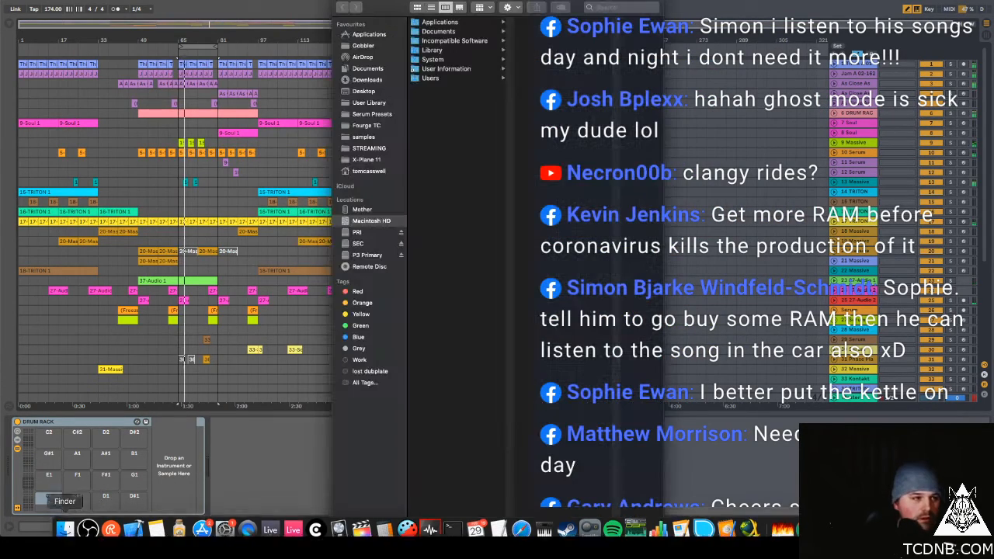
pyautogui.click(48, 497)
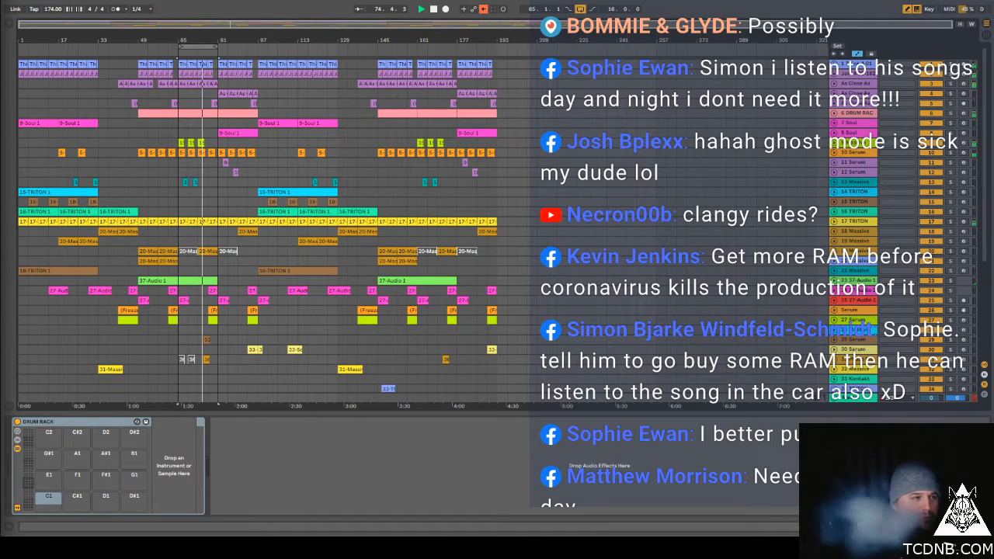
pyautogui.press('super+alt+b')
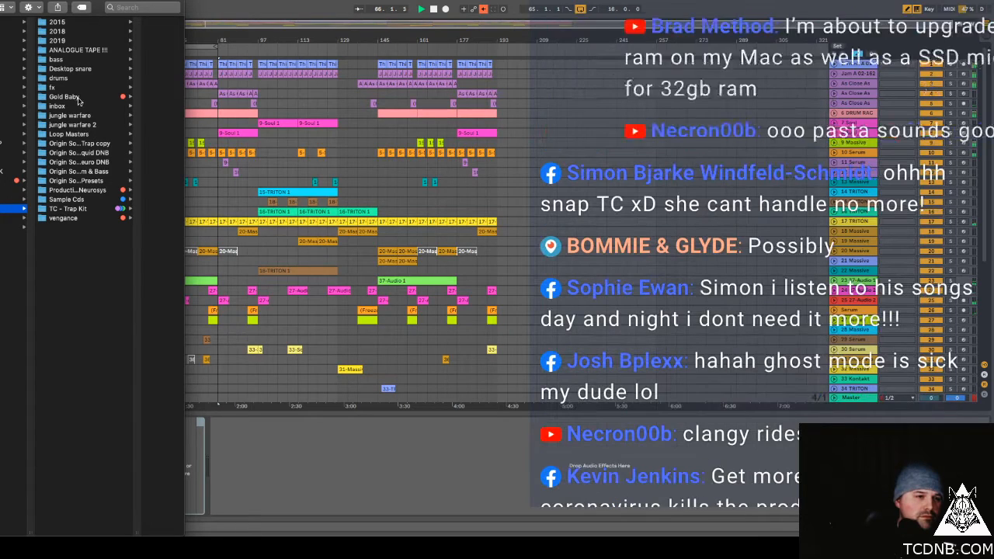
pyautogui.click(75, 80)
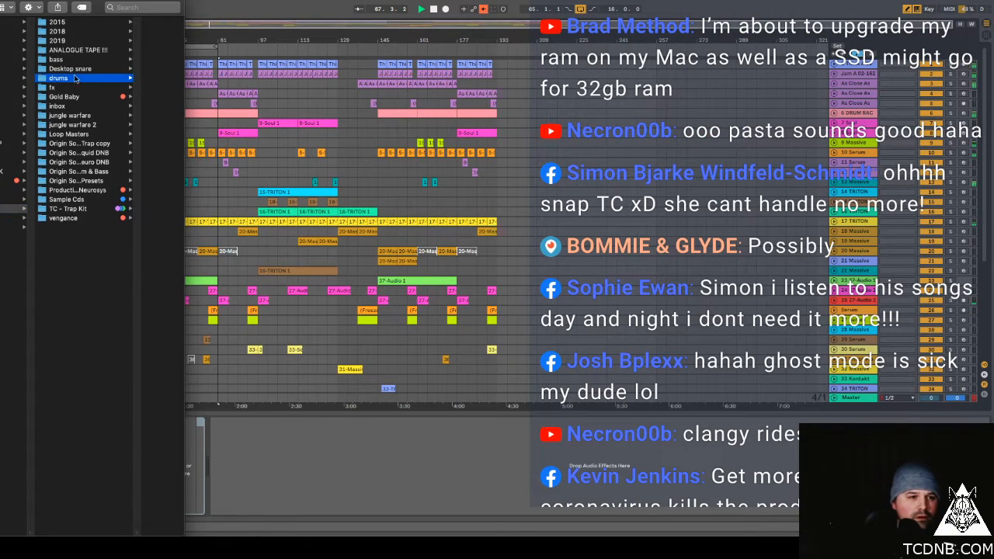
pyautogui.click(111, 89)
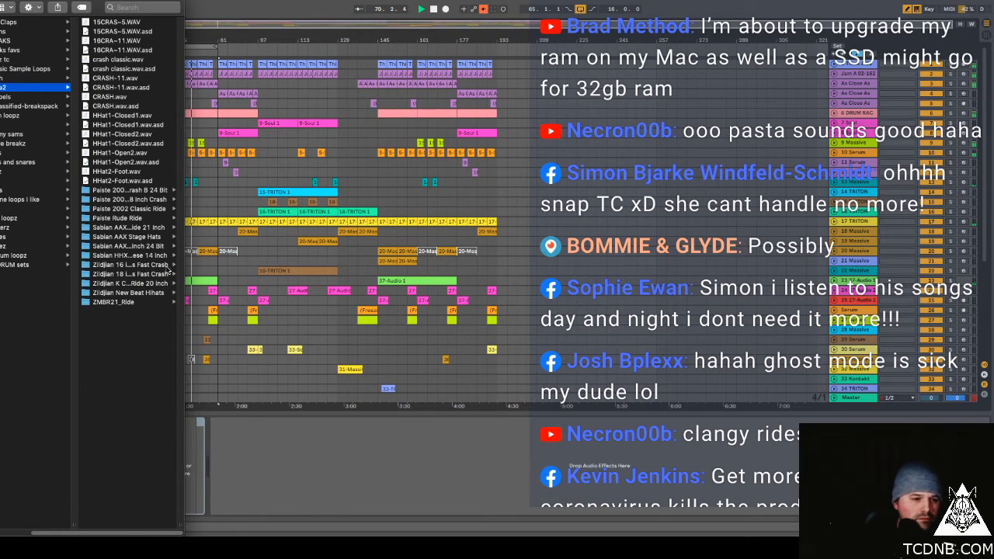
pyautogui.moveTo(180, 523); pyautogui.dragTo(250, 509)
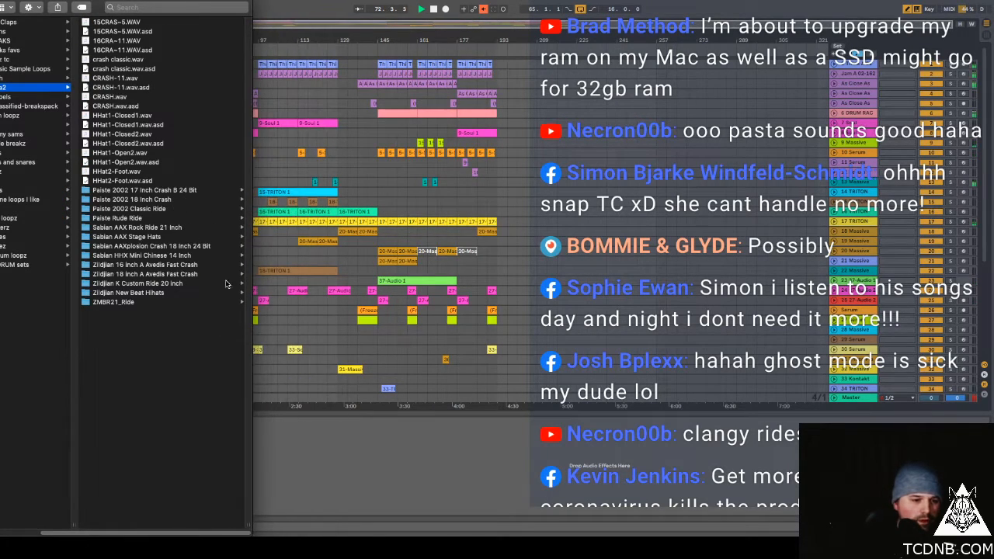
pyautogui.click(161, 284)
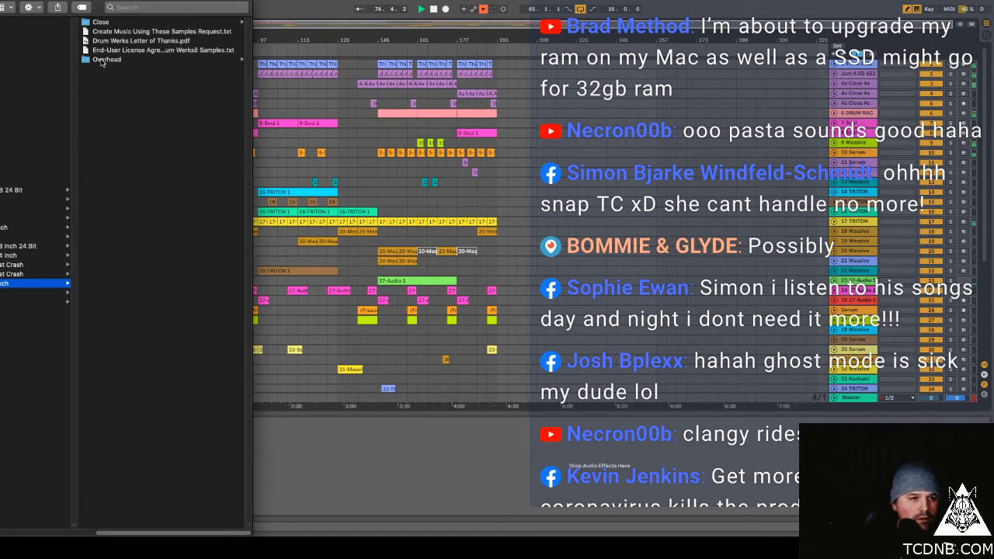
pyautogui.click(101, 23)
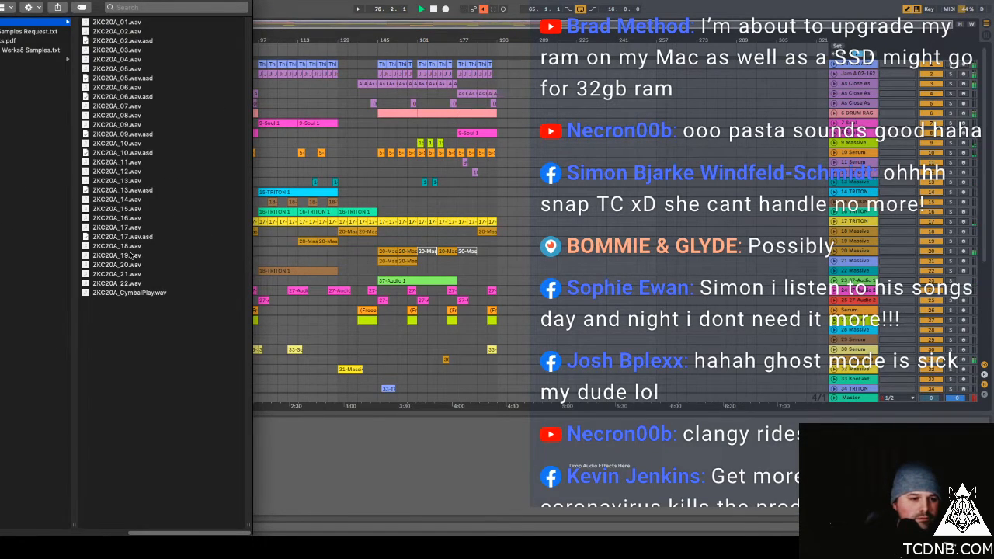
# Step: Preview the ride sample ZKC20A_19.wav
pyautogui.click(132, 255)
pyautogui.press('space')
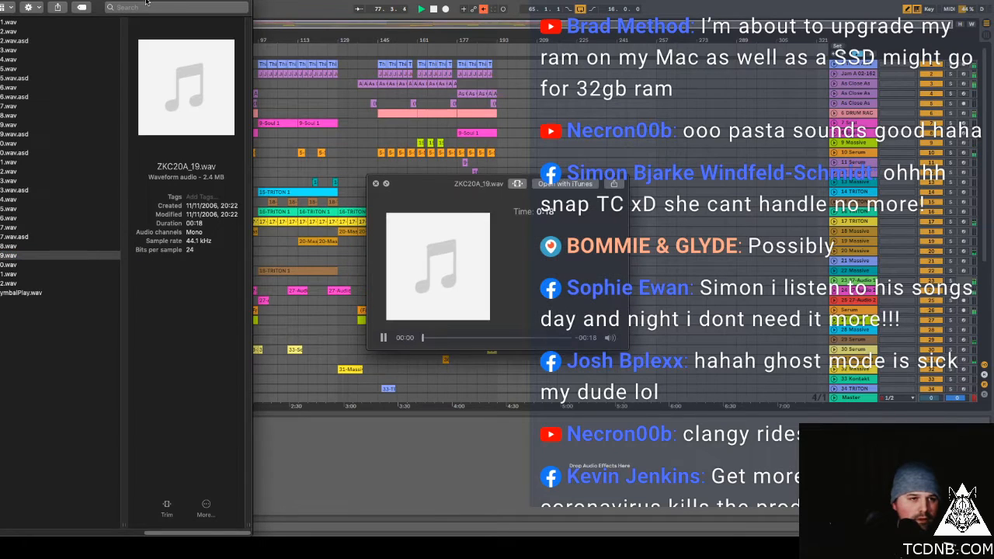
pyautogui.hscroll(-5, 108, 252)
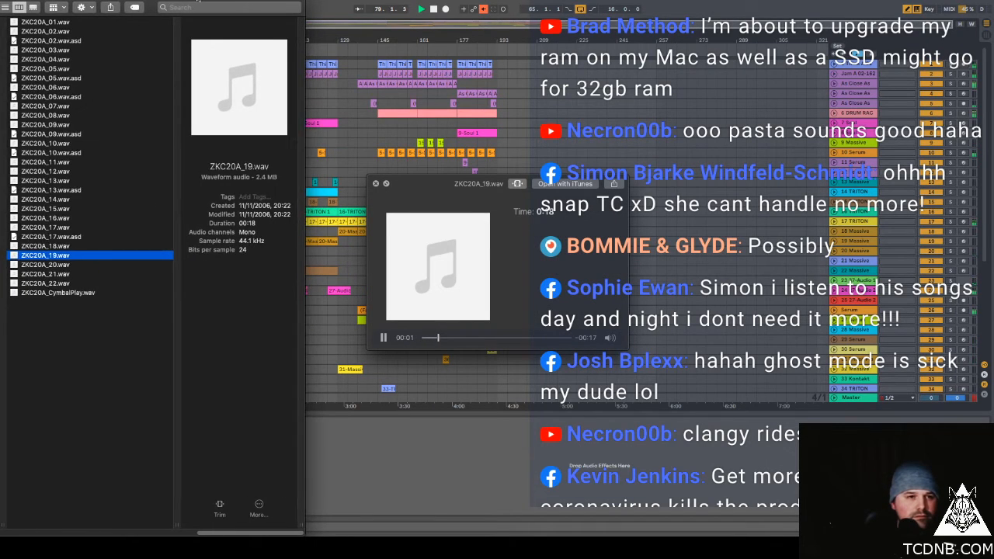
# Step: Load all the ZKC20A ride samples into the Drum Rack from pad C1 upward and close the file preview
pyautogui.moveTo(75, 329); pyautogui.dragTo(0, 1)
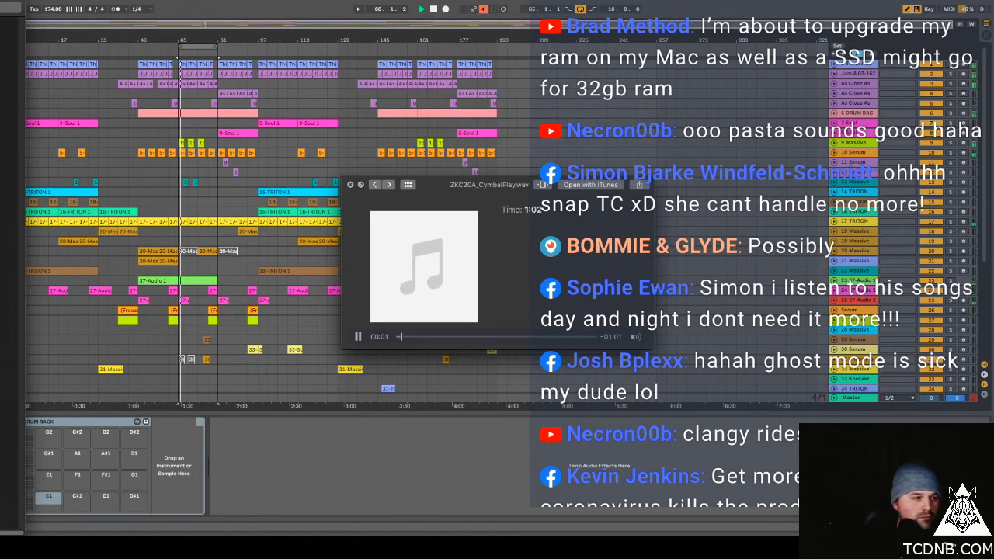
pyautogui.moveTo(12, 435); pyautogui.dragTo(52, 495)
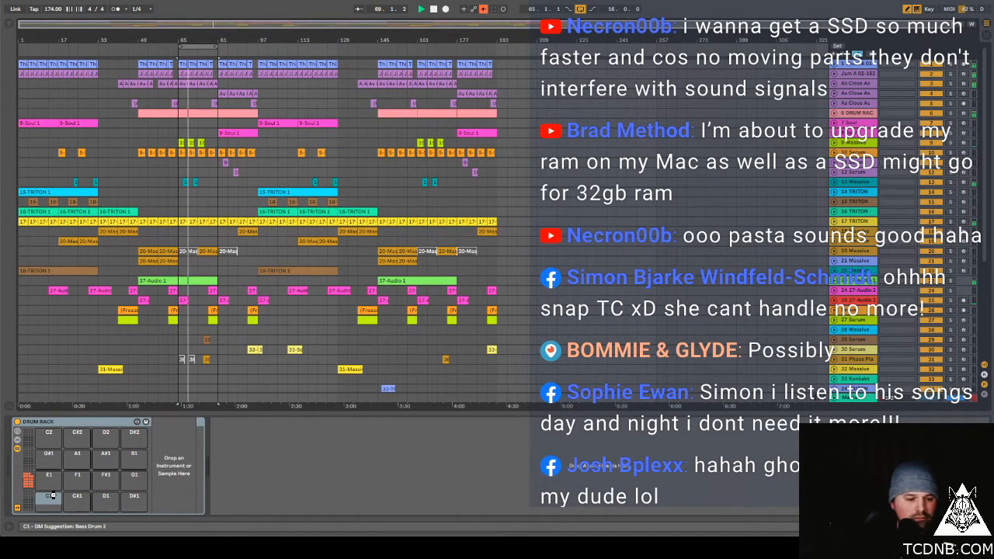
pyautogui.moveTo(53, 498); pyautogui.dragTo(53, 497)
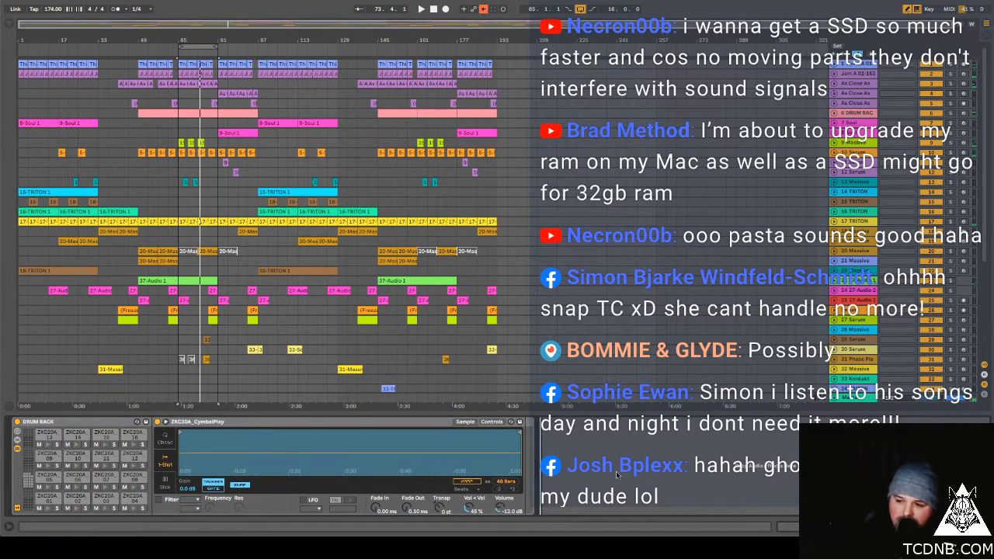
pyautogui.press('space')
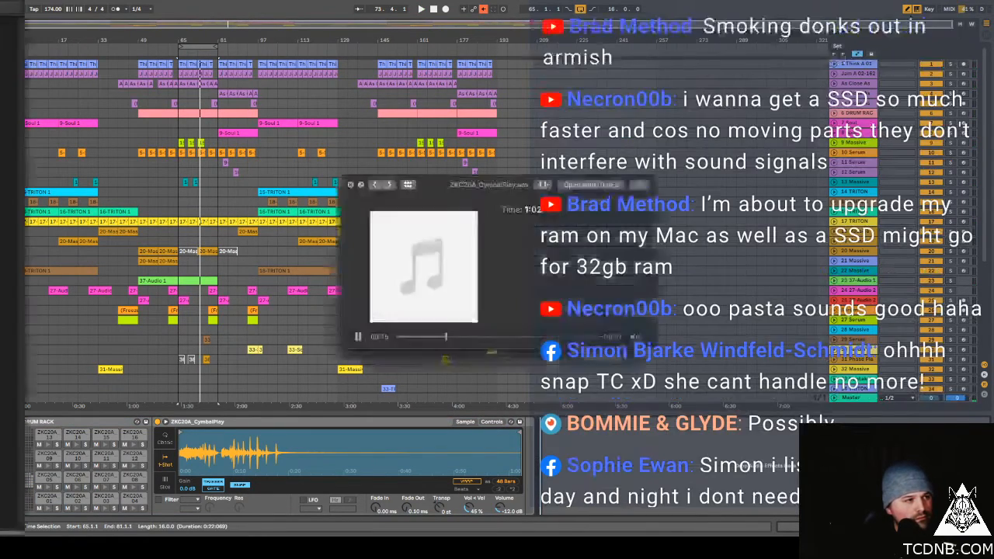
pyautogui.press('space')
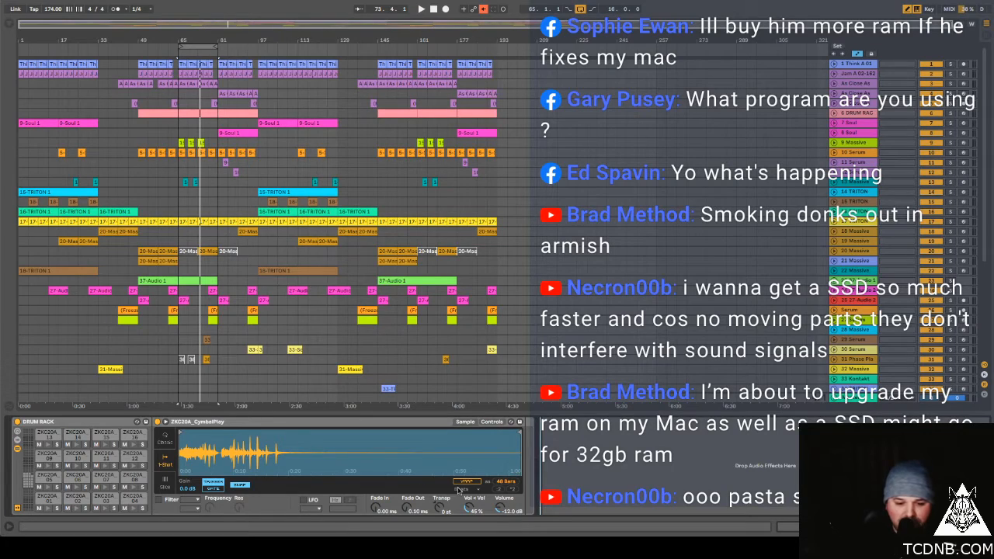
# Step: Audition the ride pads, insert a MIDI clip across bars 65 to 81 on the Drum Rack track and lower its volume to -12.3 dB
pyautogui.click(42, 499)
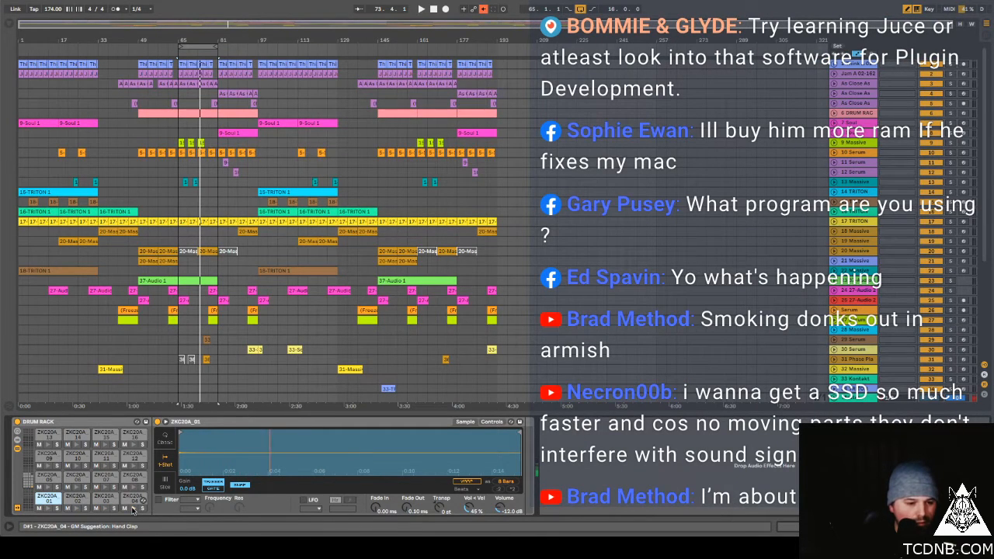
pyautogui.scroll(-5, 159, 376)
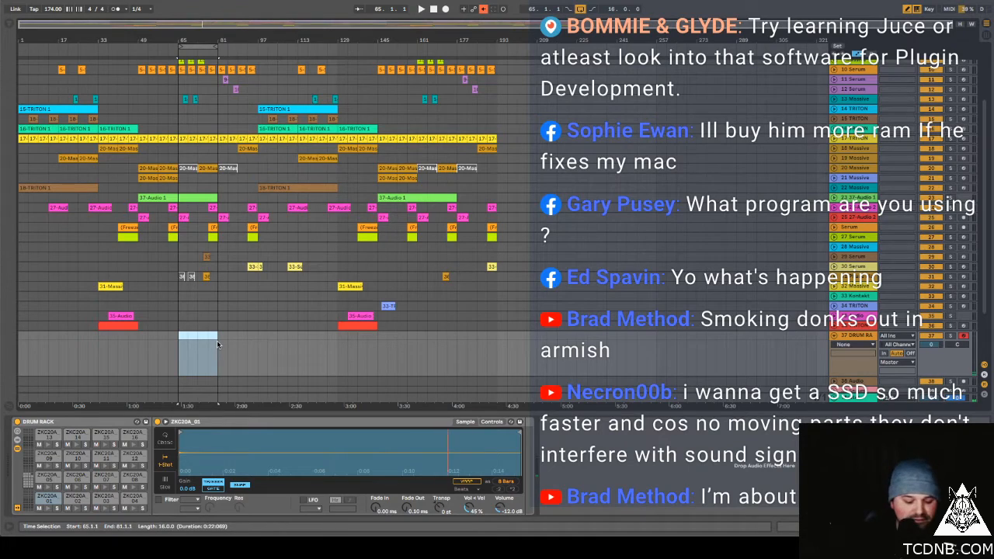
pyautogui.hotkey('ctrl', 'shift', 'm')
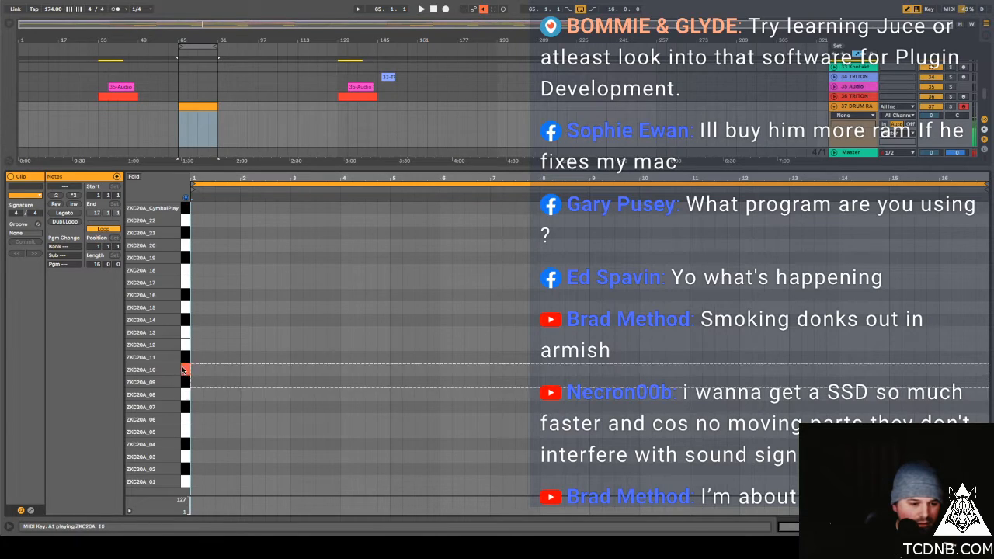
pyautogui.moveTo(932, 116); pyautogui.dragTo(932, 137)
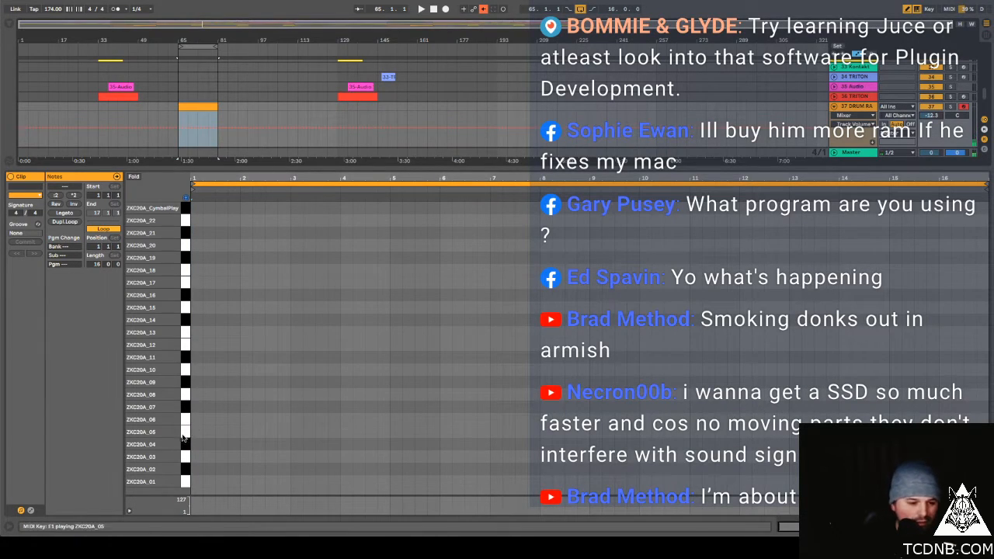
# Step: Draw four consecutive quarter-note hits of ZKC20A_06 across the clip's first bar
pyautogui.doubleClick(198, 420)
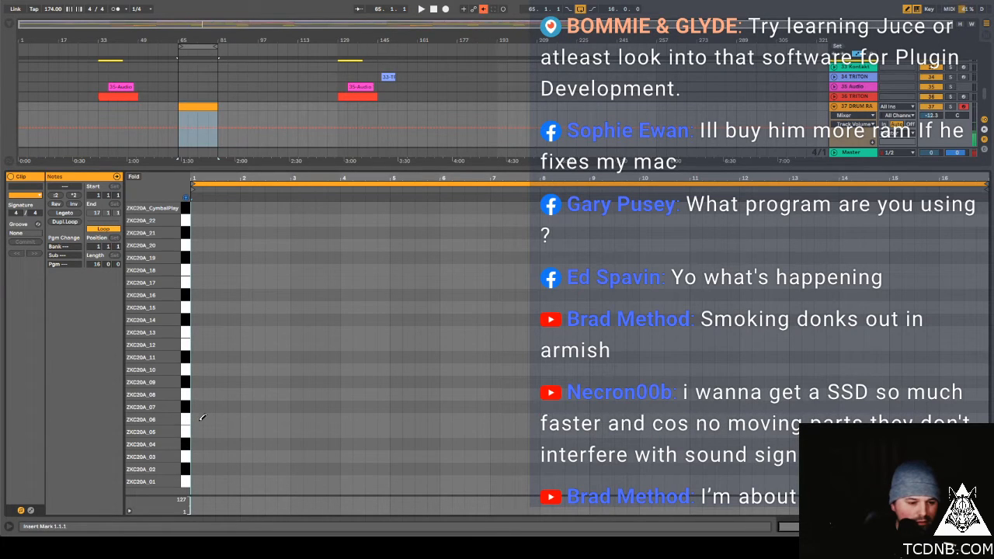
pyautogui.doubleClick(208, 419)
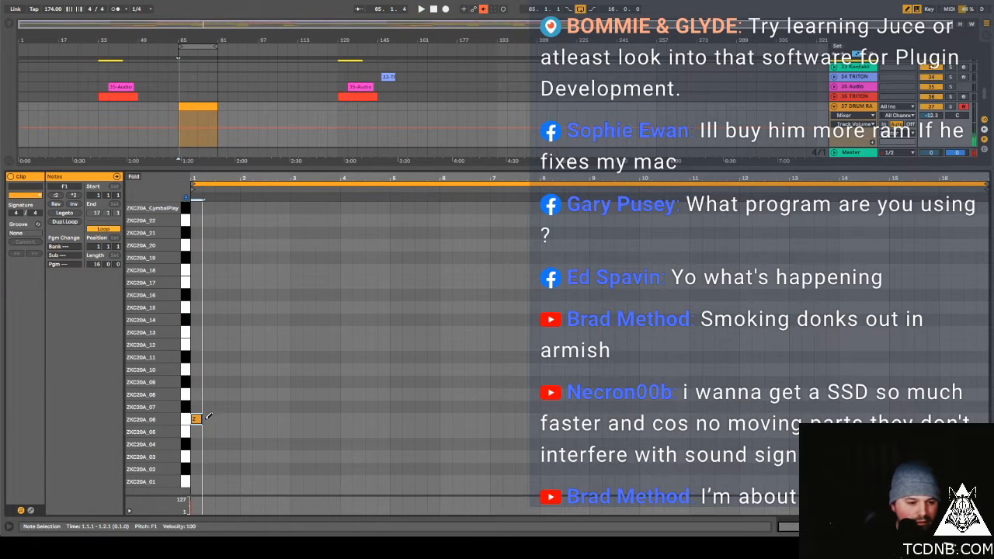
pyautogui.doubleClick(223, 419)
pyautogui.doubleClick(236, 419)
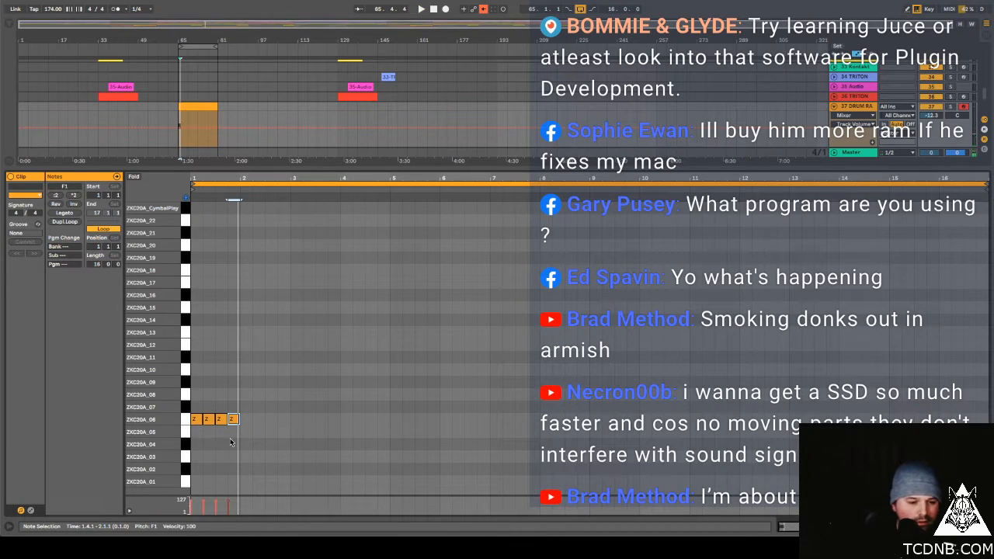
# Step: Trim the start of the first ZKC20A_06 note to 1.1.3, leaving an off-beat eighth note
pyautogui.hotkey('ctrl', 'a')
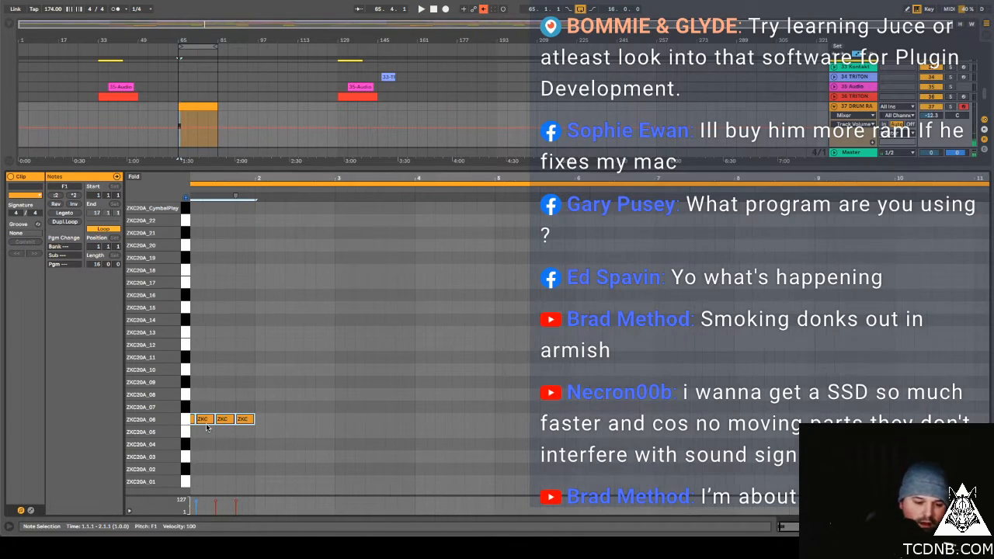
pyautogui.press('+')
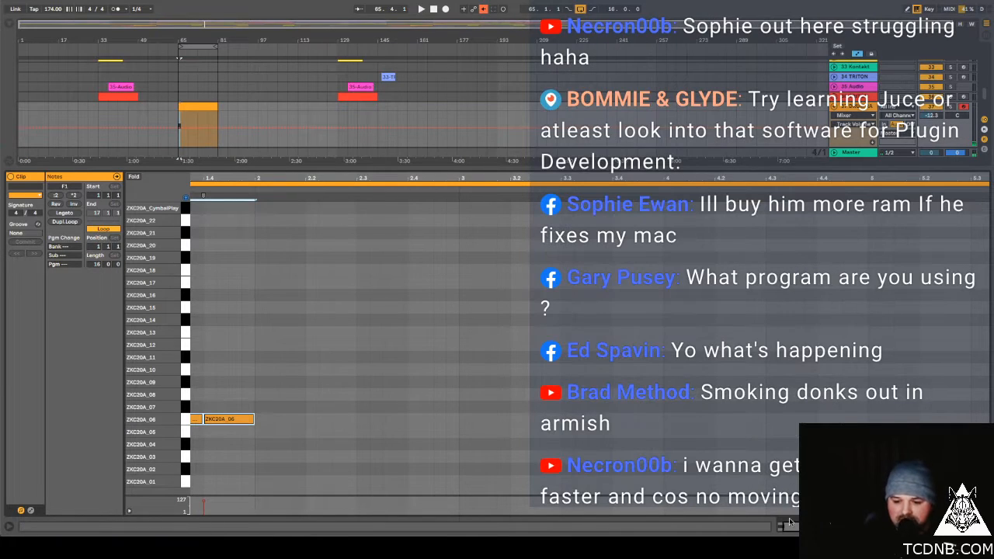
pyautogui.hscroll(-2, 401, 421)
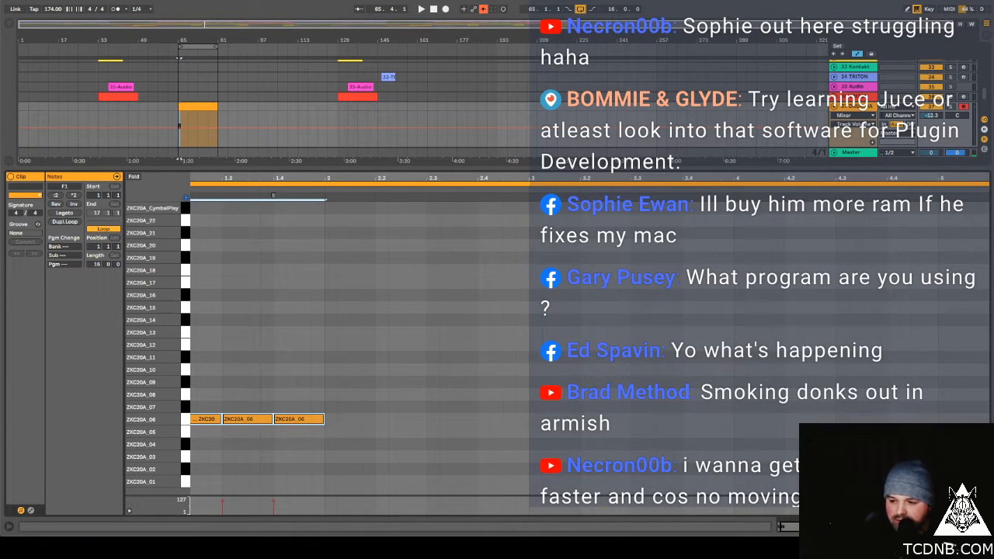
pyautogui.hscroll(-1, 237, 411)
pyautogui.click(237, 432)
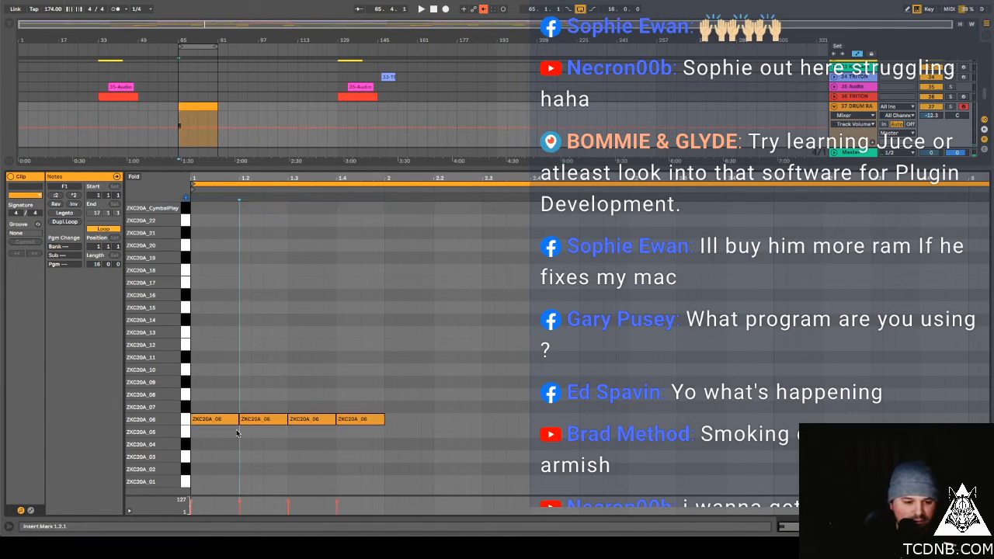
pyautogui.moveTo(193, 419); pyautogui.dragTo(215, 419)
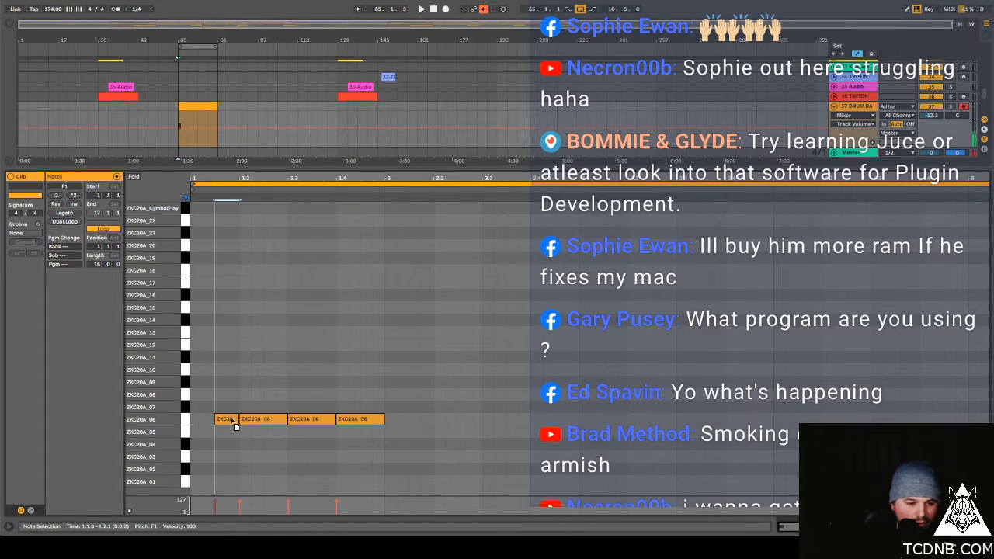
# Step: Trim the second ZKC20A_06 note's start to 1.2.3, shorten the fourth to an eighth note and duplicate it to 1.4.3
pyautogui.click(261, 420)
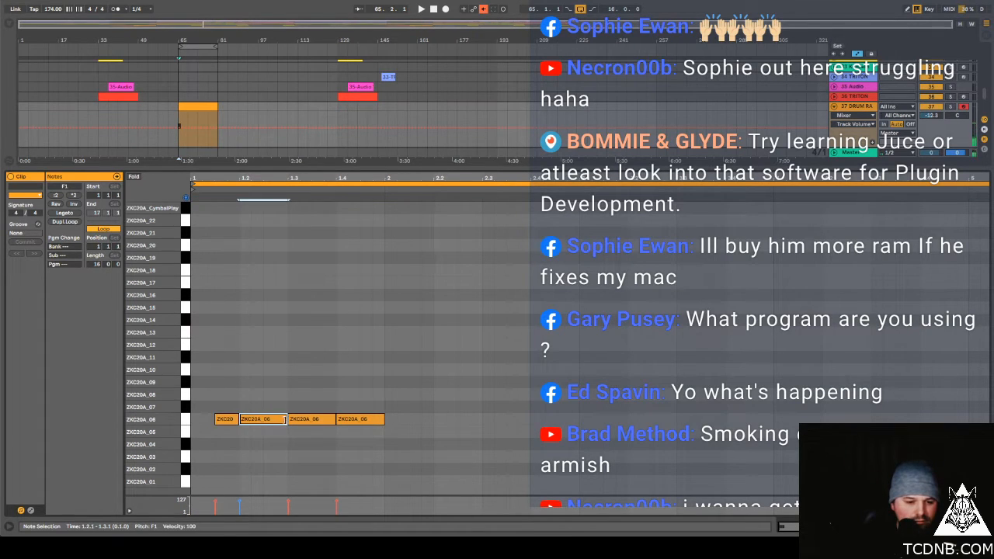
pyautogui.moveTo(240, 419); pyautogui.dragTo(264, 419)
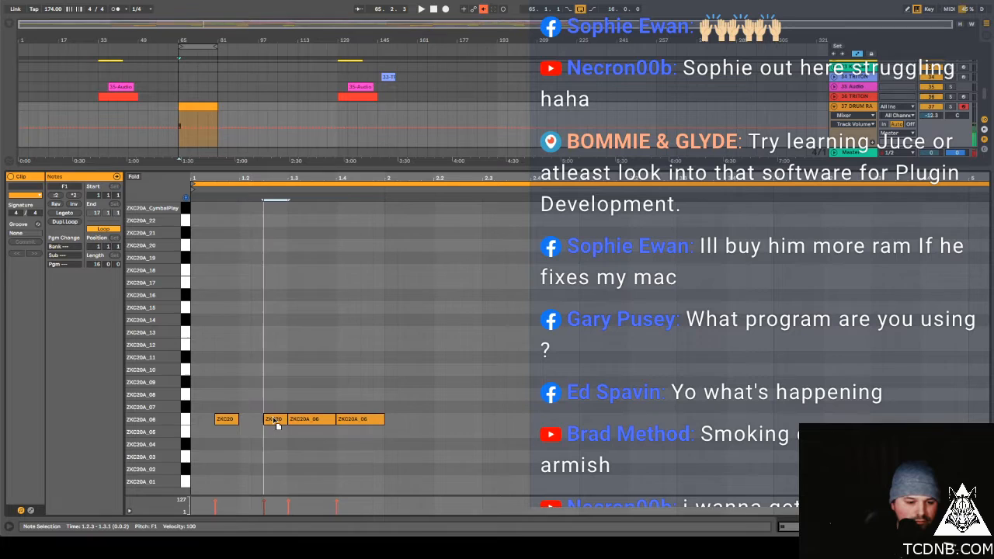
pyautogui.click(350, 419)
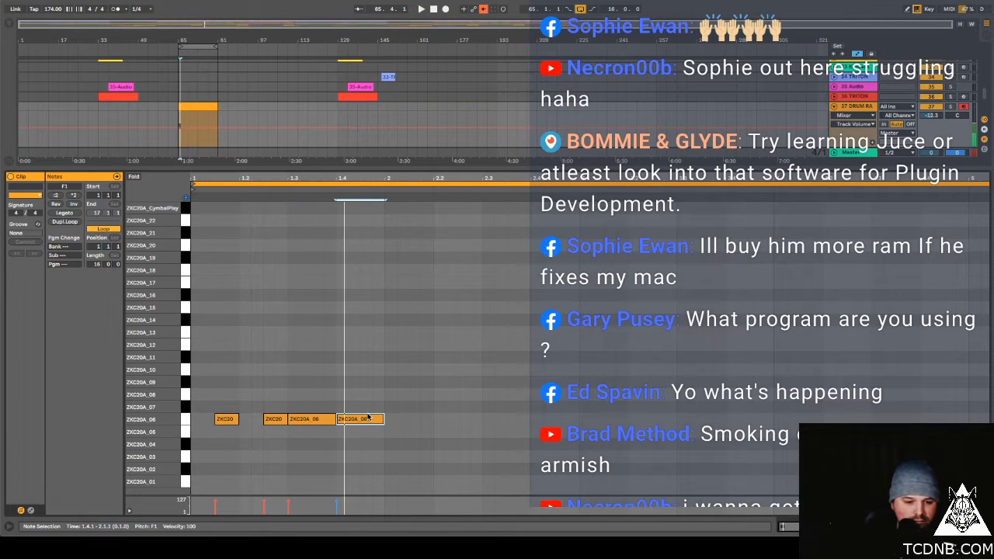
pyautogui.moveTo(382, 420); pyautogui.dragTo(361, 420)
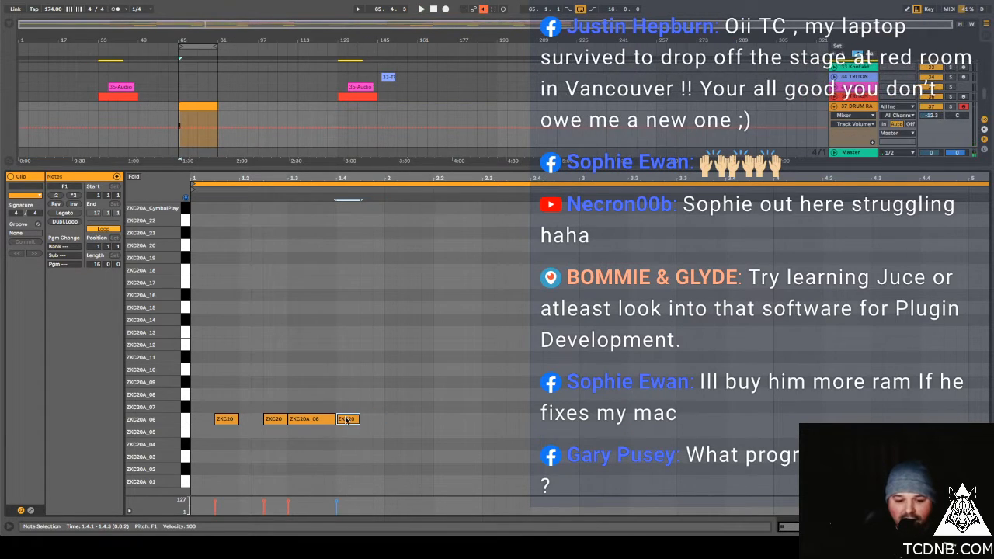
pyautogui.hotkey('ctrl', 'd')
pyautogui.press('space')
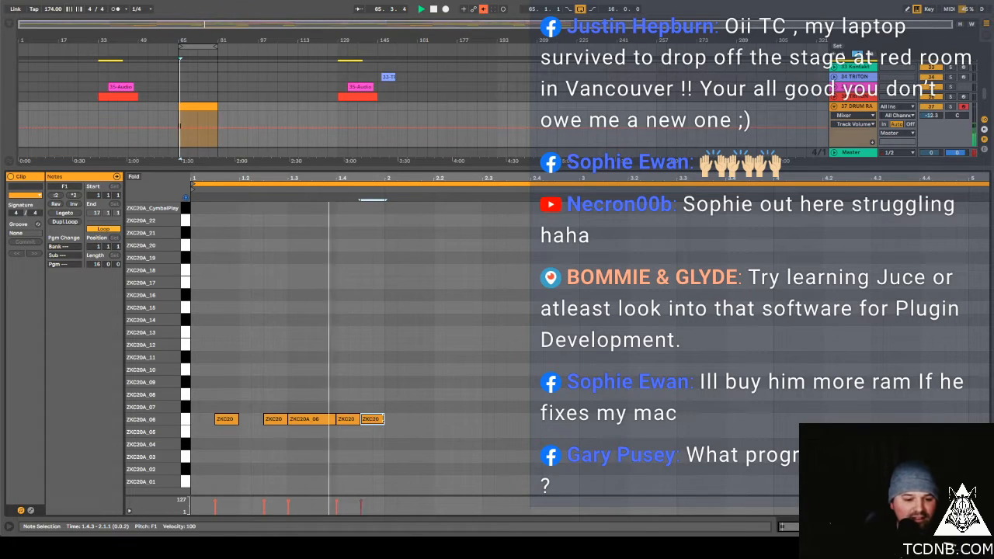
# Step: Remove the ride note at 1.4.1 and repeat the one-bar pattern in bar 2 while checking it in playback
pyautogui.moveTo(348, 419); pyautogui.dragTo(207, 389)
pyautogui.press('space')
pyautogui.press('space')
pyautogui.moveTo(295, 444); pyautogui.dragTo(573, 422)
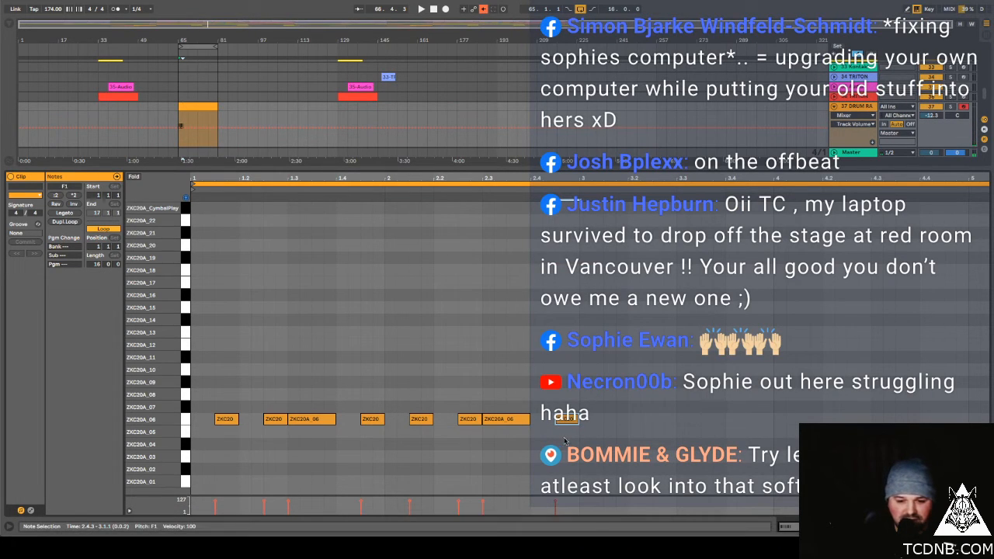
# Step: Select the two-bar ride pattern and duplicate it three times to fill the clip's first eight bars
pyautogui.moveTo(564, 437); pyautogui.dragTo(164, 381)
pyautogui.press('super+d')
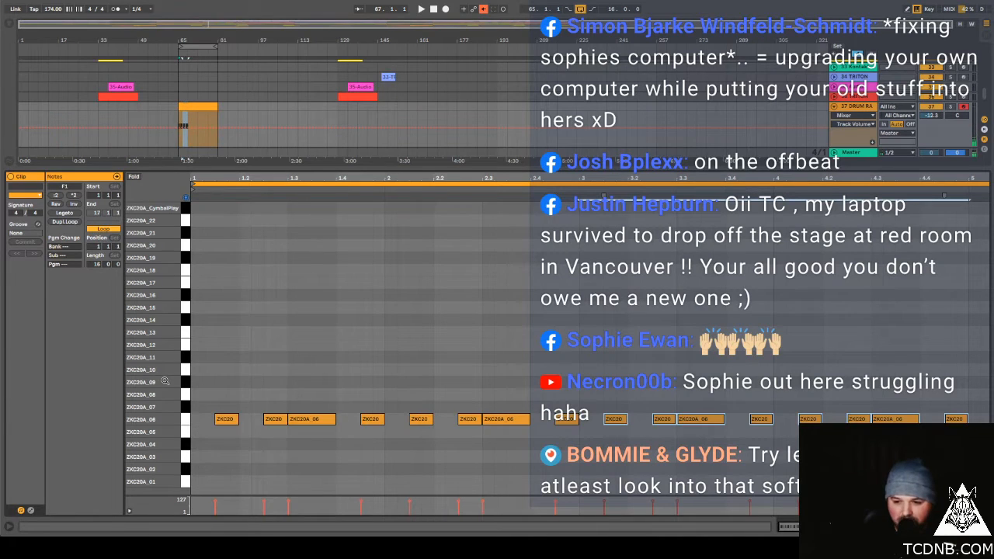
pyautogui.press('super+d')
pyautogui.press('super+d')
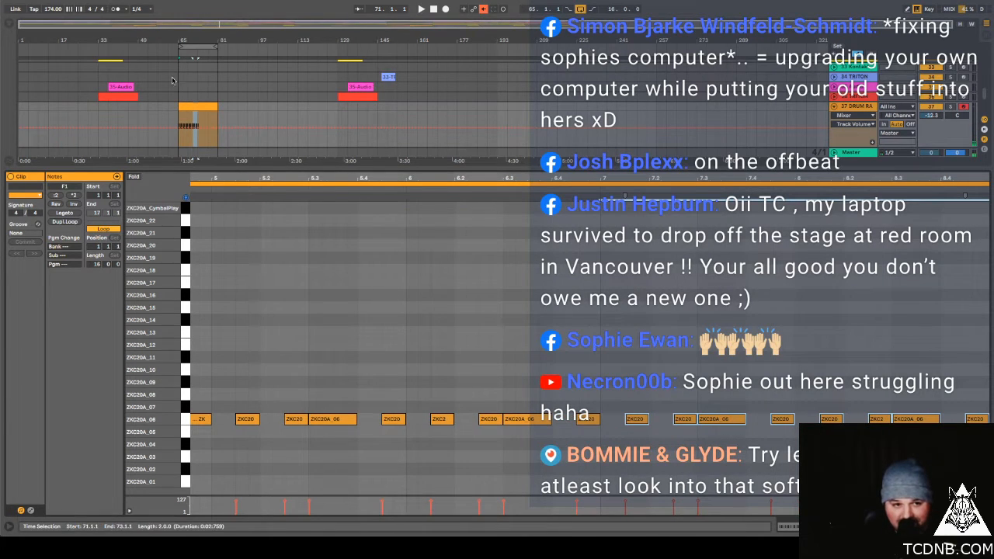
# Step: Shorten the ride clip to bars 65 to 73, duplicate it to bars 73 to 81 and play it
pyautogui.moveTo(215, 107); pyautogui.dragTo(197, 107)
pyautogui.click(187, 107)
pyautogui.press('space')
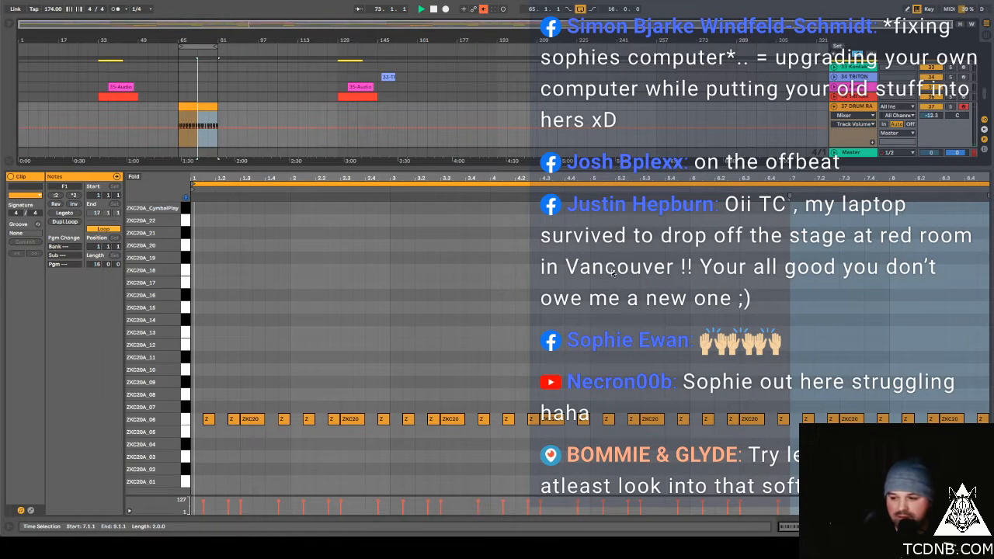
# Step: Solo the Drum Rack track and add an EQ8 HP LP rack with its high-pass at 1.82 kHz
pyautogui.press('super+alt+l')
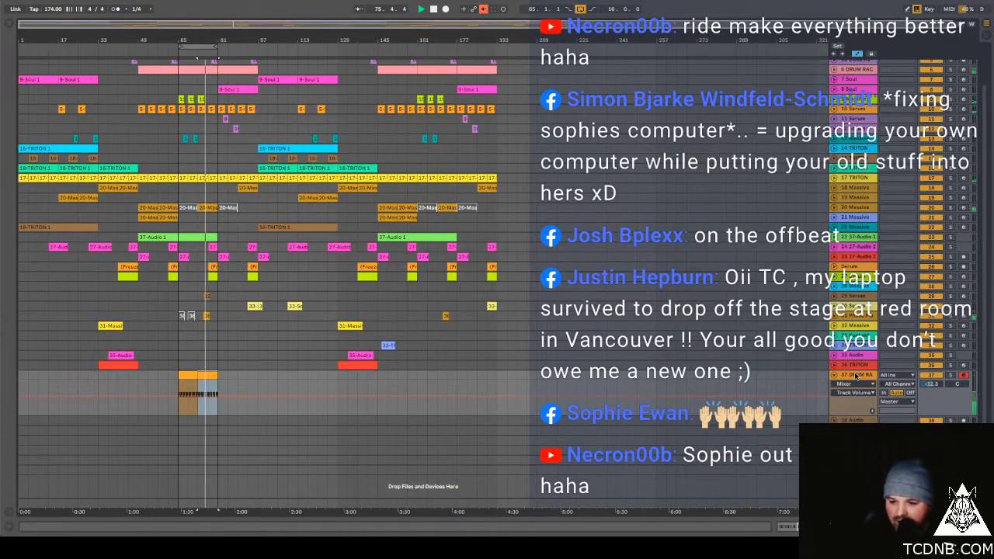
pyautogui.press('super+alt+l')
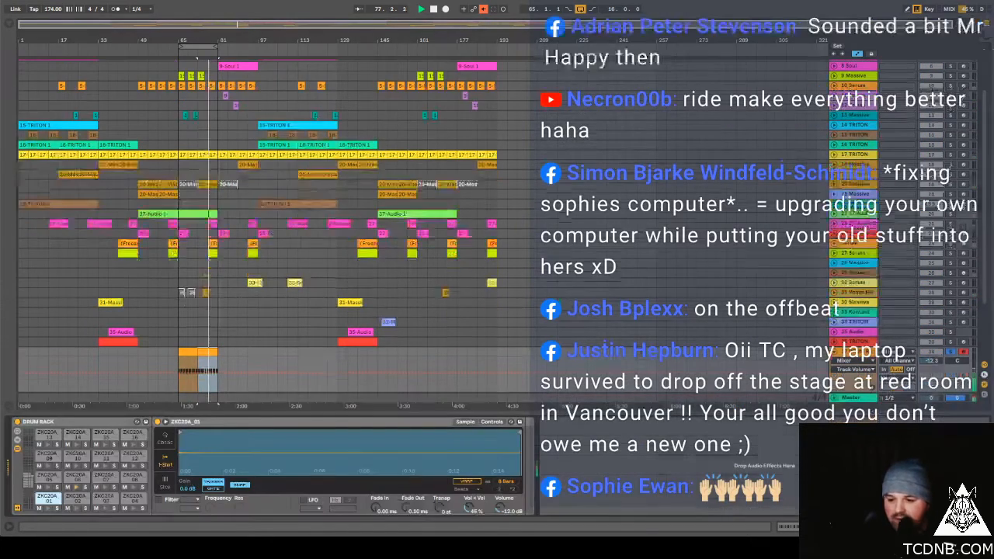
pyautogui.moveTo(590, 522)
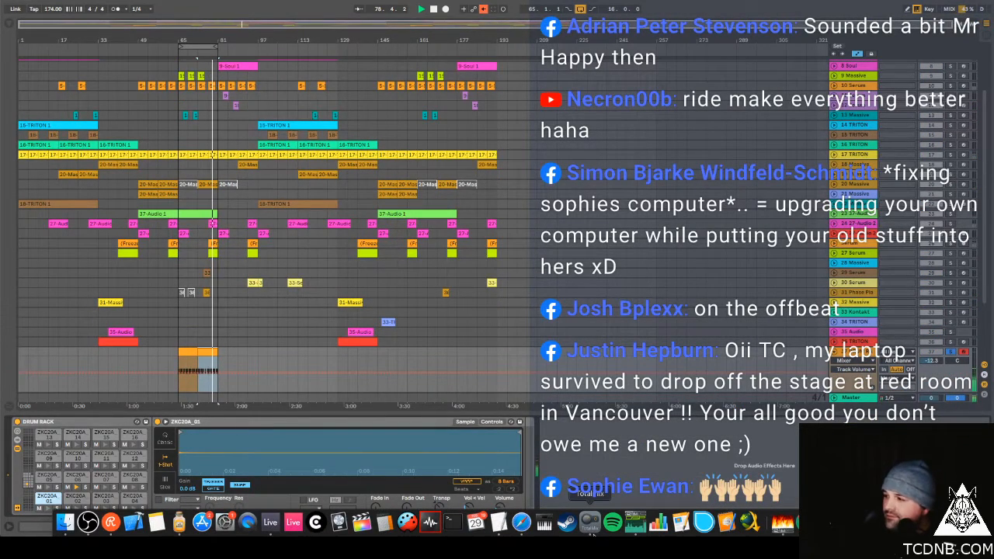
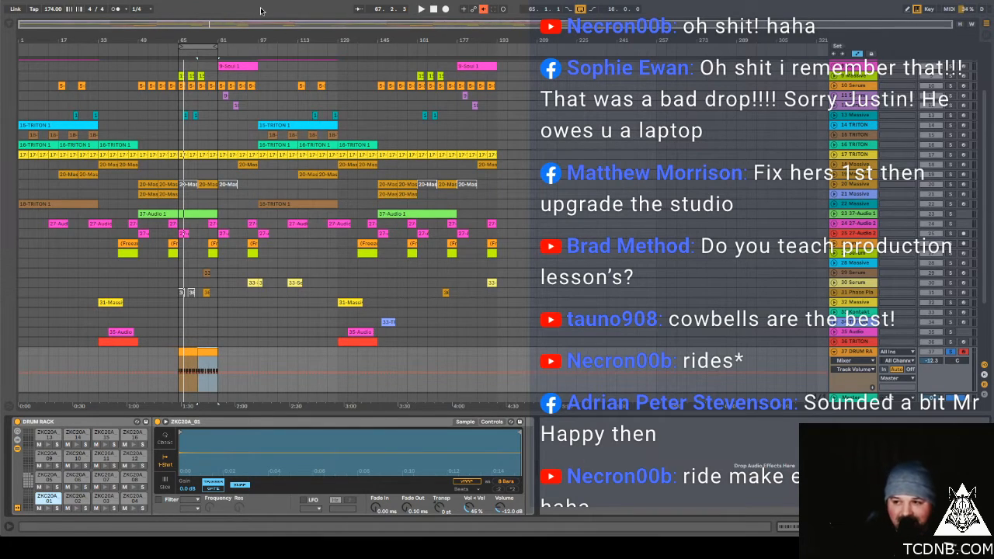
pyautogui.hotkey('ctrl', 'v')
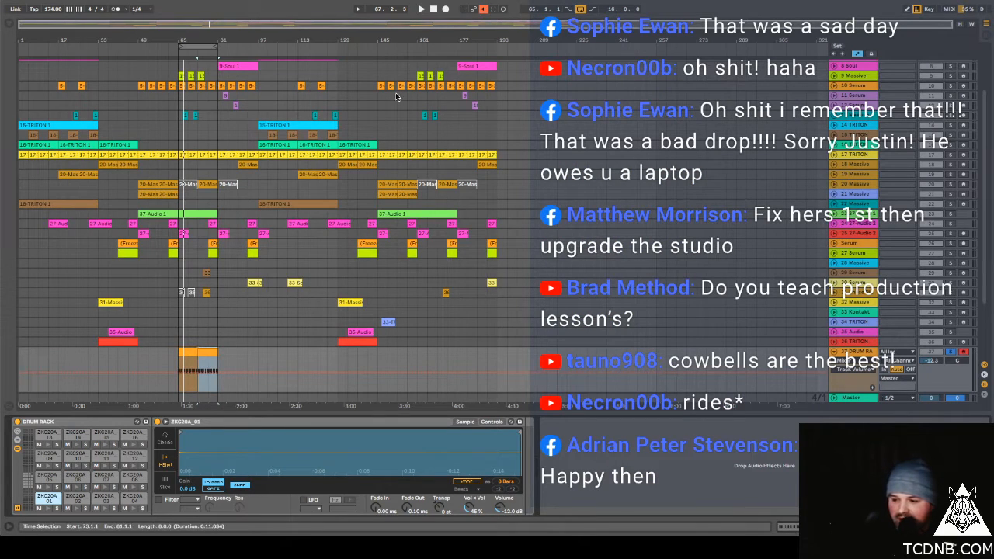
pyautogui.press('space')
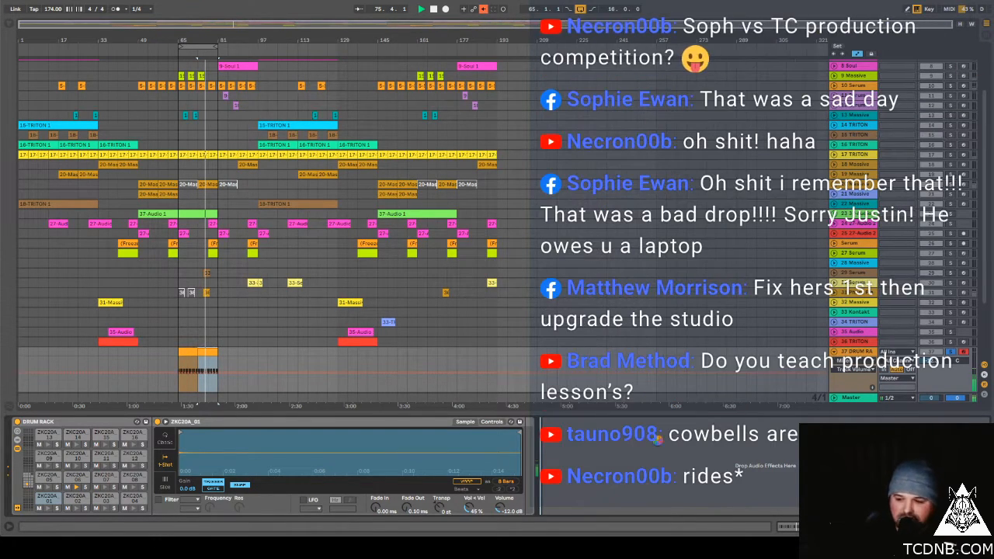
pyautogui.moveTo(656, 439); pyautogui.dragTo(590, 411)
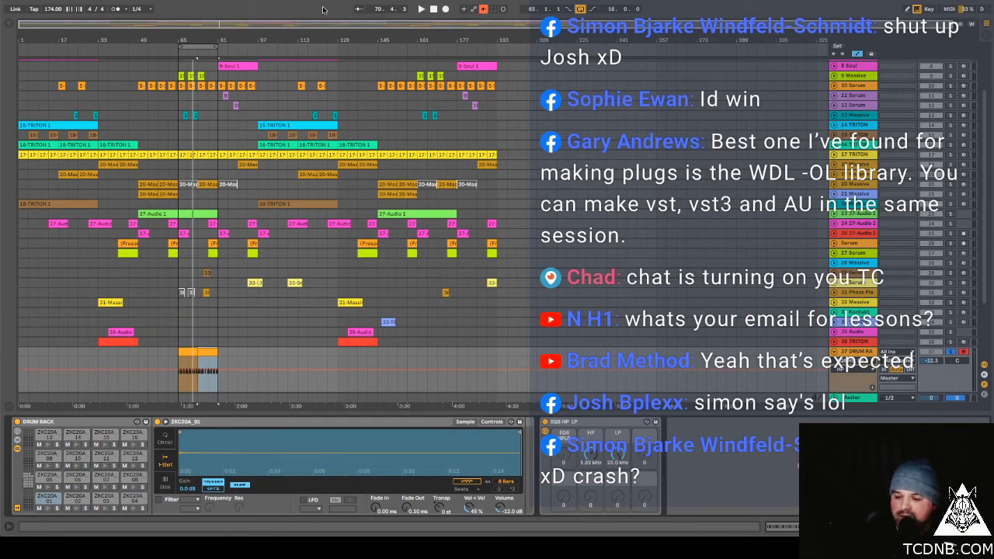
# Step: Audition PS22 Spread and PS22 X-Split on the ride, delete the Spread and close the X-Split plug-in window
pyautogui.press('space')
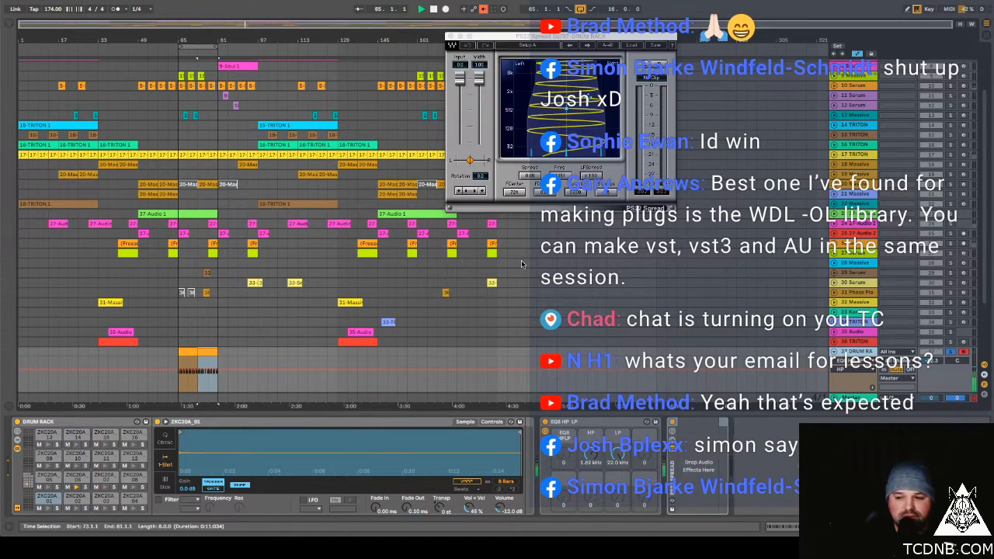
pyautogui.moveTo(525, 37); pyautogui.dragTo(479, 239)
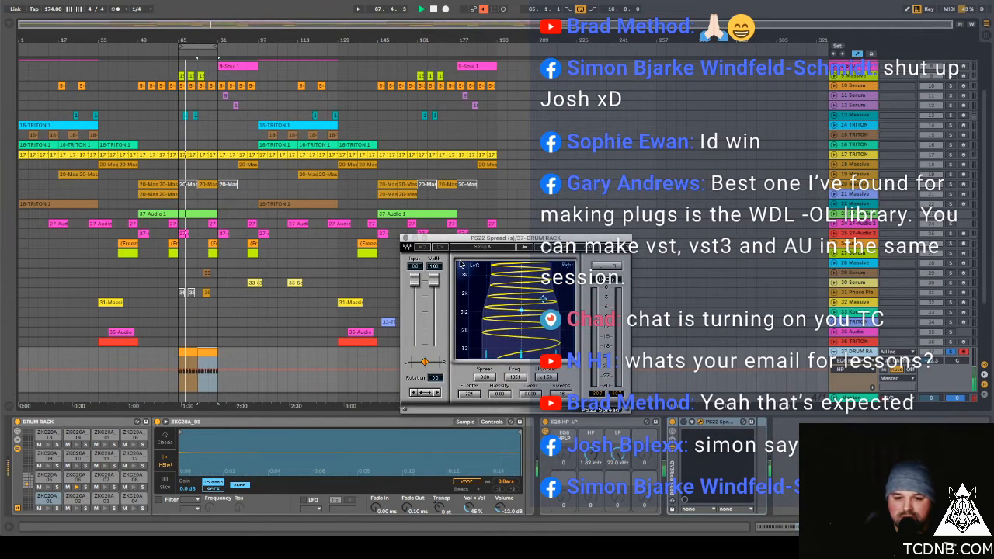
pyautogui.click(674, 479)
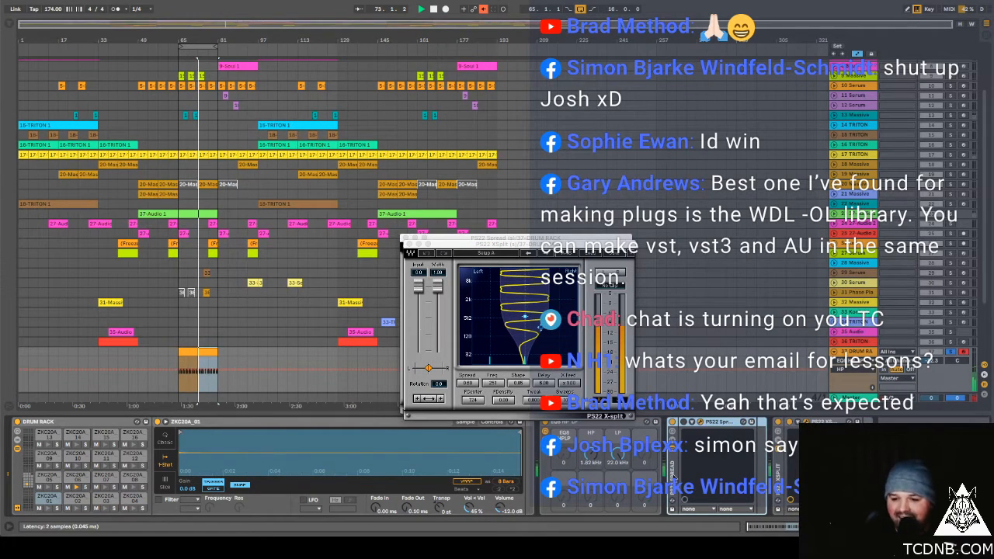
pyautogui.press('Delete')
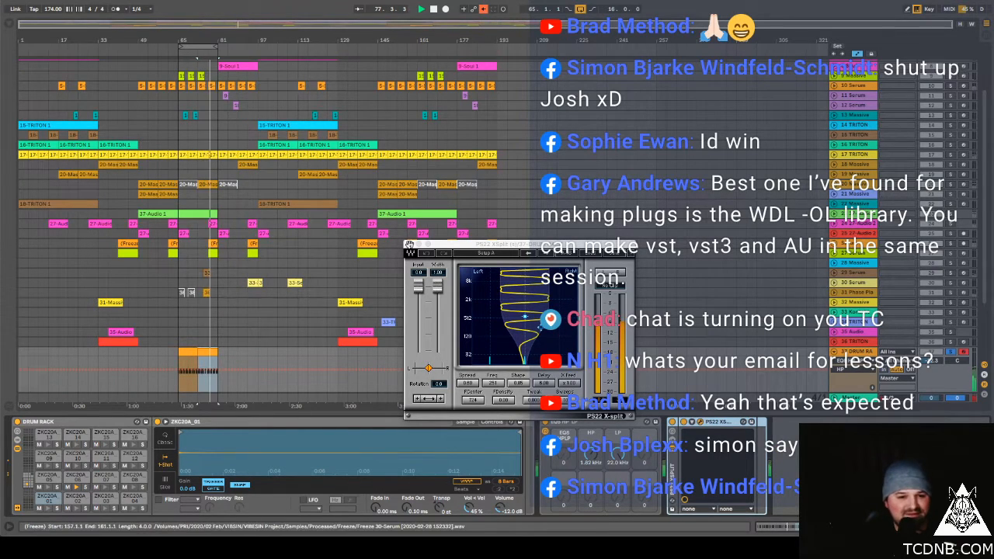
pyautogui.click(409, 244)
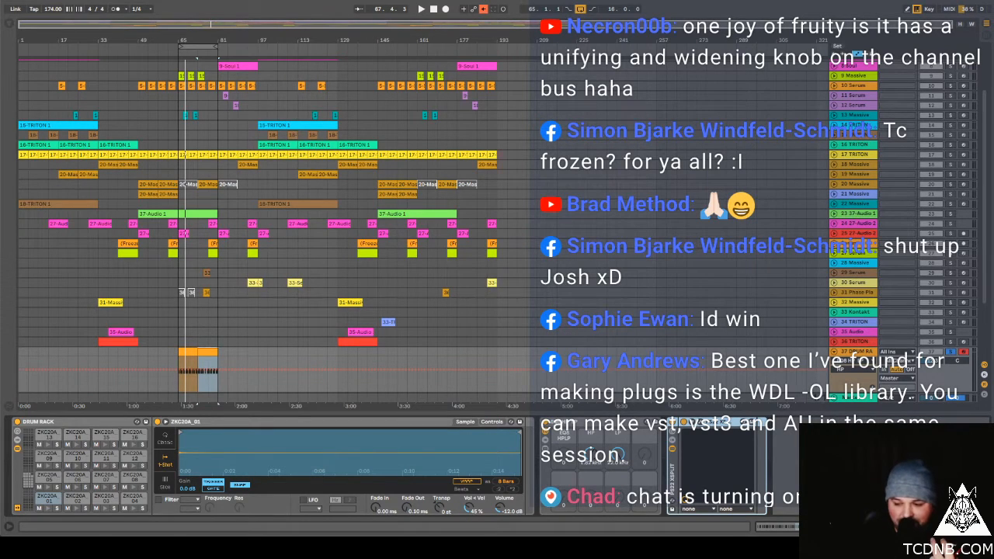
# Step: Unsolo the Drum Rack track, lower its volume to -13.5 dB and play the ride within the full mix
pyautogui.press('space')
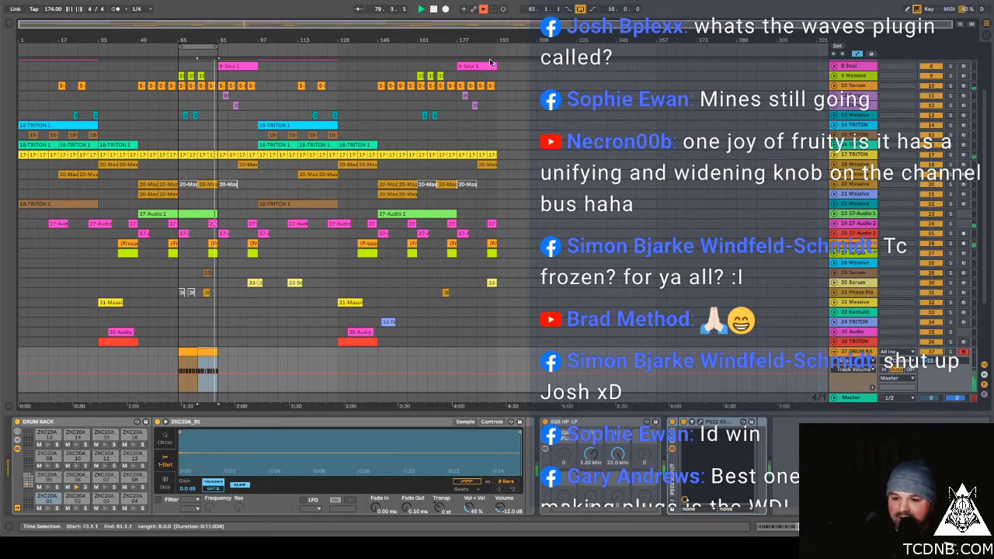
pyautogui.press('space')
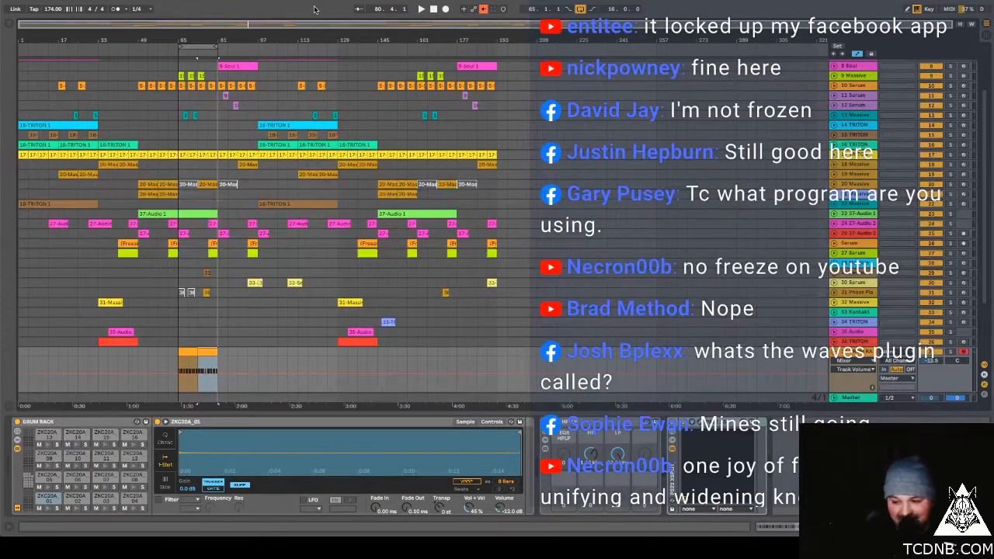
pyautogui.press('space')
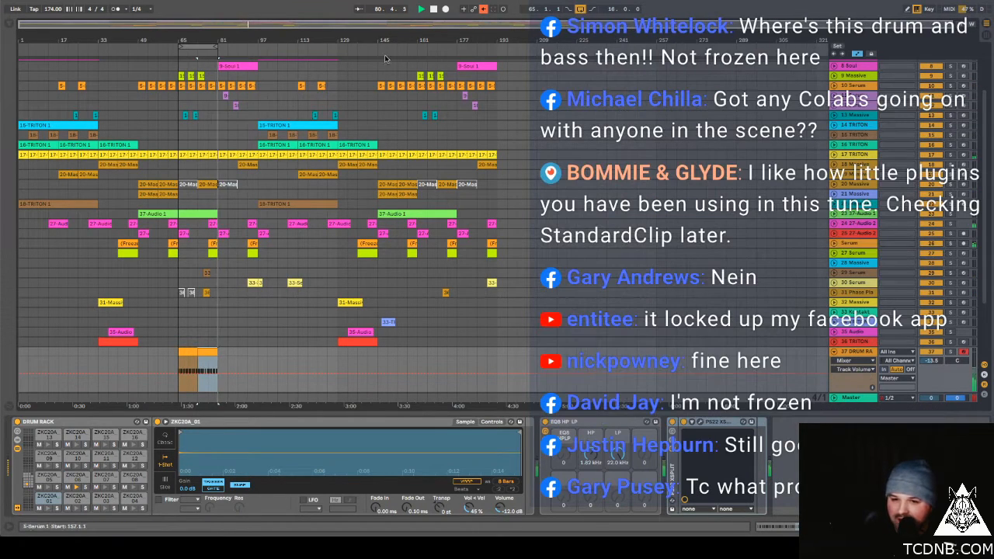
pyautogui.press('space')
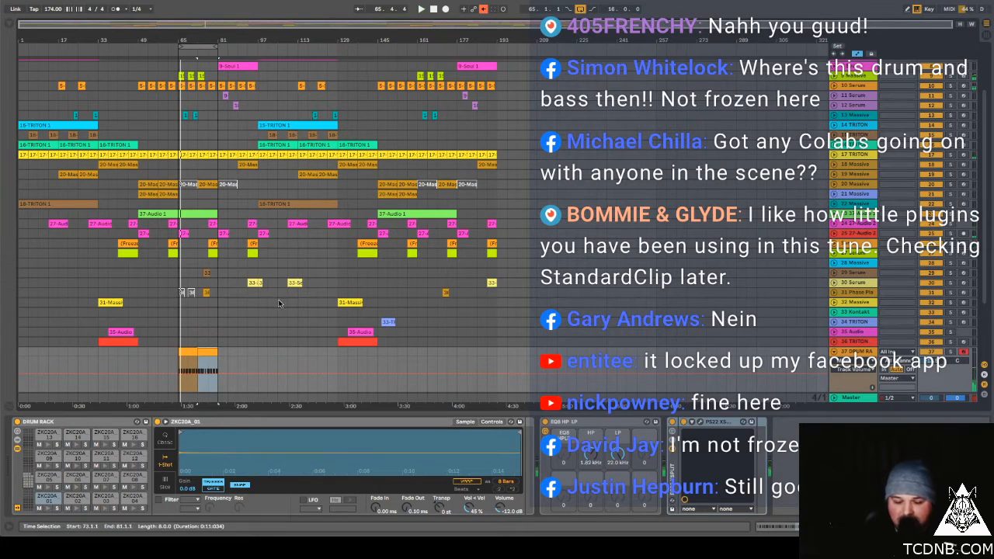
# Step: Copy the ride clips from bars 65 to 81 onto bars 81 to 97 of the Drum Rack track
pyautogui.click(187, 351)
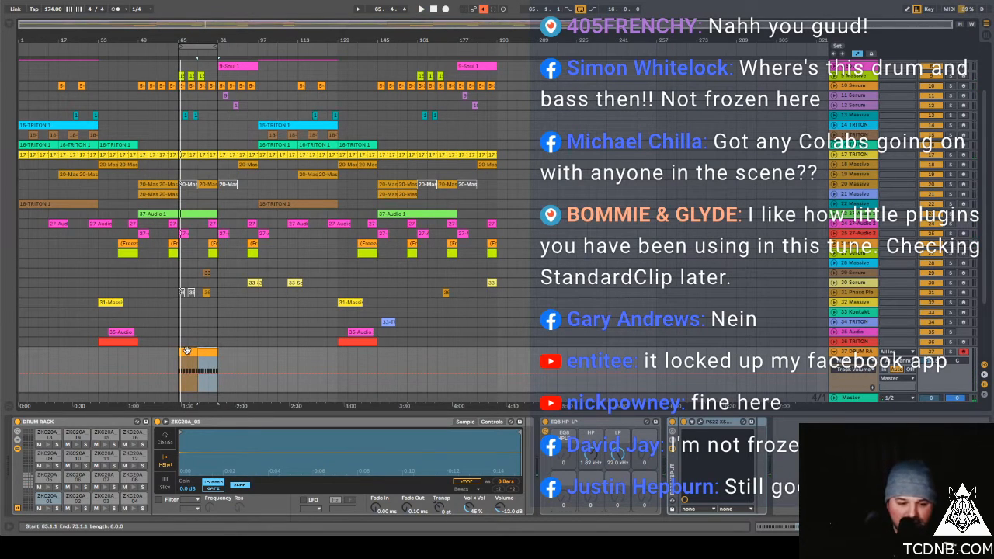
pyautogui.moveTo(186, 351); pyautogui.dragTo(233, 361)
pyautogui.click(233, 361)
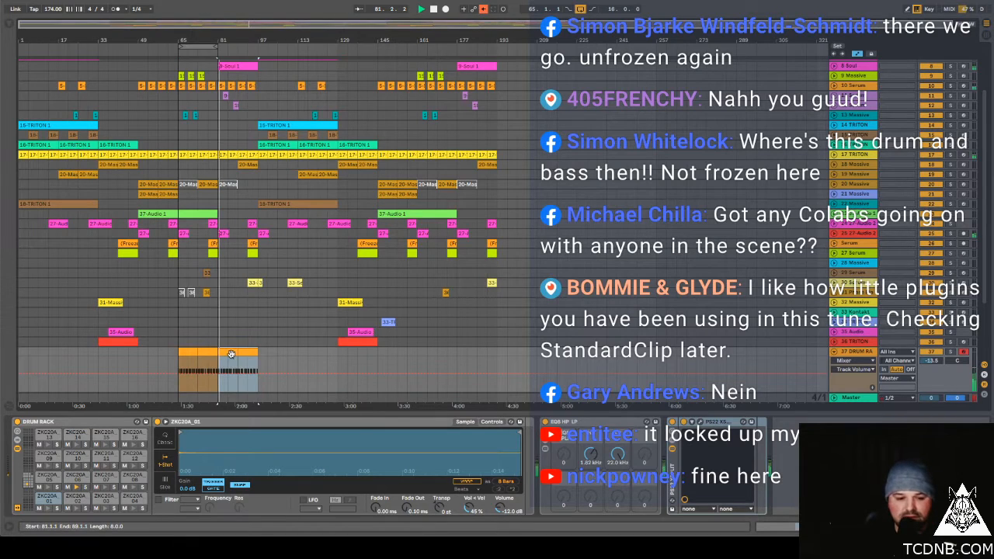
pyautogui.moveTo(256, 359); pyautogui.dragTo(221, 365)
pyautogui.click(246, 353)
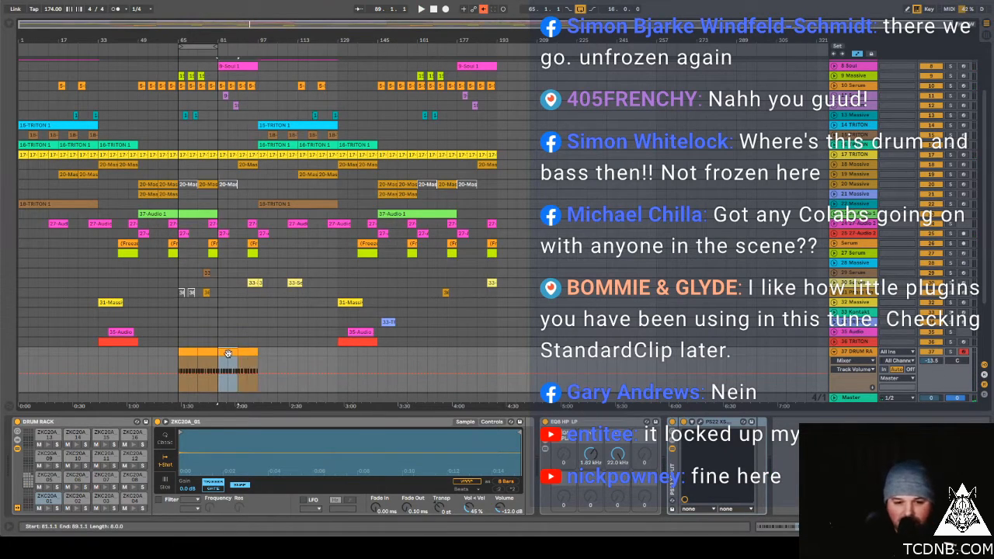
pyautogui.click(231, 354)
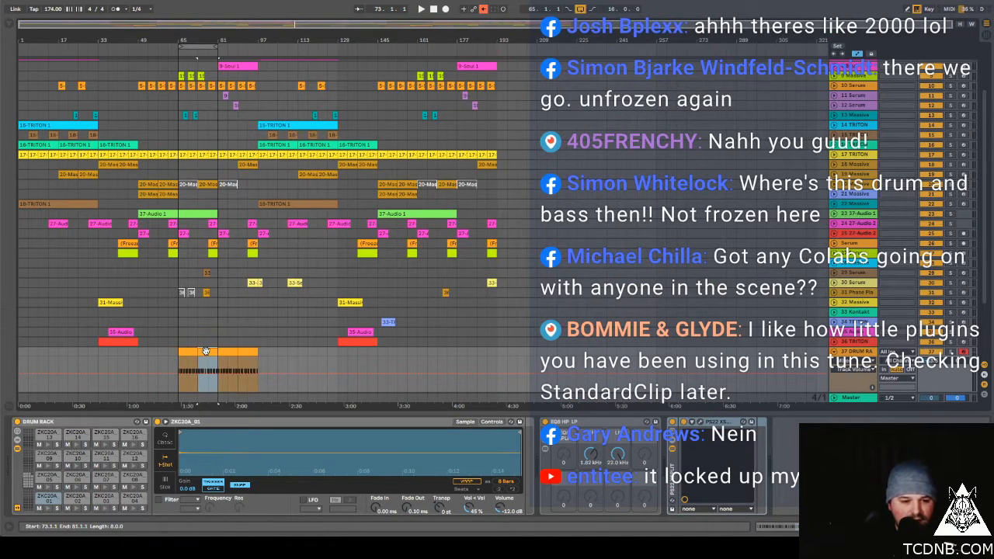
# Step: Transpose all notes of the ride clip at bars 73 to 81 up one semitone to ZKC20A_07
pyautogui.doubleClick(209, 353)
pyautogui.press('space')
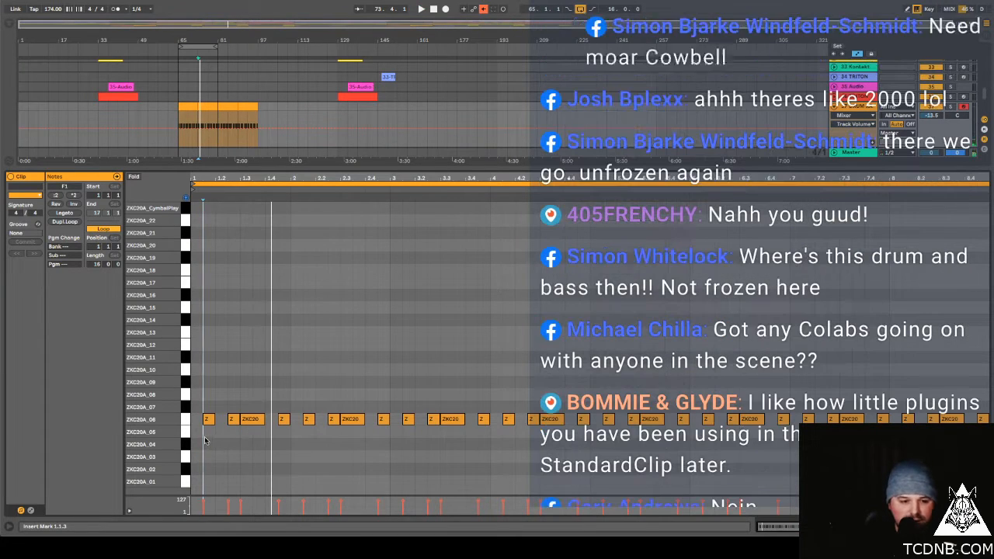
pyautogui.press('space')
pyautogui.press('Up')
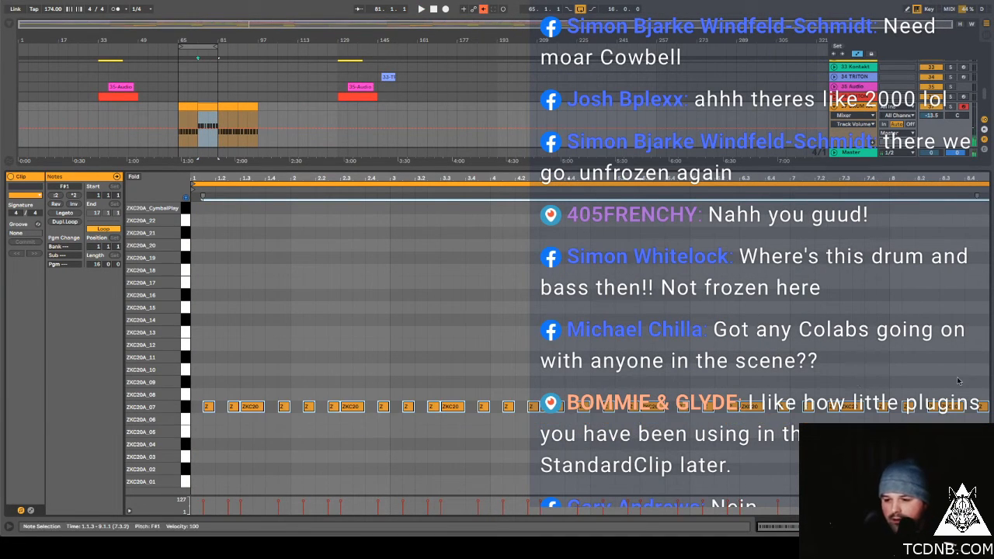
# Step: Switch the Drum Rack's ZKC20A_07 sampler to Classic mode, transpose it to -2 st and play the result in the mix
pyautogui.hotkey('shift', 'Tab')
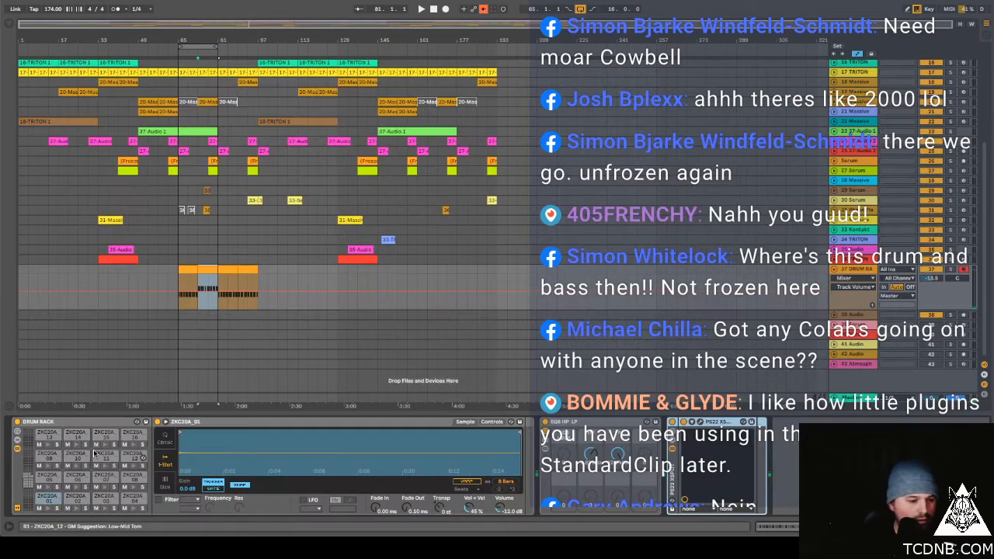
pyautogui.press('space')
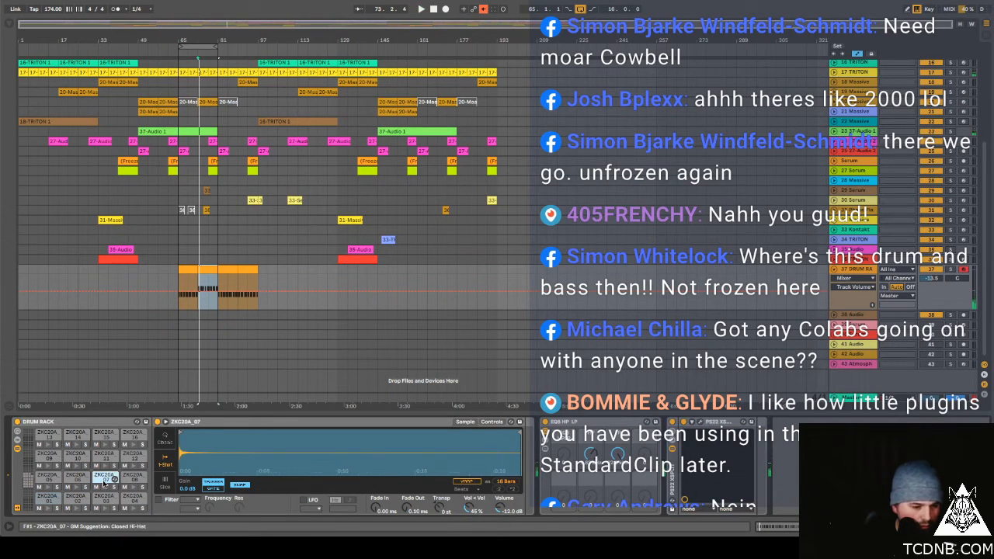
pyautogui.click(105, 479)
pyautogui.click(169, 441)
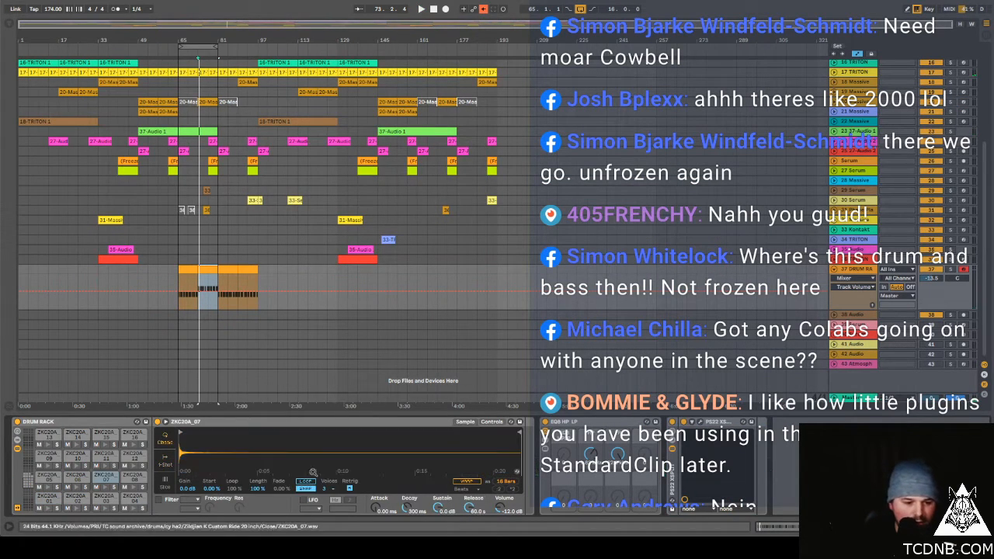
pyautogui.click(491, 423)
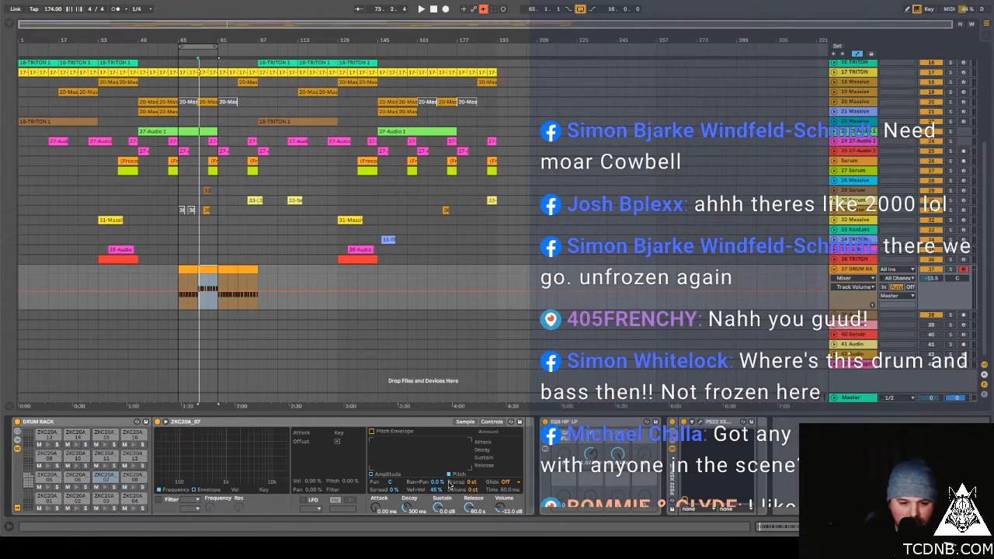
pyautogui.press('space')
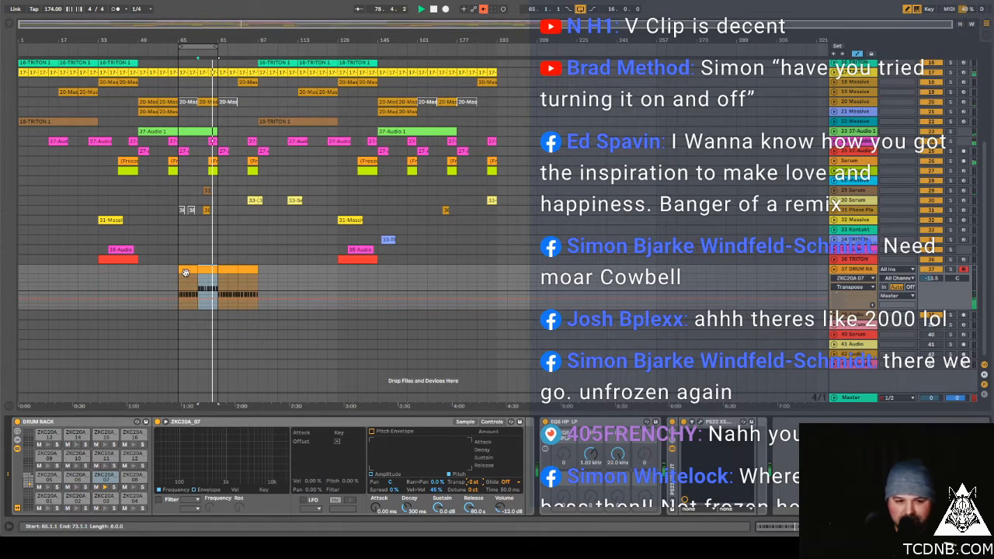
# Step: Compare the ride clips from bar 65 onward during playback and examine the notes of the clip at bars 73 to 81
pyautogui.click(224, 275)
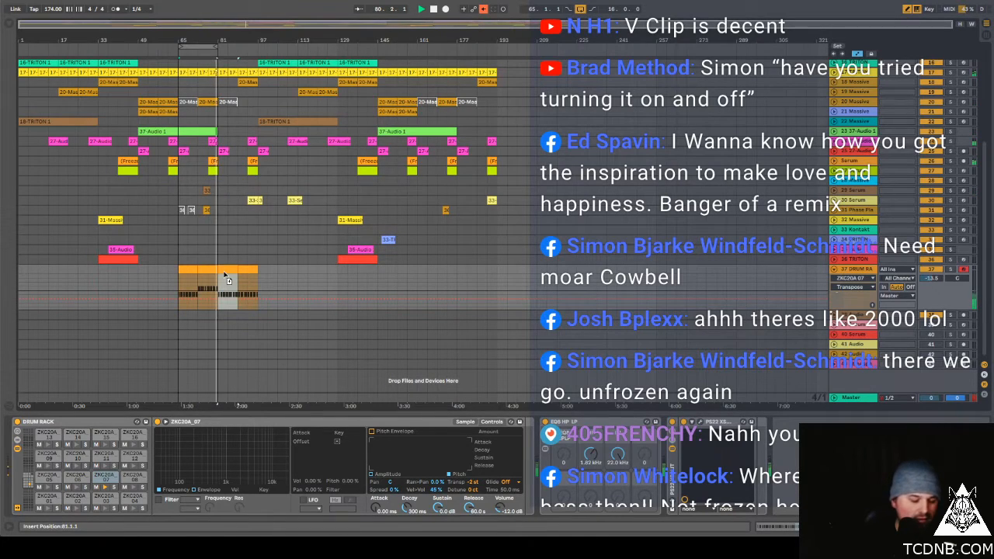
pyautogui.click(224, 277)
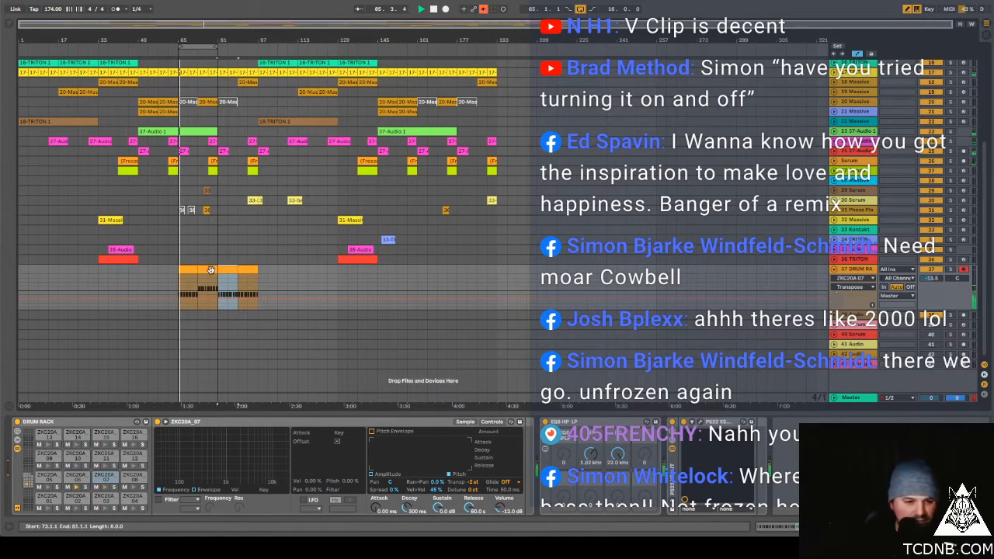
pyautogui.doubleClick(198, 275)
pyautogui.hotkey('shift', 'Tab')
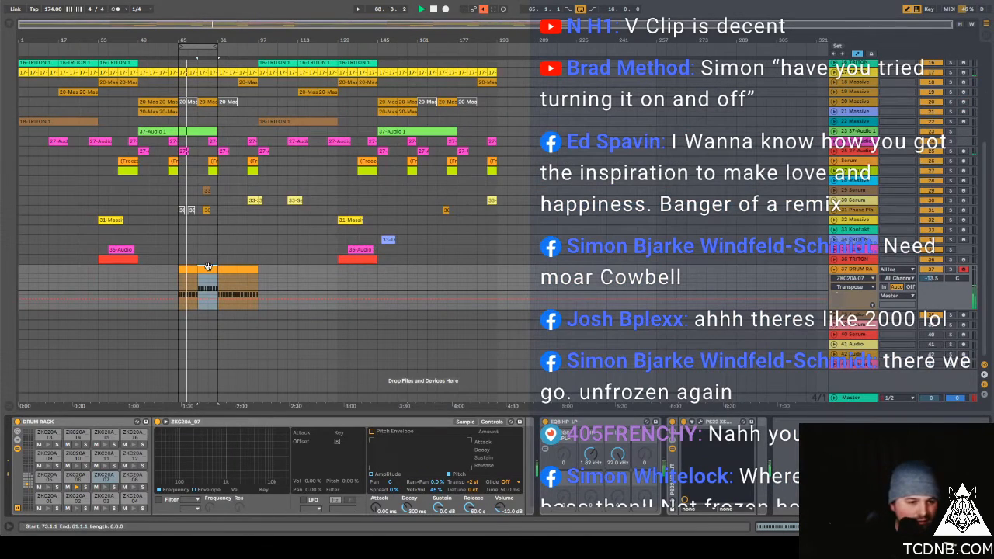
pyautogui.hotkey('shift', 'Tab')
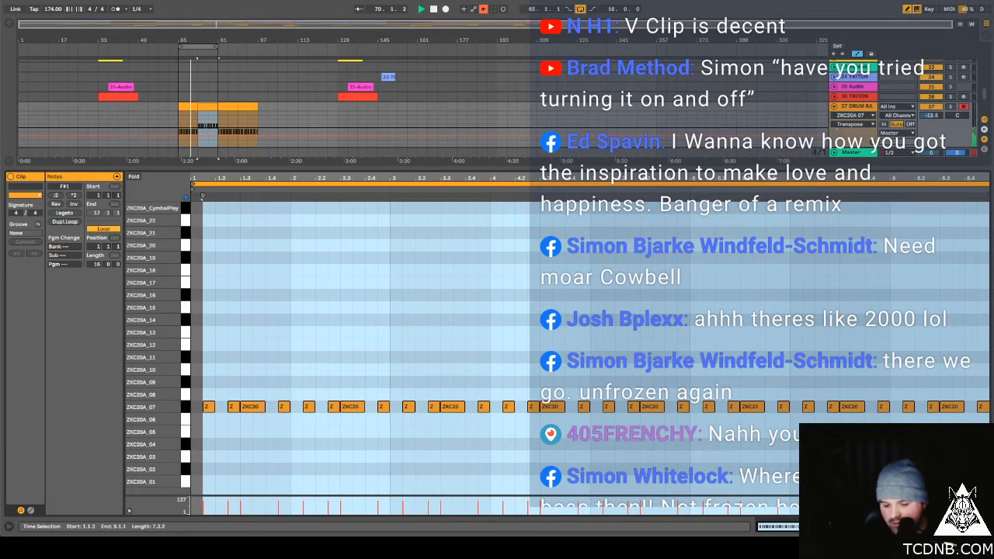
pyautogui.click(965, 233)
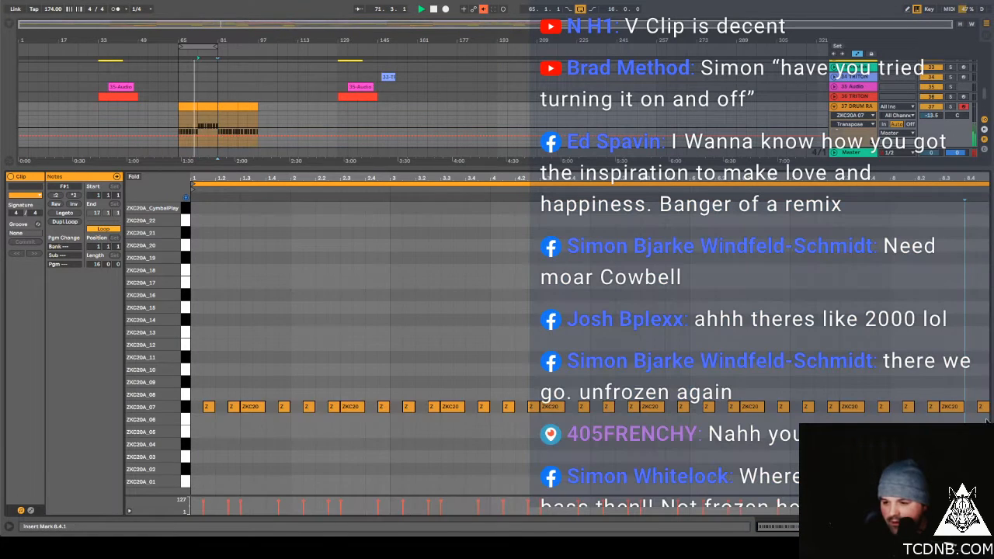
pyautogui.click(977, 233)
pyautogui.hotkey('ctrl', 'alt', 'l')
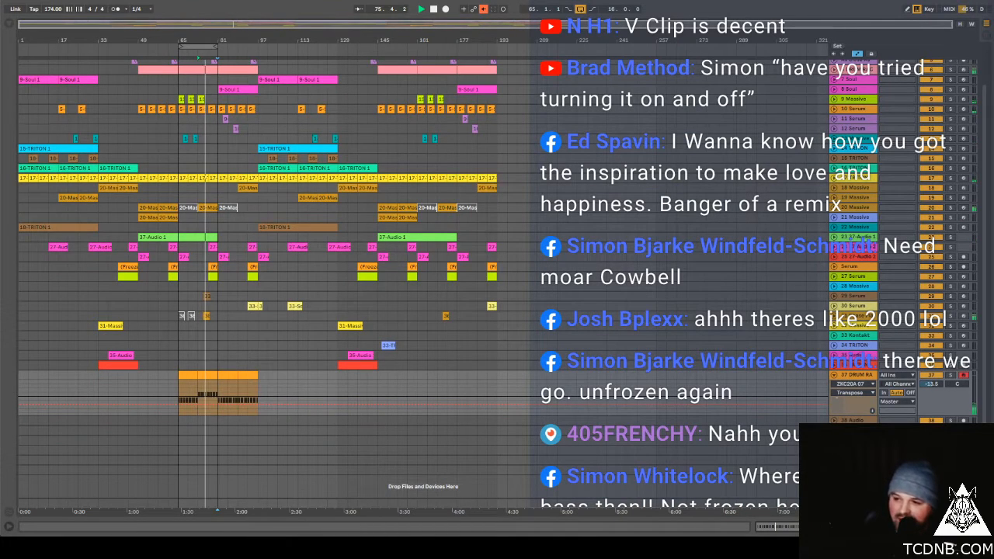
pyautogui.press('space')
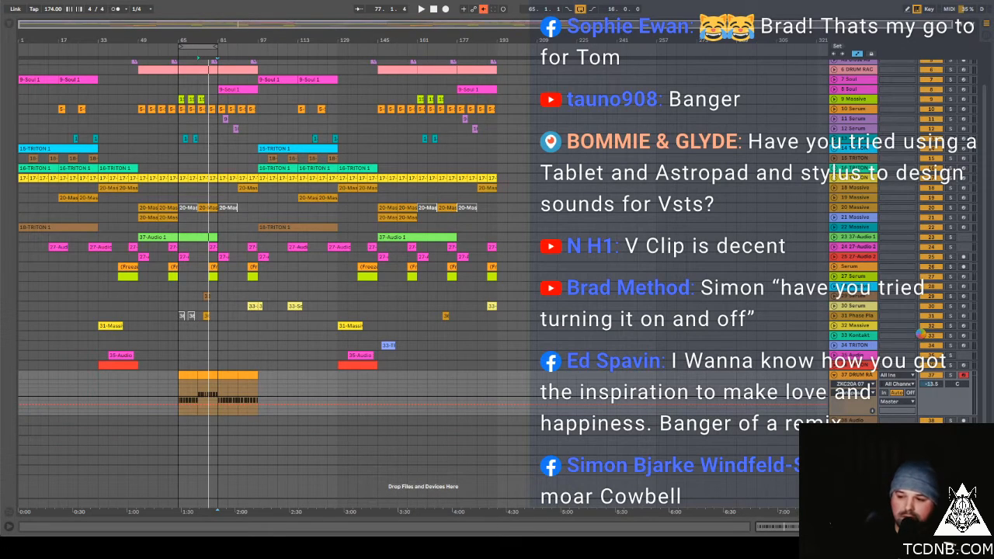
# Step: Show the V-Clip plug-in on the Drum Rack track, close its window and delete it
pyautogui.hotkey('ctrl', 'alt', 'l')
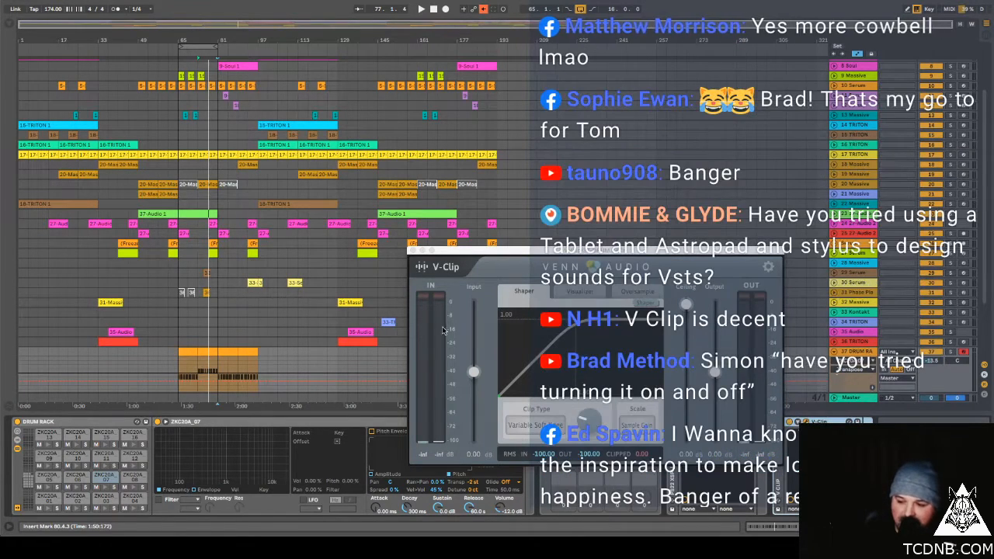
pyautogui.click(414, 250)
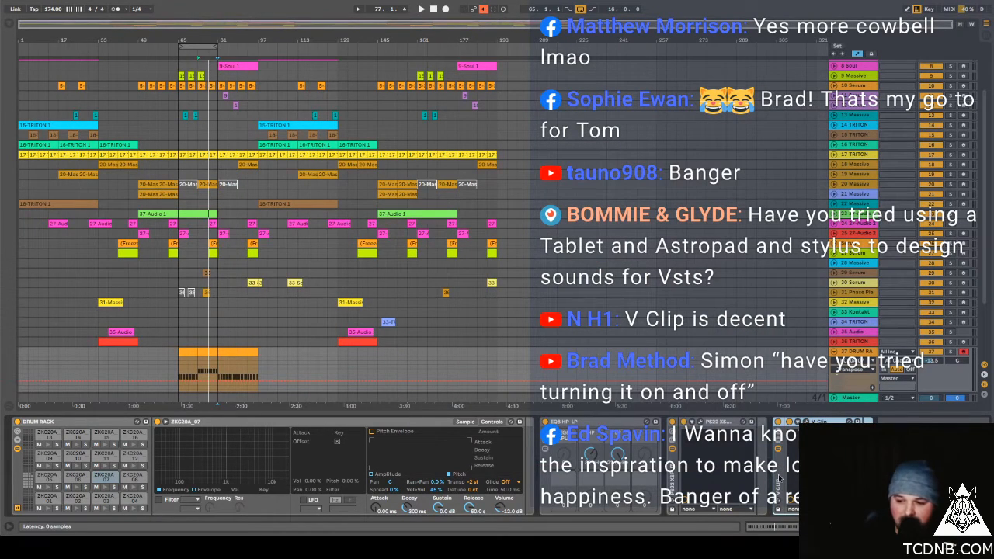
pyautogui.press('Delete')
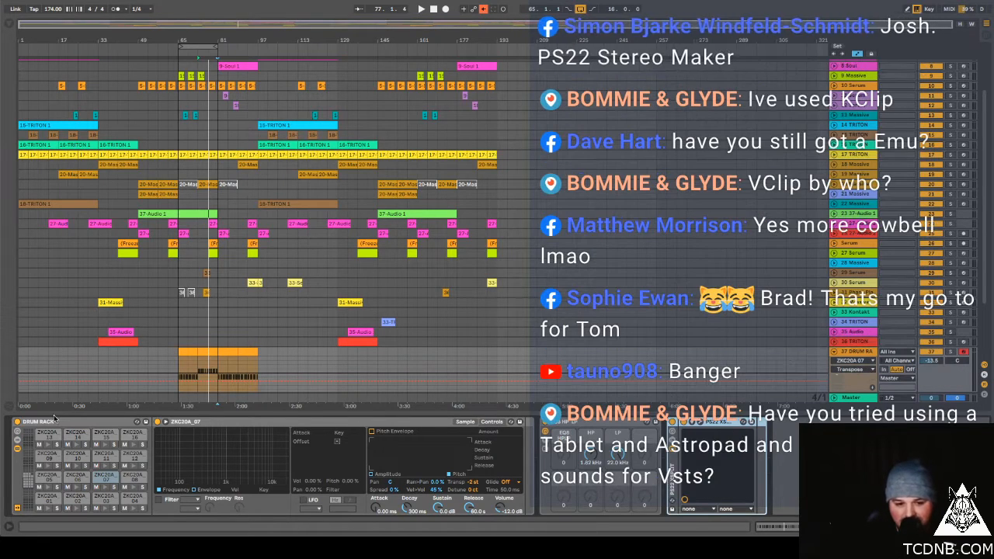
# Step: Copy the ride clip from bars 73 to 81 onto bars 89 to 97 and lower the Drum Rack track's volume to -16.8 dB
pyautogui.moveTo(236, 355); pyautogui.dragTo(214, 358)
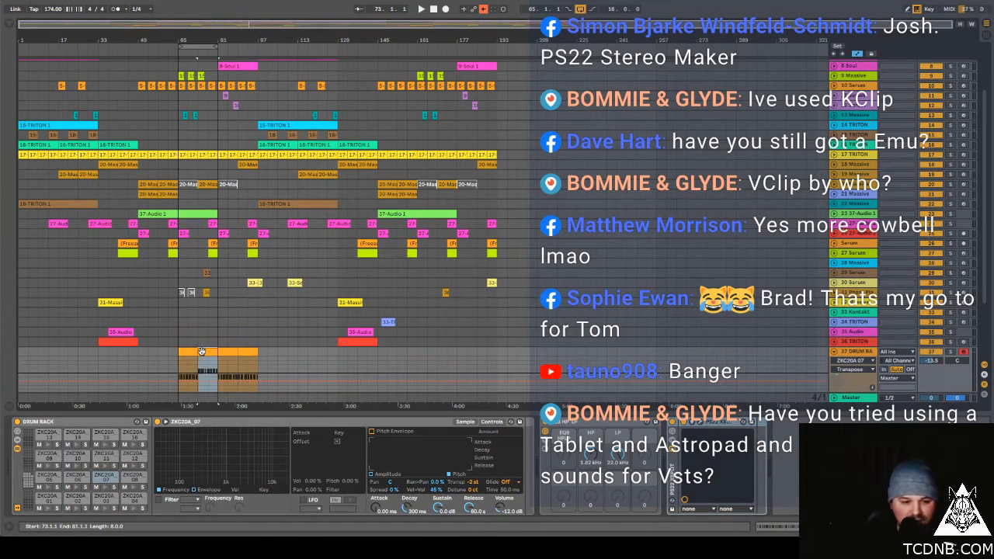
pyautogui.hotkey('ctrl', 'd')
pyautogui.press('space')
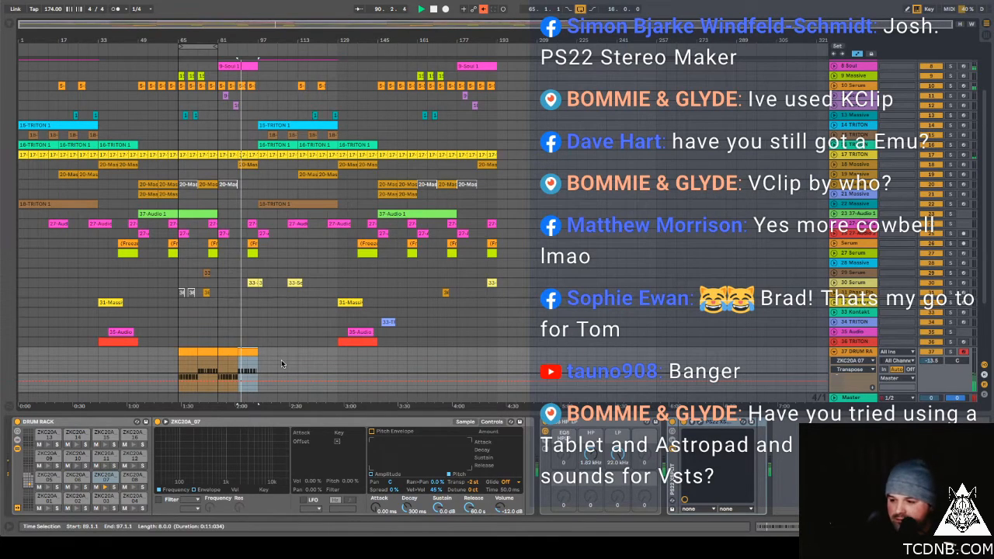
pyautogui.moveTo(929, 361); pyautogui.dragTo(929, 374)
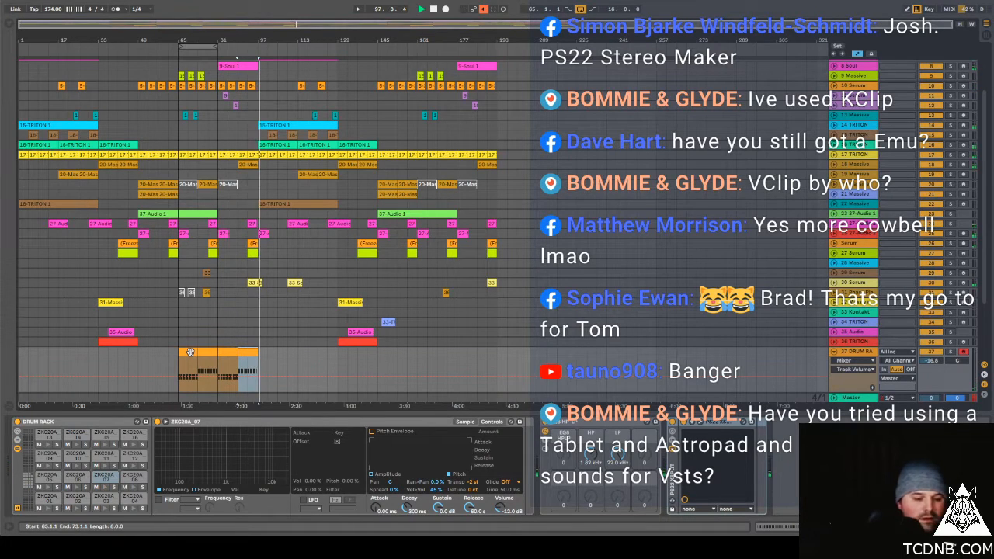
# Step: Copy the four ride clips from bars 65 to 97 onto bars 161 to 193 and fold the Drum Rack track
pyautogui.moveTo(190, 352); pyautogui.dragTo(427, 371)
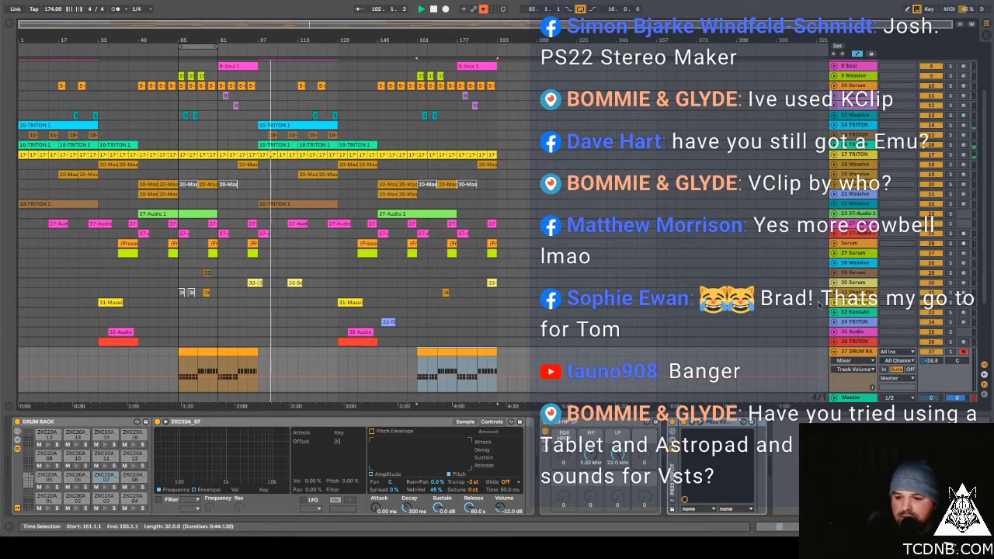
pyautogui.scroll(-3, 674, 257)
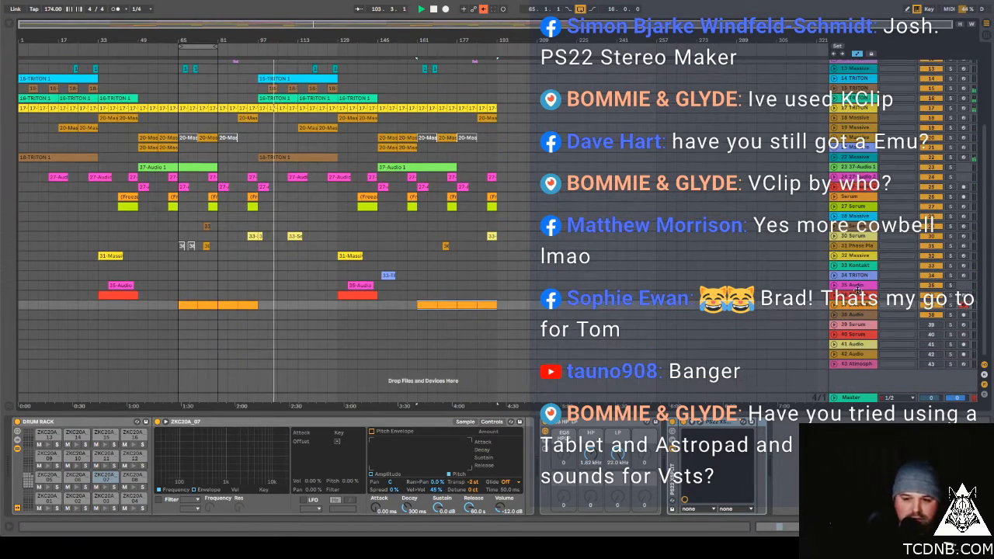
pyautogui.click(862, 305)
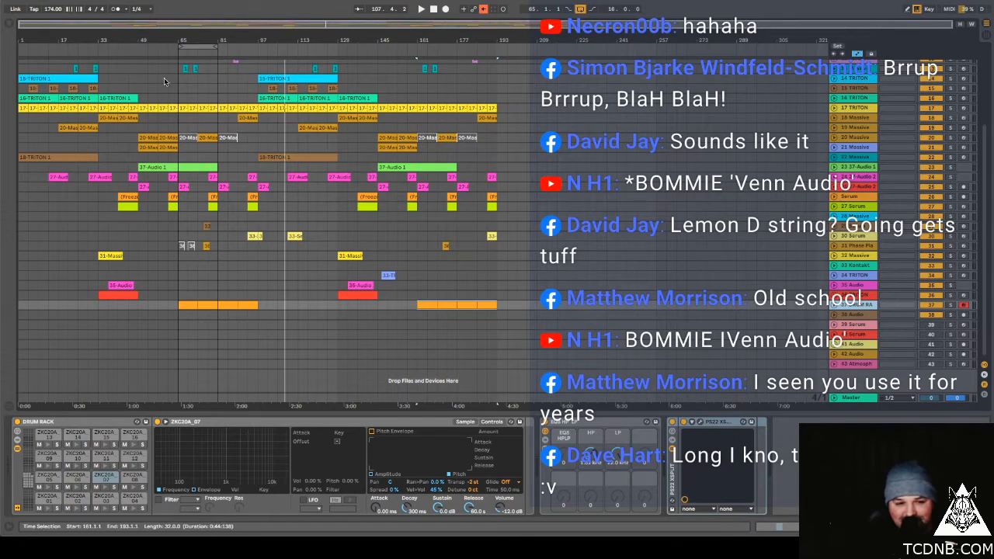
# Step: Play the arrangement from bar 65, extend the loop to cover bars 65 to 193 and unfold the Drum Rack track
pyautogui.click(188, 302)
pyautogui.press('space')
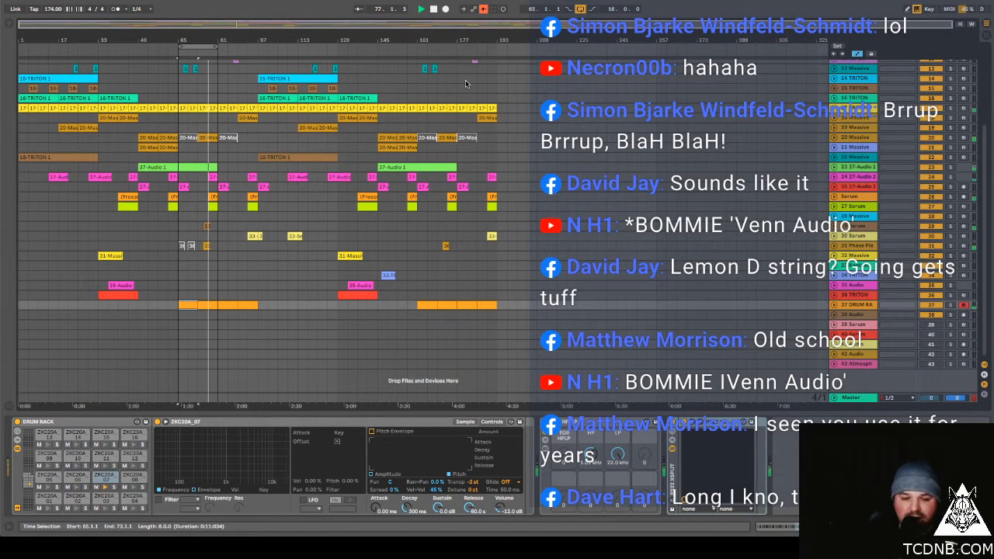
pyautogui.moveTo(214, 49); pyautogui.dragTo(496, 58)
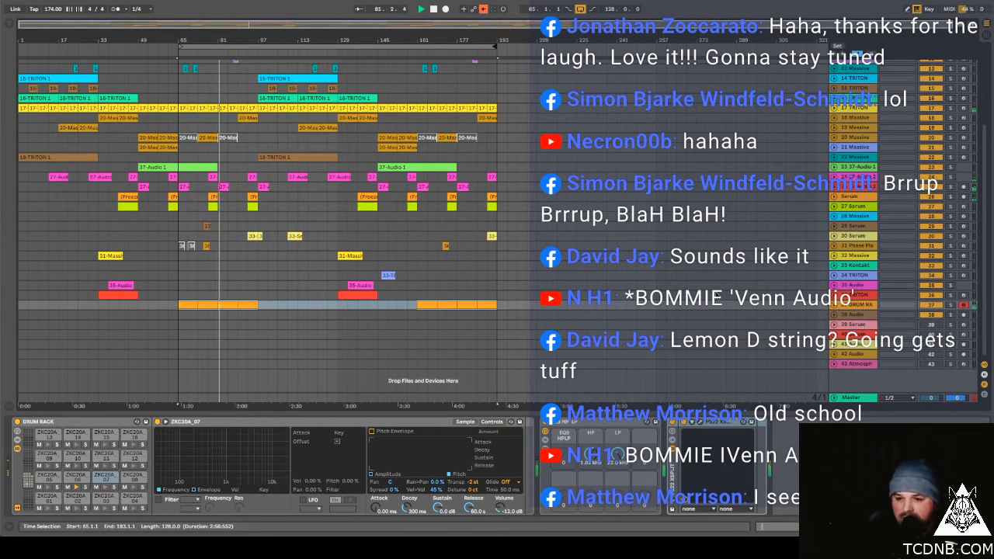
pyautogui.click(836, 308)
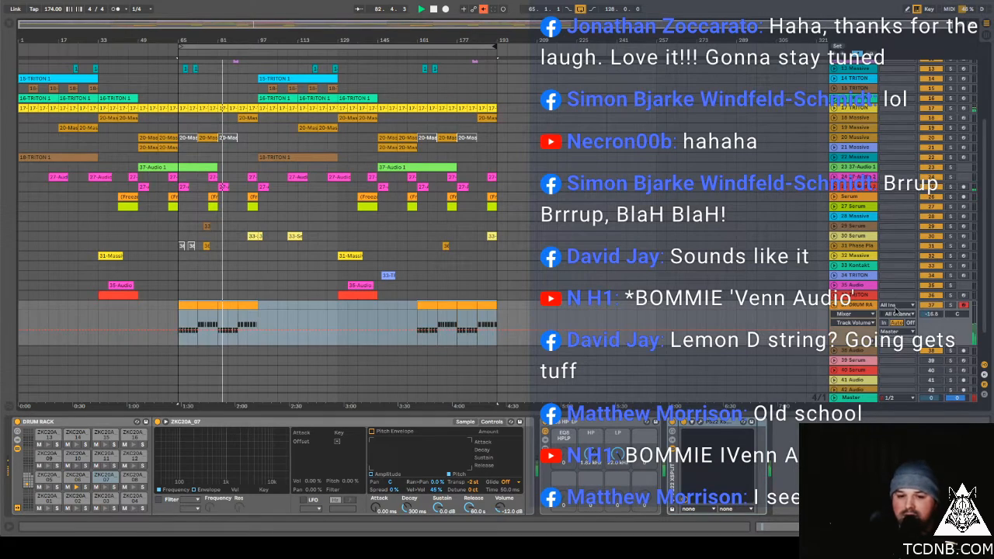
# Step: Select the ride clip at bars 81 to 89 and move the ZKC20A_07 sample's start point to its first transient
pyautogui.click(228, 307)
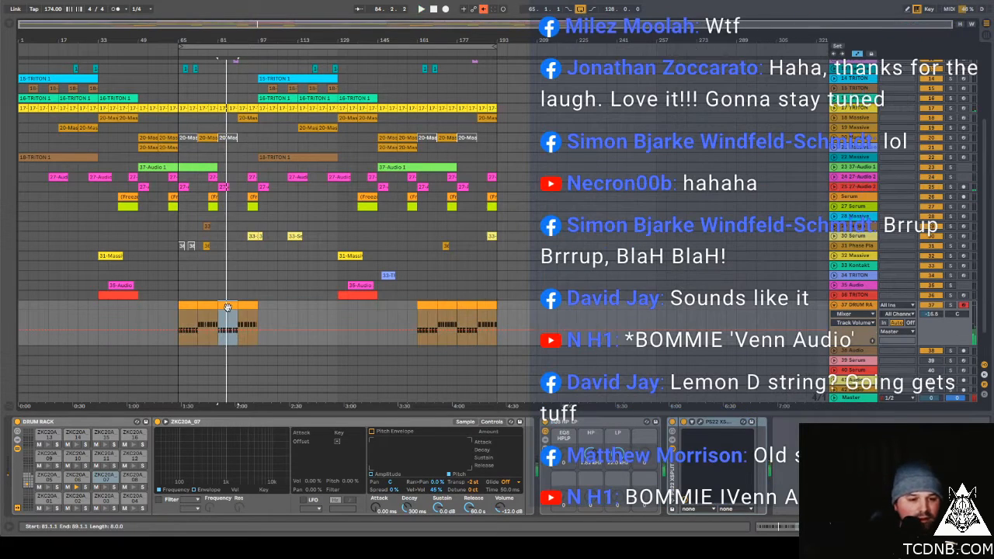
pyautogui.click(115, 481)
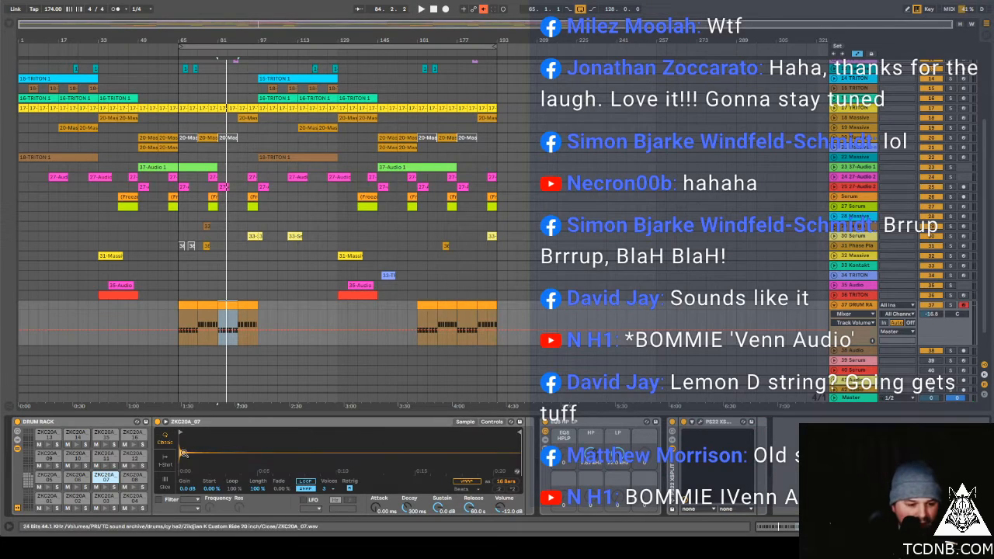
pyautogui.moveTo(293, 453); pyautogui.dragTo(294, 499)
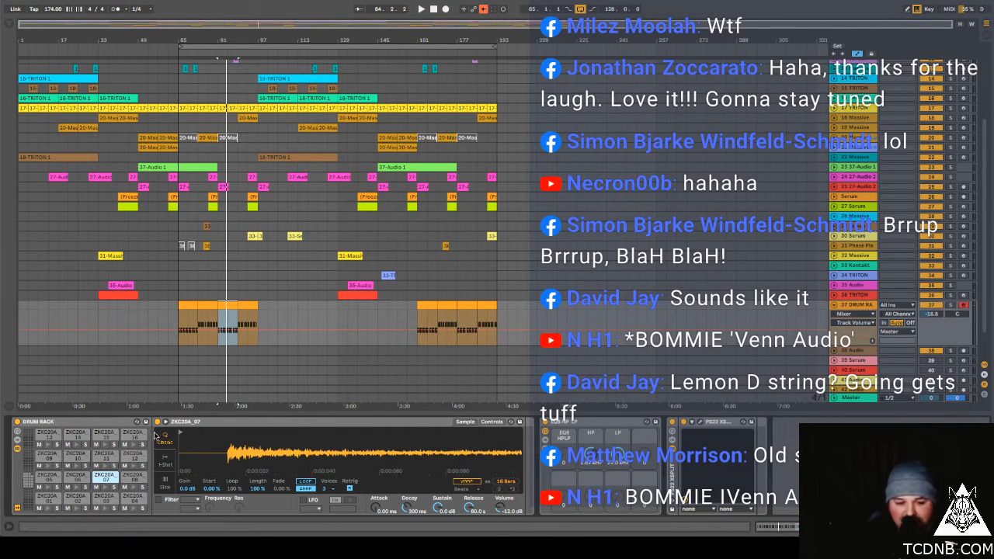
pyautogui.moveTo(228, 433)
pyautogui.mouseDown()
pyautogui.moveTo(237, 433)
pyautogui.moveTo(220, 474)
pyautogui.moveTo(216, 453)
pyautogui.moveTo(287, 432)
pyautogui.mouseUp()
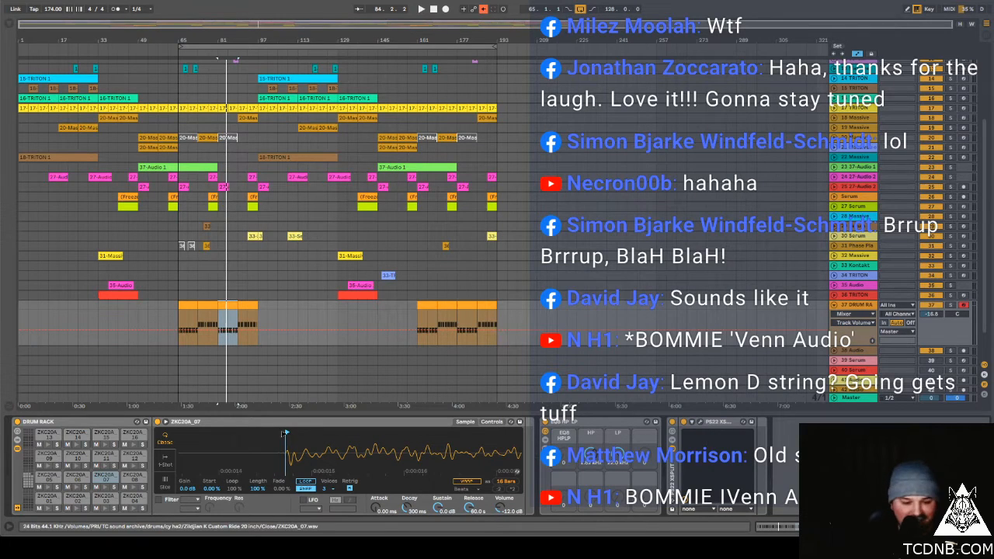
# Step: Move the ZKC20A_06 sample's start point to its first transient and play the ride pattern in the mix
pyautogui.click(74, 480)
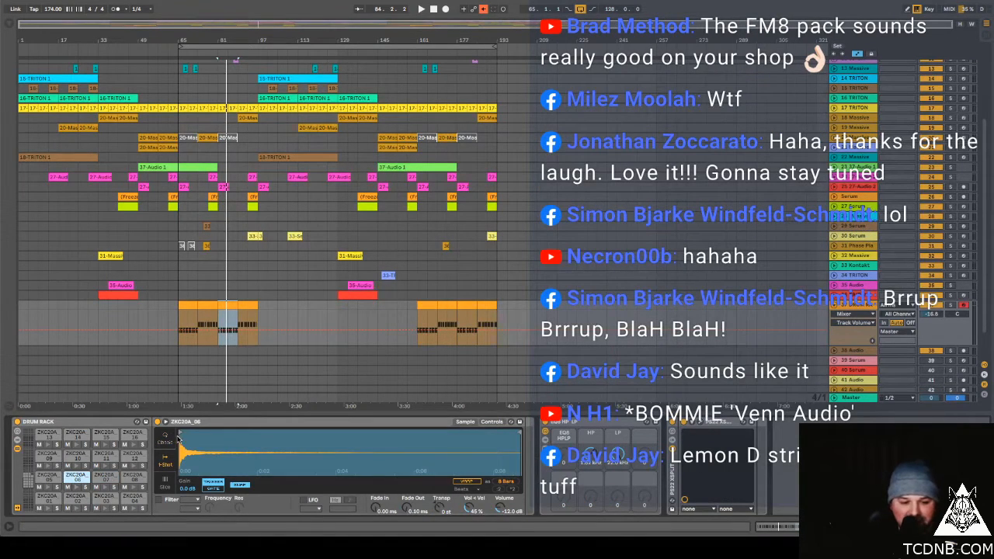
pyautogui.moveTo(181, 448)
pyautogui.mouseDown()
pyautogui.moveTo(180, 482)
pyautogui.moveTo(180, 450)
pyautogui.moveTo(358, 428)
pyautogui.mouseUp()
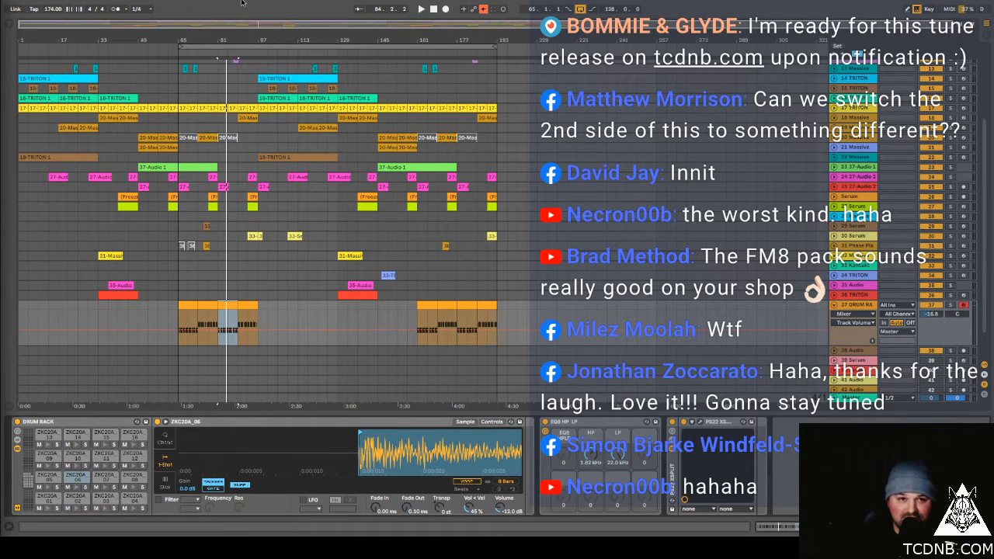
pyautogui.press('space')
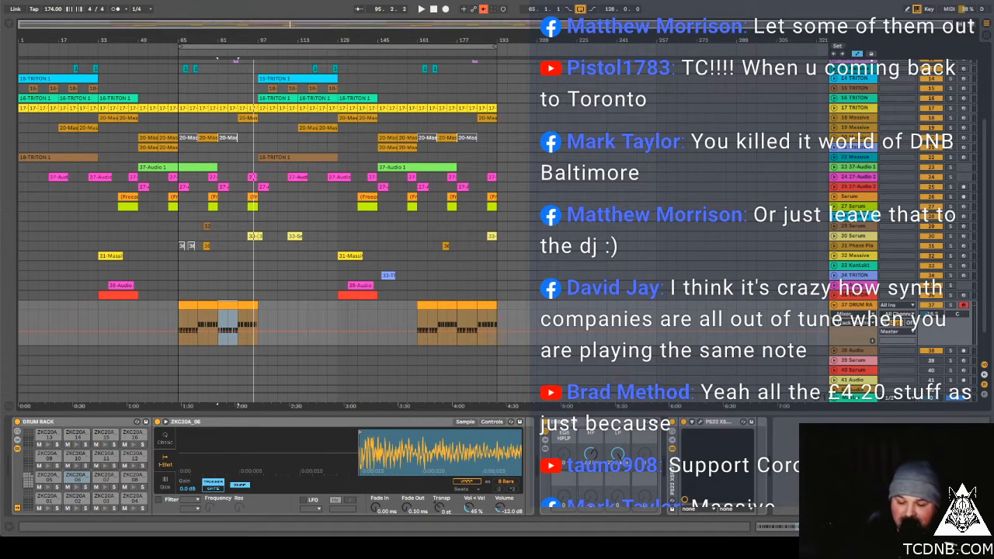
# Step: Extend the loop to span the whole arrangement from bar 1 to bar 197 and play the build-up before the first drop
pyautogui.click(226, 48)
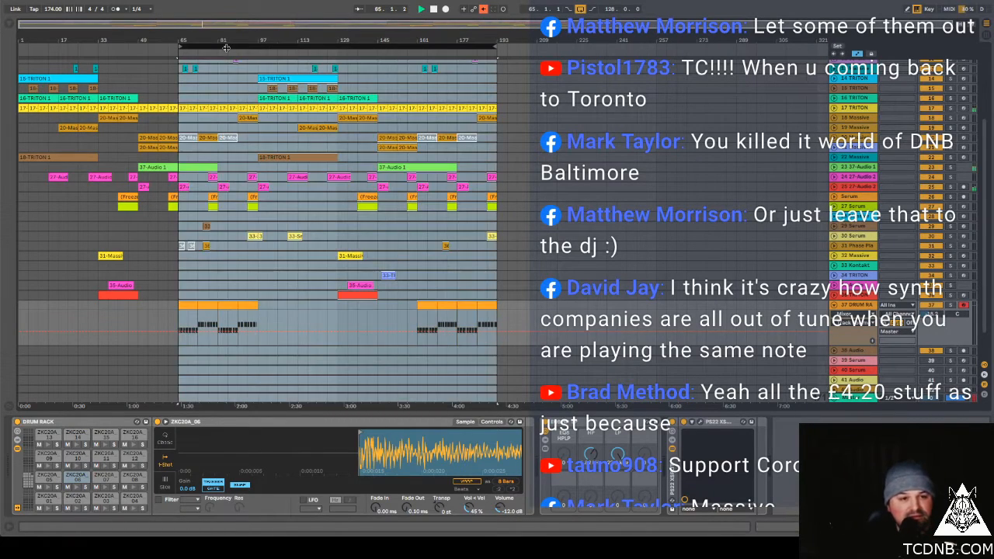
pyautogui.click(180, 46)
pyautogui.moveTo(180, 46); pyautogui.dragTo(19, 46)
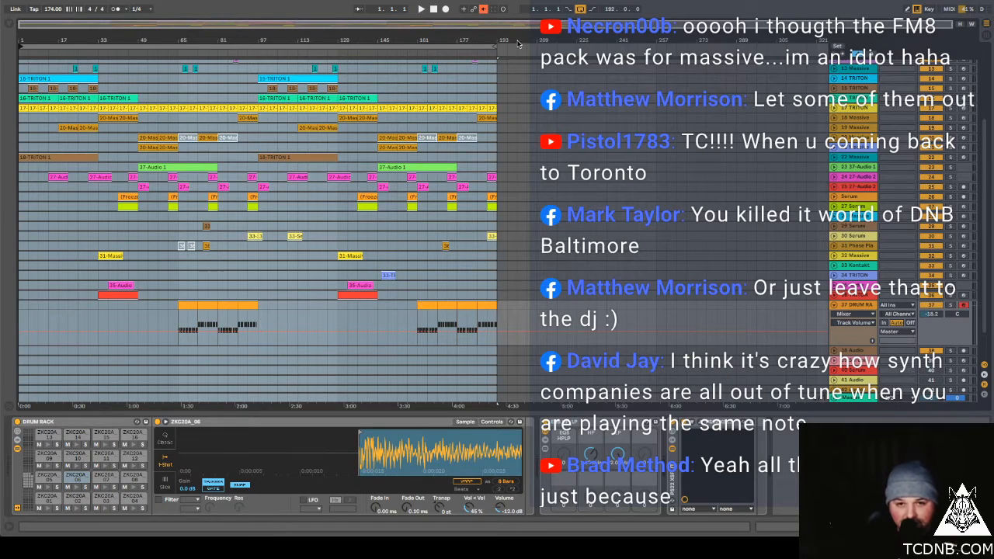
pyautogui.moveTo(494, 47); pyautogui.dragTo(507, 46)
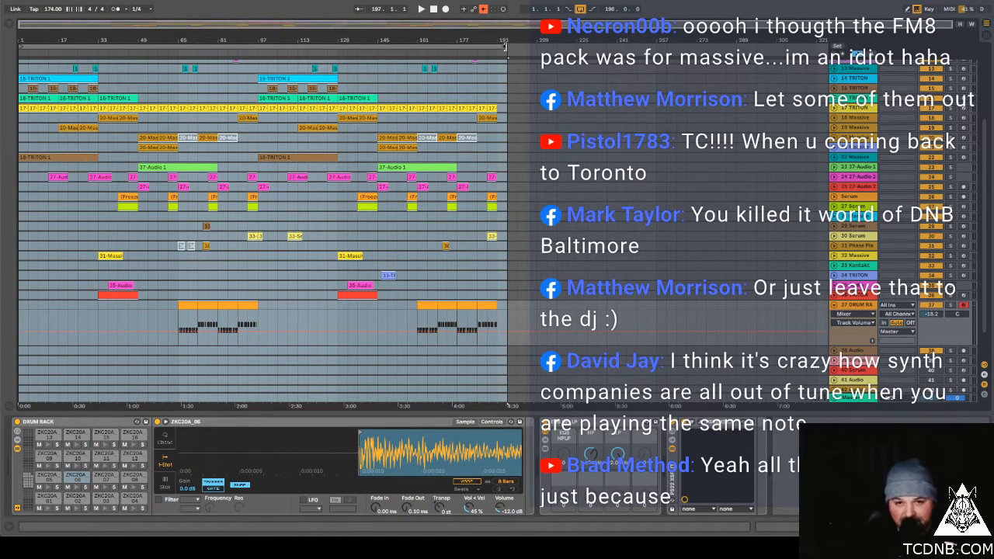
pyautogui.click(129, 54)
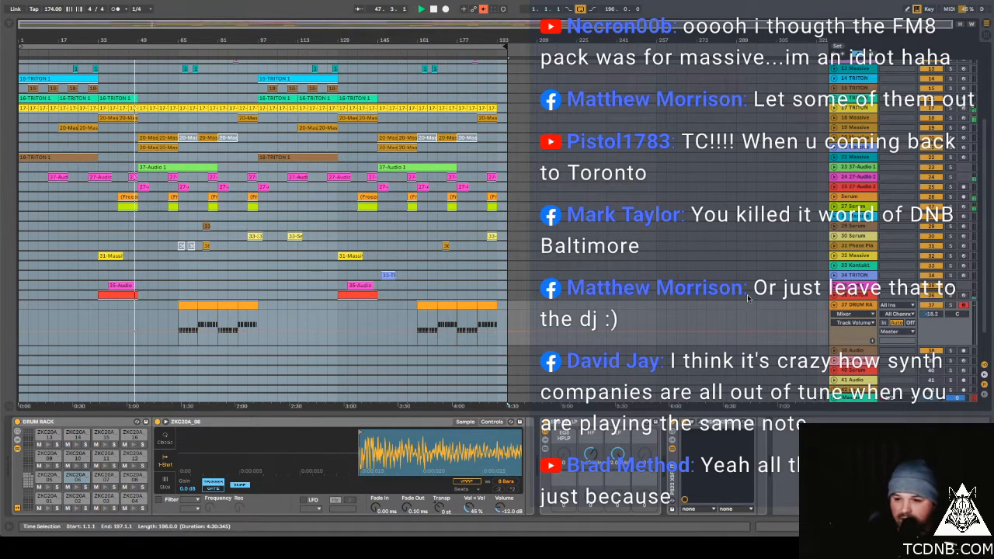
# Step: Fold the ride Drum Rack track, stop playback and insert a new MIDI track below it with an empty Drum Rack
pyautogui.click(833, 305)
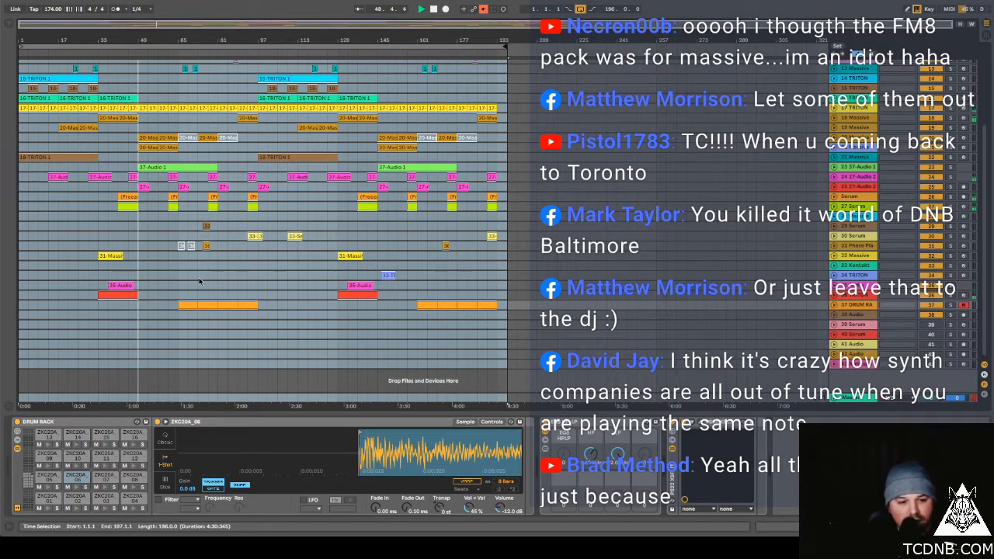
pyautogui.click(854, 306)
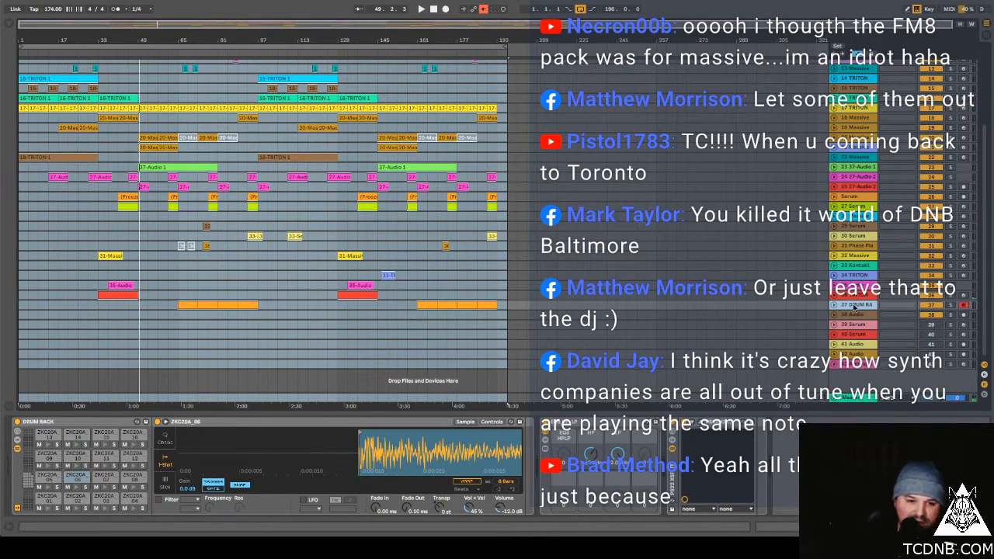
pyautogui.moveTo(77, 528)
pyautogui.press('super+shift+t')
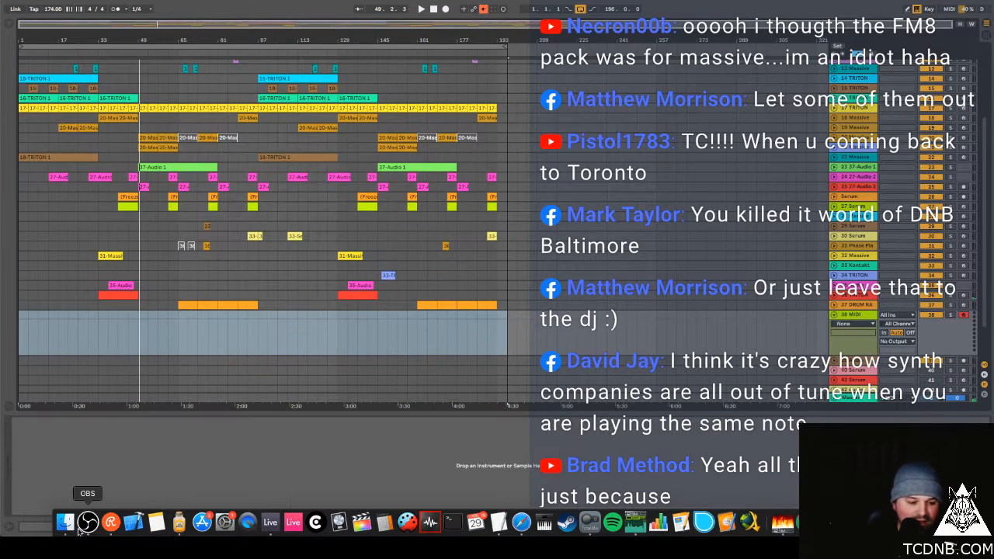
pyautogui.press('super+v')
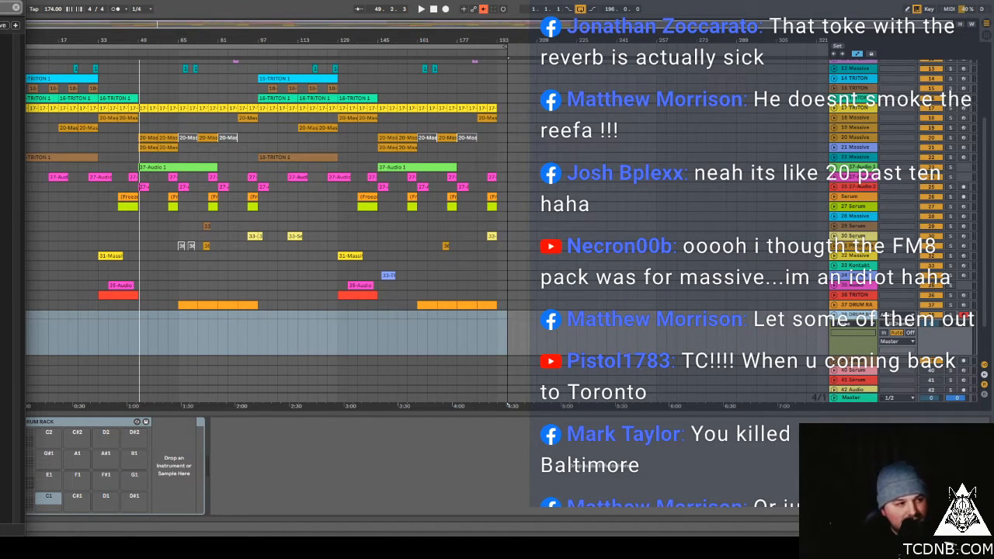
# Step: Preview cowbell samples such as 02 Cow Bell.wav in Finder and load cb3.wav onto the new Drum Rack's C1 pad
pyautogui.press('space')
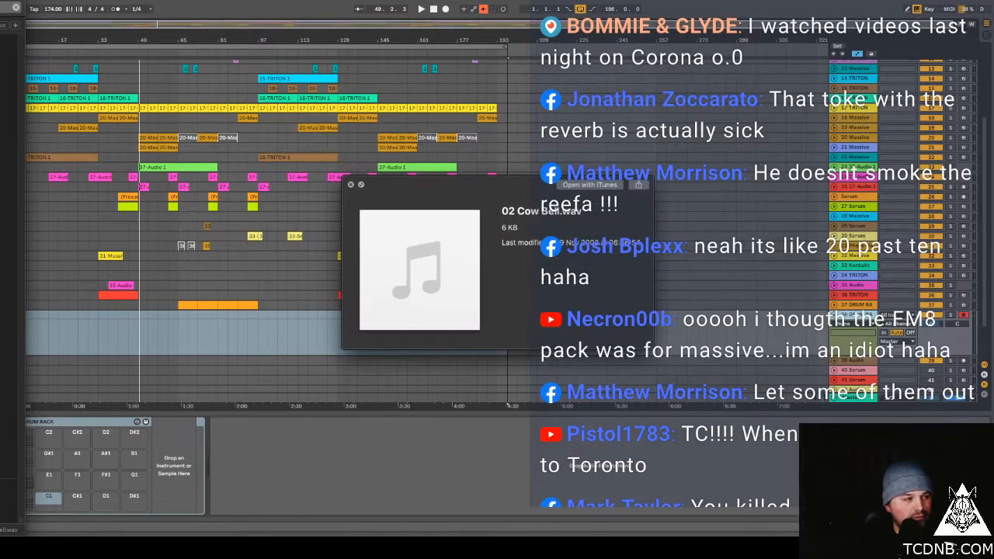
pyautogui.press('space')
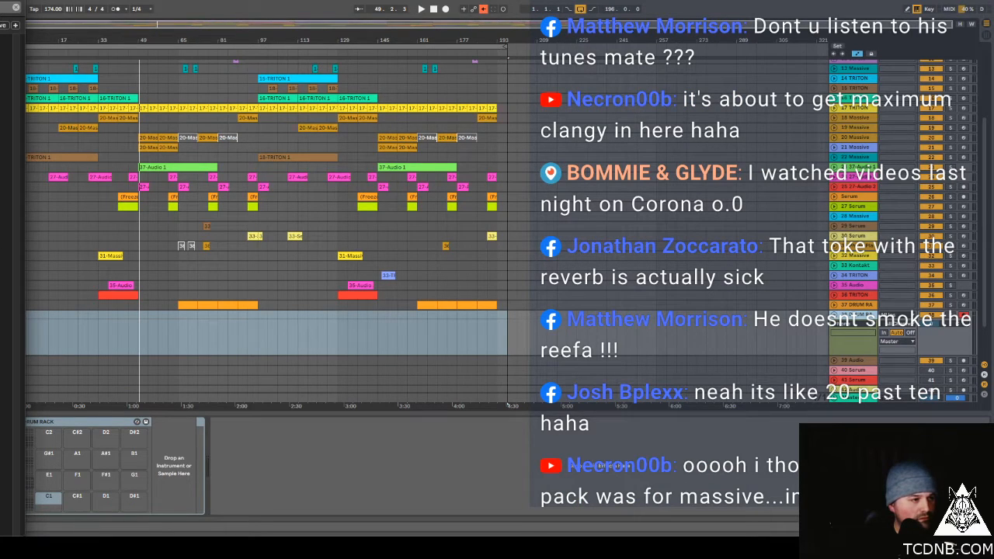
pyautogui.press('space')
pyautogui.press('space')
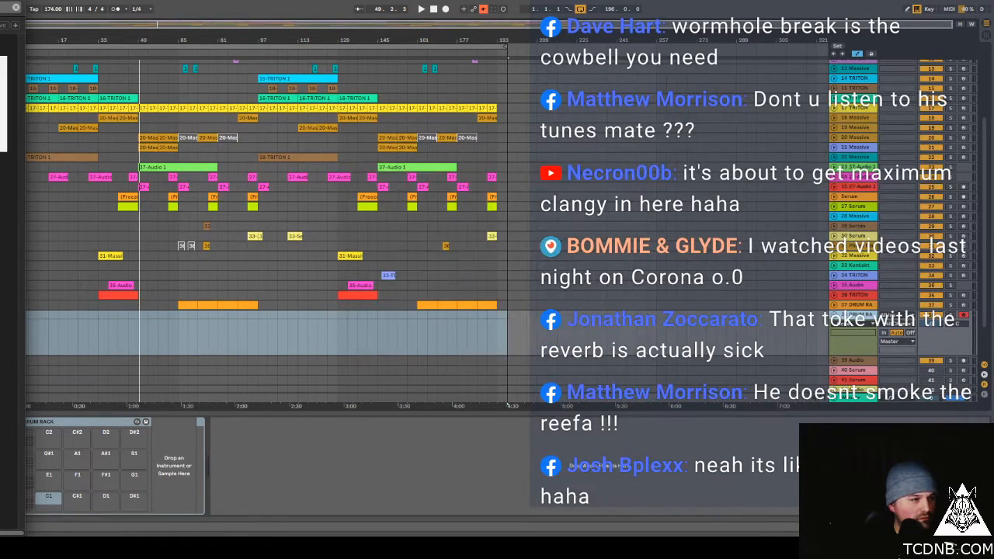
pyautogui.press('space')
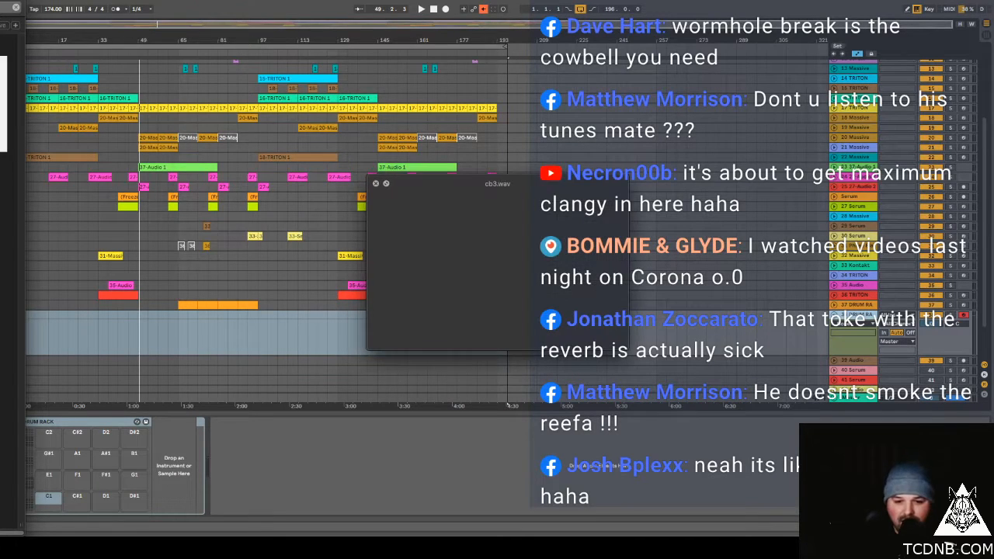
pyautogui.press('space')
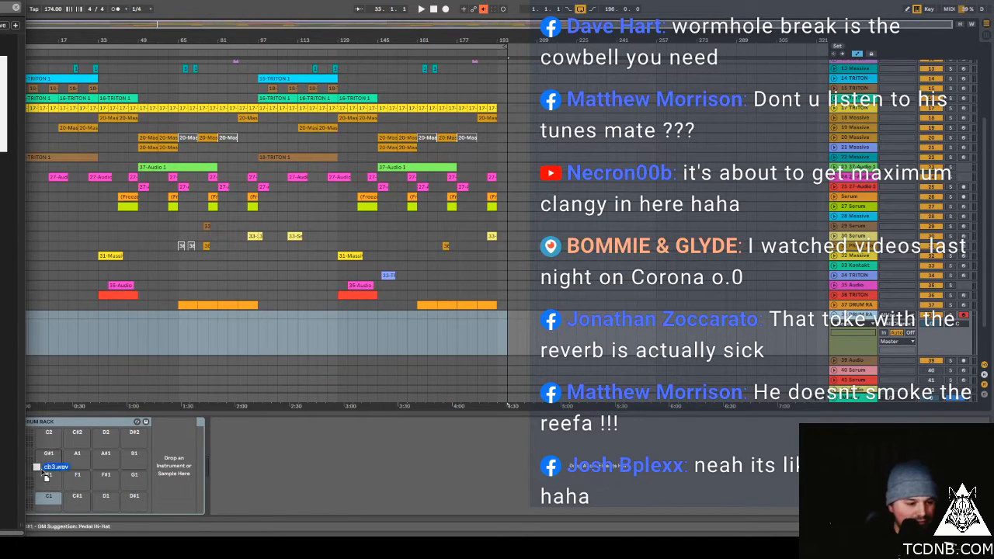
pyautogui.click(50, 501)
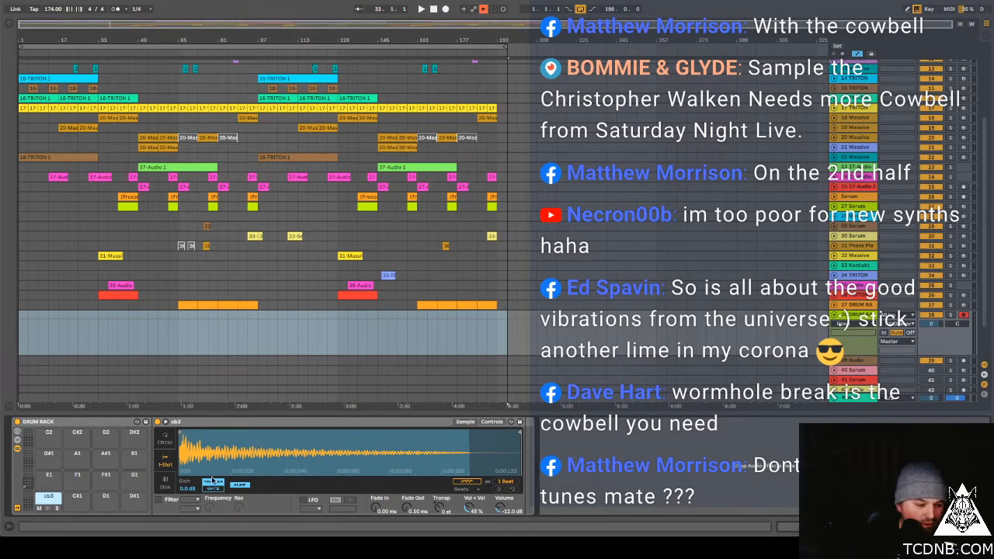
# Step: Create an empty MIDI clip on the cowbell track from bar 65 to bar 73
pyautogui.click(179, 319)
pyautogui.moveTo(179, 319); pyautogui.dragTo(201, 319)
pyautogui.hotkey('ctrl', 'shift', 'm')
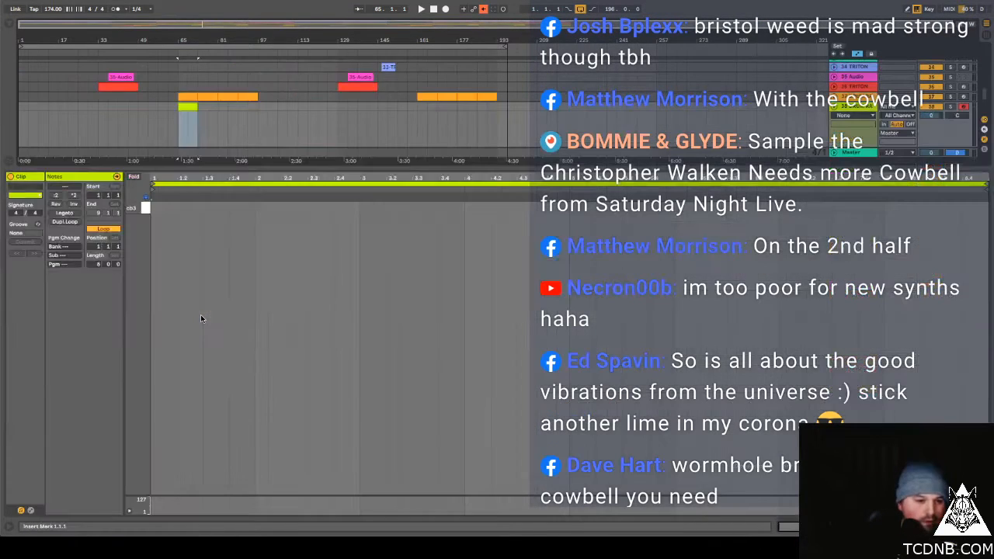
# Step: Draw cb3 notes at positions 1.1, 1.3 and 2.1 in the clip and play the pattern
pyautogui.press('b')
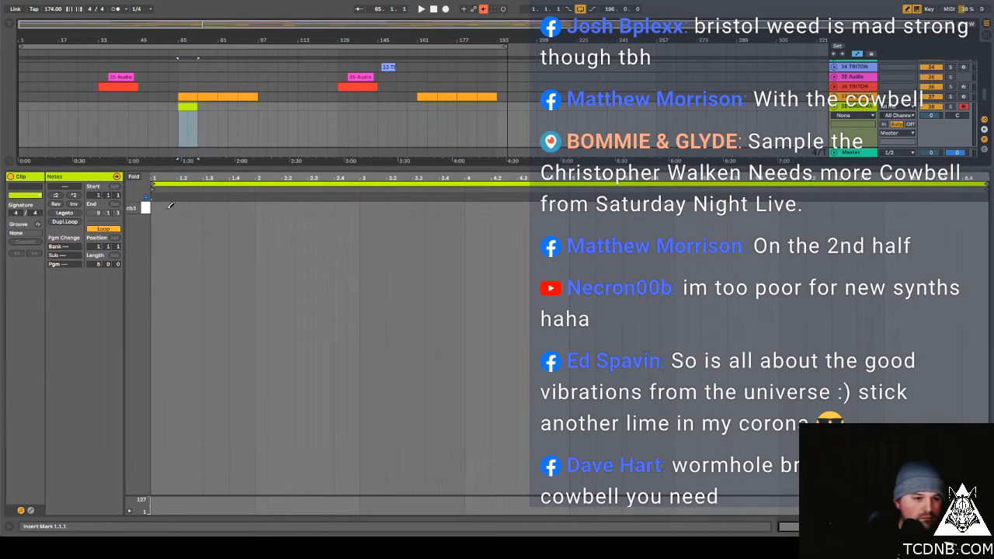
pyautogui.click(157, 206)
pyautogui.click(185, 207)
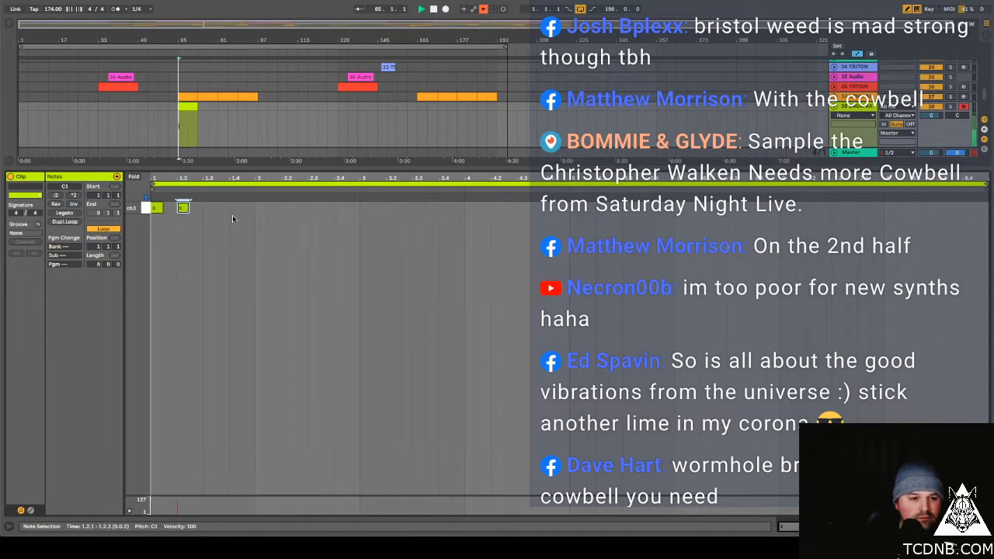
pyautogui.click(209, 206)
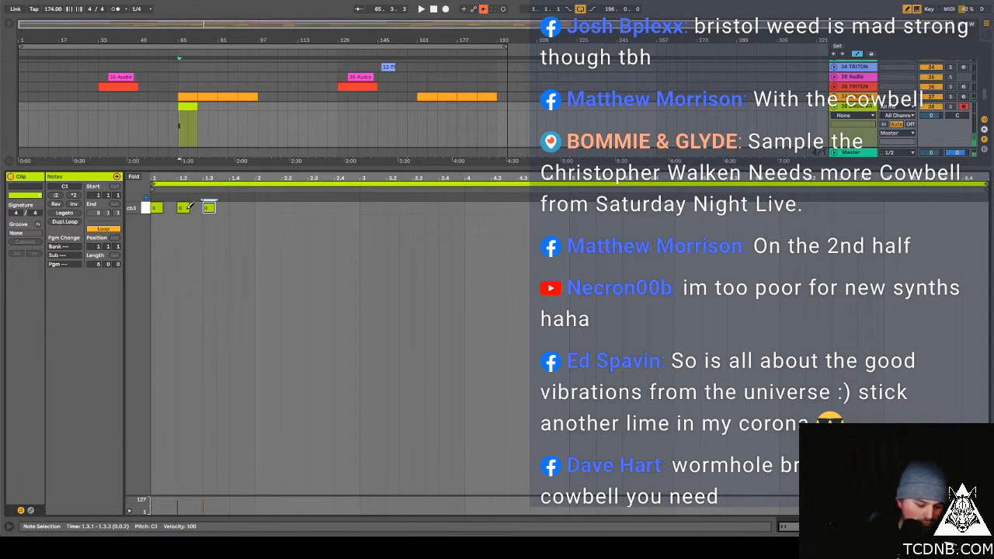
pyautogui.click(184, 208)
pyautogui.click(261, 207)
pyautogui.press('space')
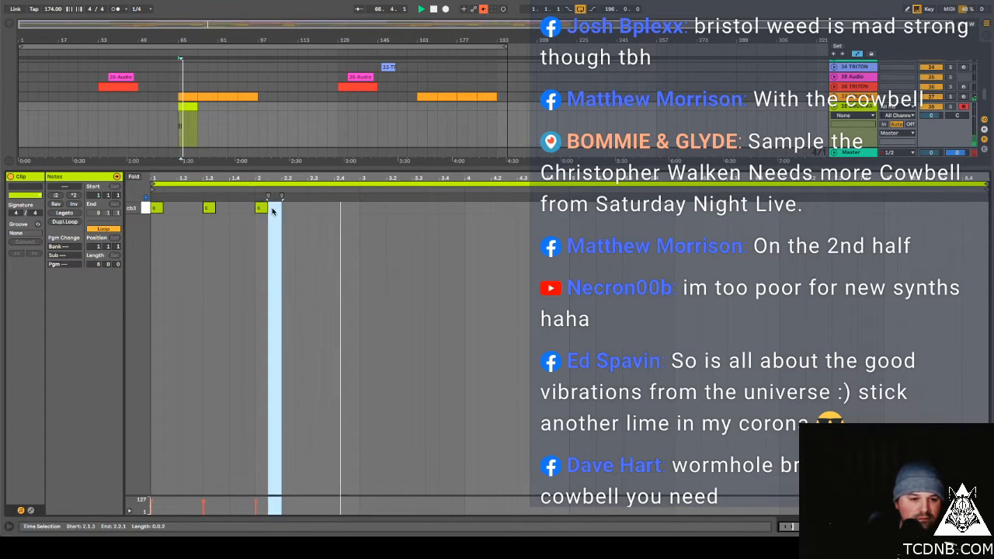
# Step: Copy the last cb3 note to position 2.3 and duplicate the two-bar pattern to fill the eight-bar clip
pyautogui.moveTo(265, 208); pyautogui.dragTo(320, 210)
pyautogui.click(261, 208)
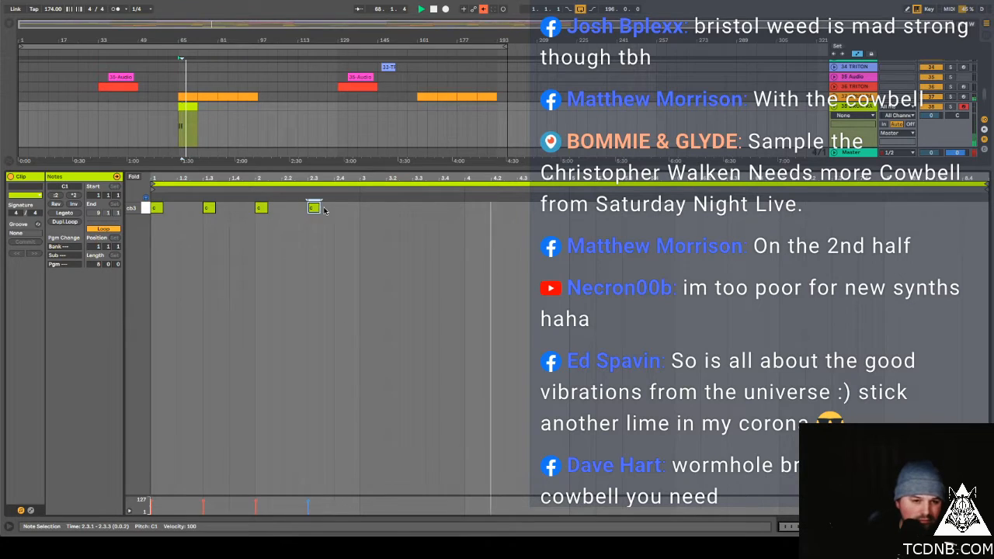
pyautogui.hotkey('ctrl', 'a')
pyautogui.hotkey('ctrl', 'd')
pyautogui.hotkey('ctrl', 'd')
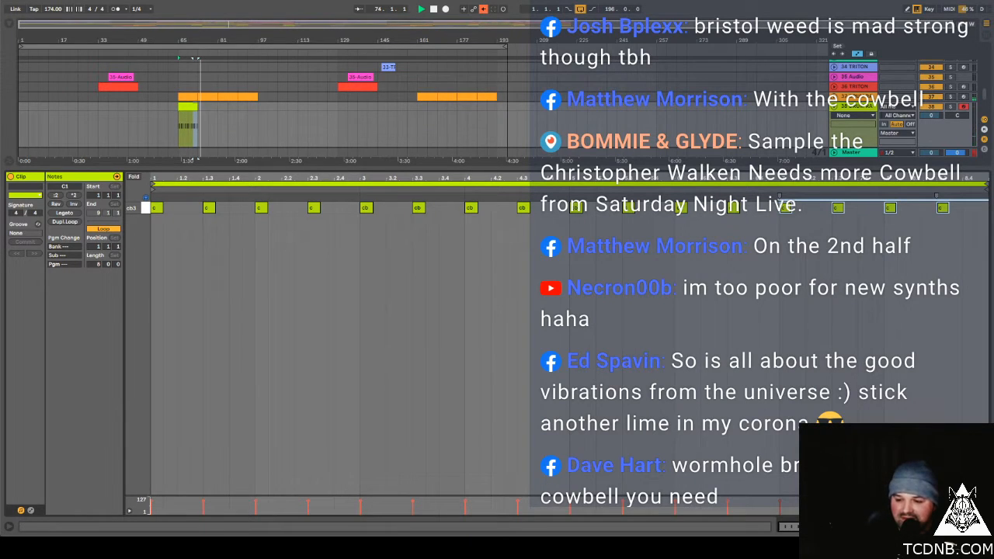
# Step: Repeat the cowbell clip up to bar 97 and copy the whole section to bars 161 to 193
pyautogui.hotkey('ctrl', 'alt', 'l')
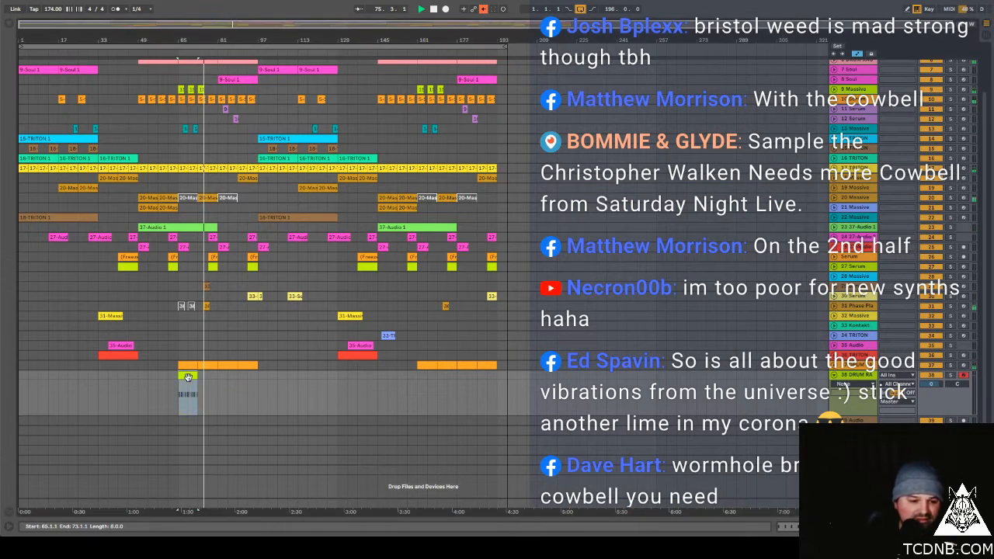
pyautogui.hotkey('ctrl', 'd')
pyautogui.hotkey('ctrl', 'd')
pyautogui.hotkey('ctrl', 'd')
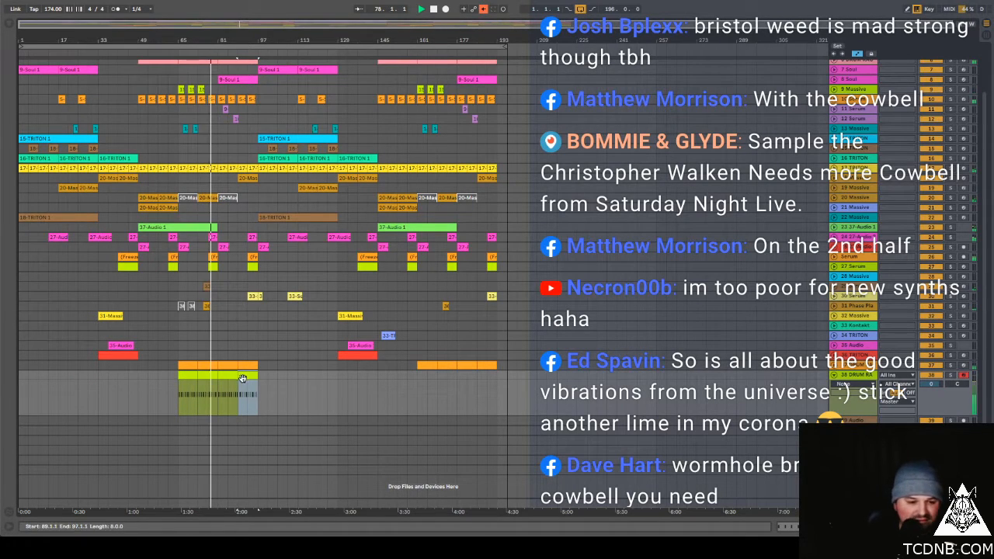
pyautogui.click(191, 378)
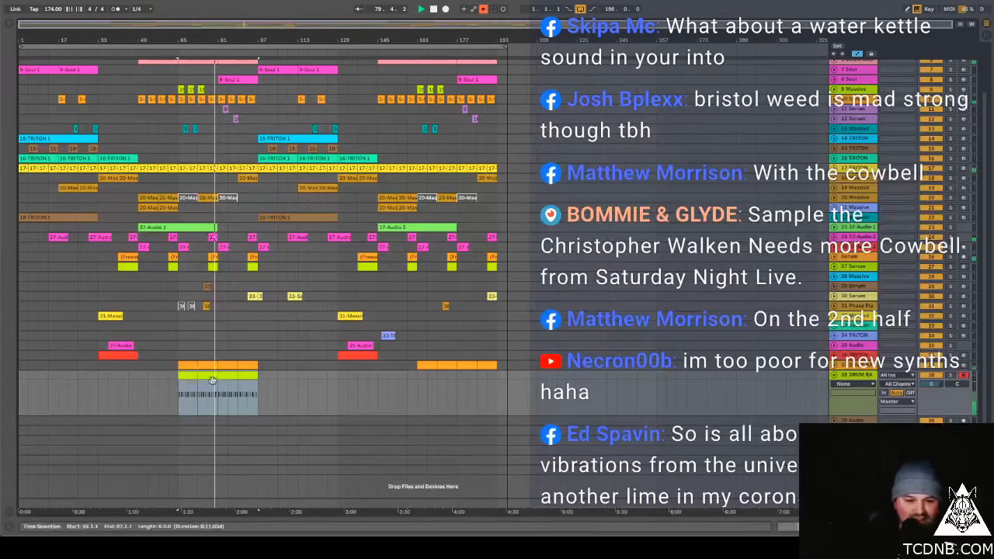
pyautogui.click(431, 393)
pyautogui.hotkey('ctrl', 'v')
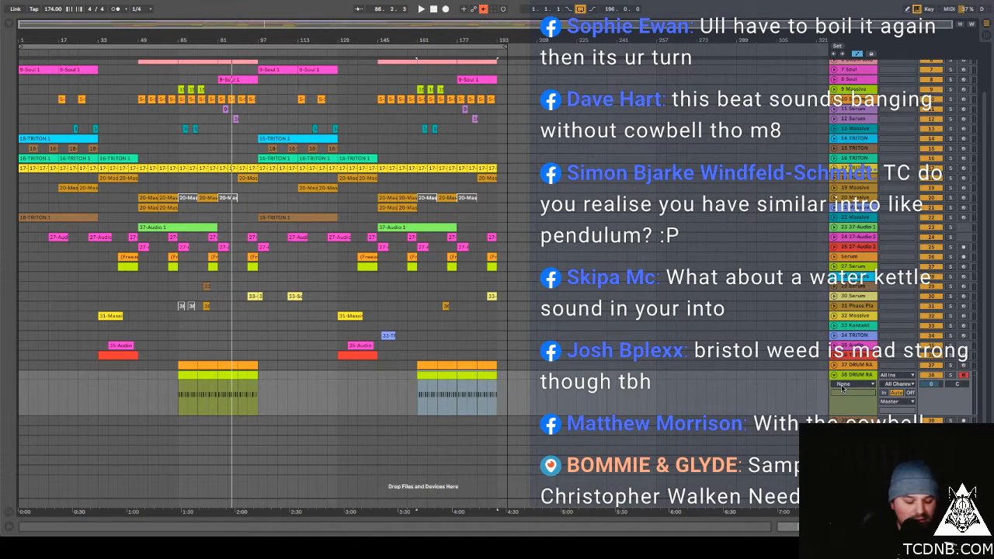
# Step: Play the cowbell from bar 65 in the mix, lower its track volume to about -4.9 dB and solo the track
pyautogui.press('space')
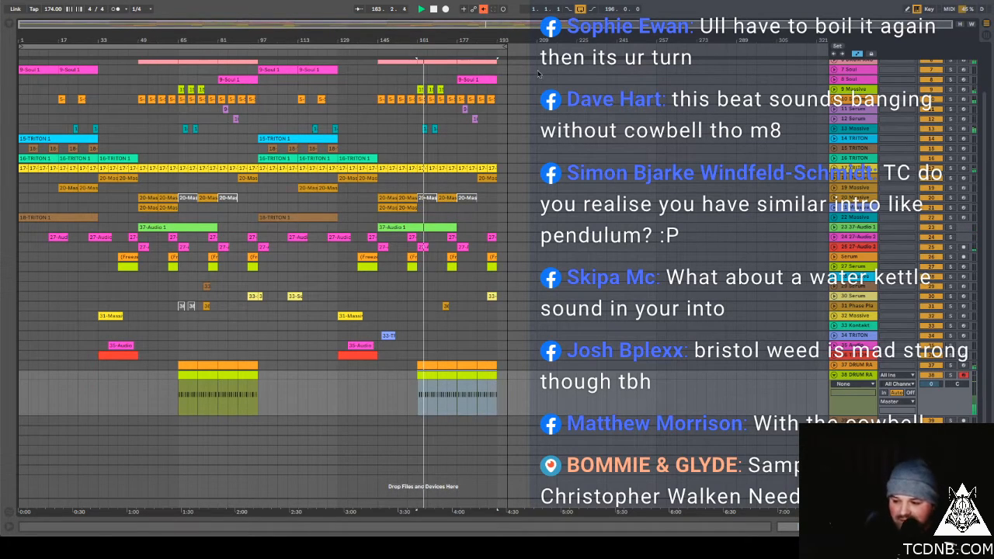
pyautogui.click(180, 50)
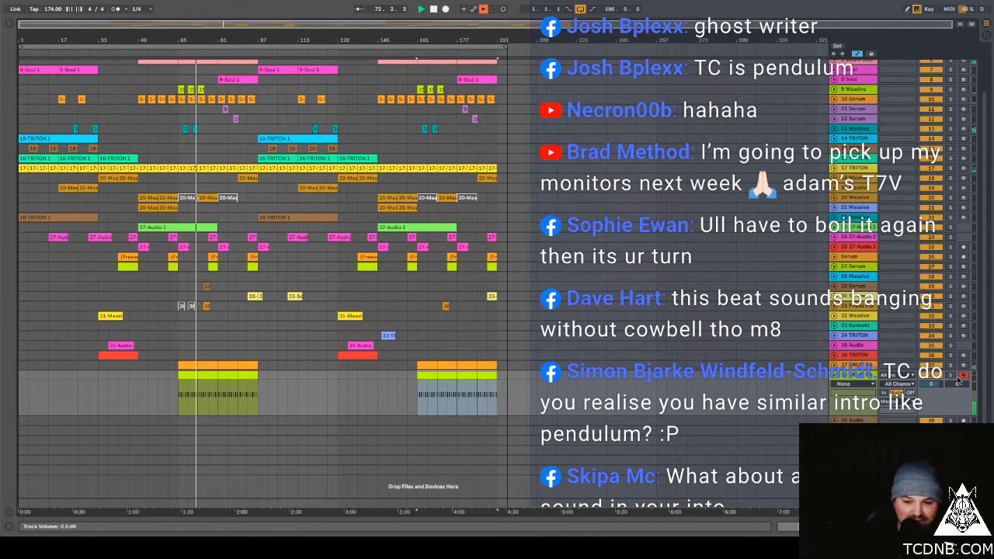
pyautogui.moveTo(934, 384); pyautogui.dragTo(933, 397)
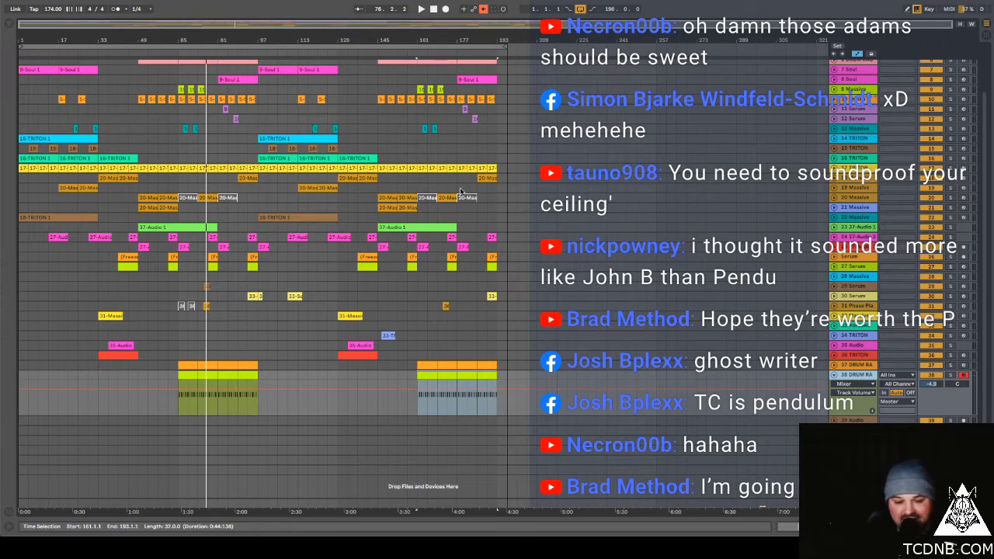
pyautogui.click(189, 377)
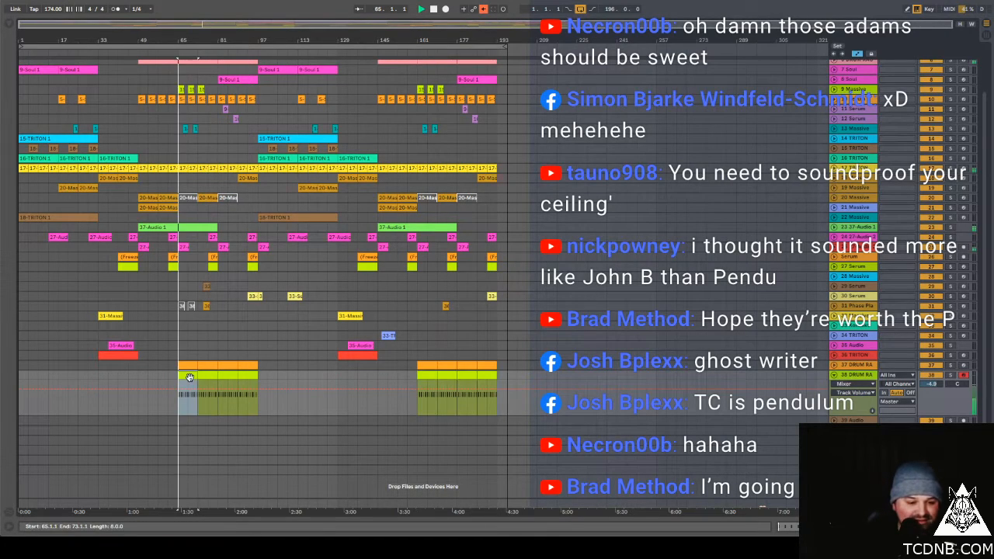
pyautogui.click(951, 376)
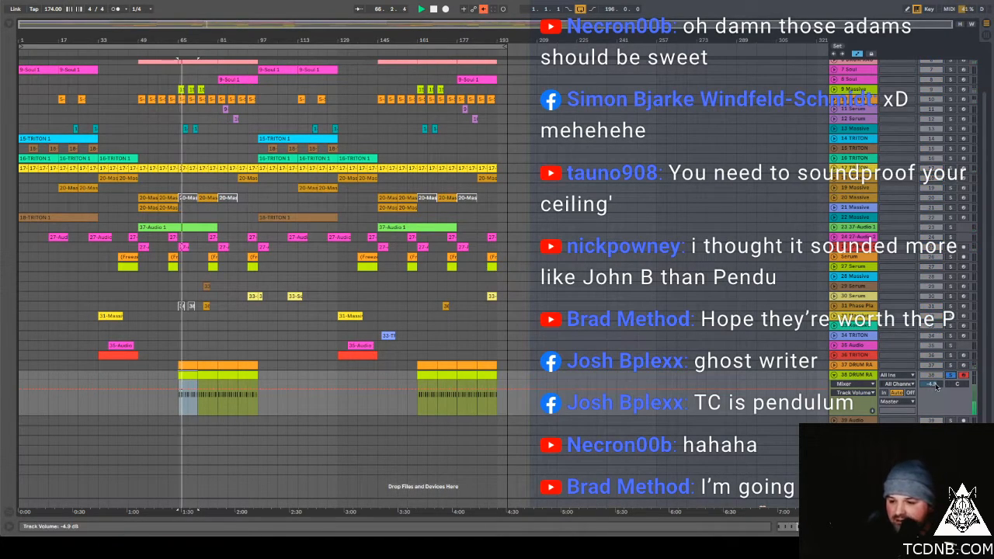
# Step: Switch the cb3 sampler to Classic mode, set decay to 537 ms, sustain to -62 dB and transpose to -3 st, and play it in the mix
pyautogui.hotkey('ctrl', 'alt', 'l')
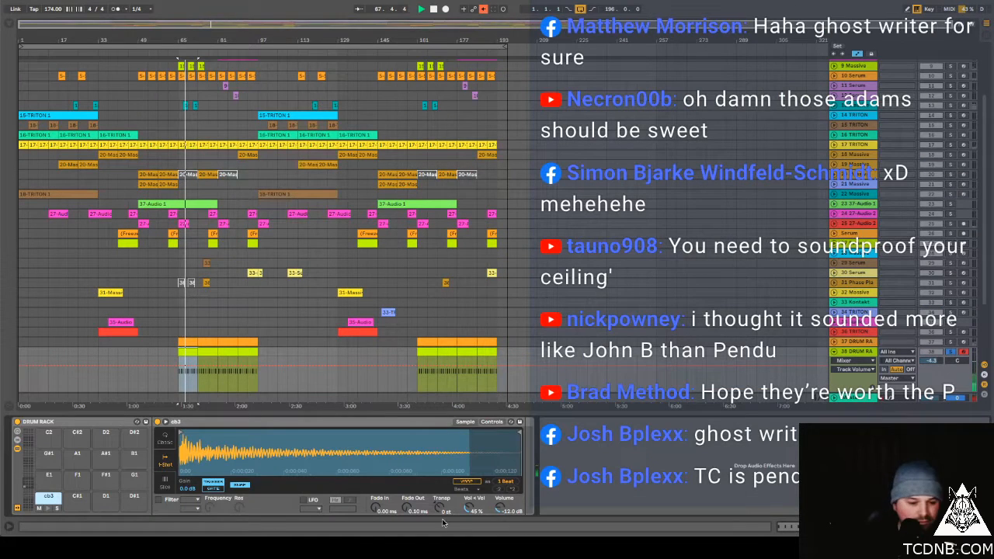
pyautogui.click(491, 422)
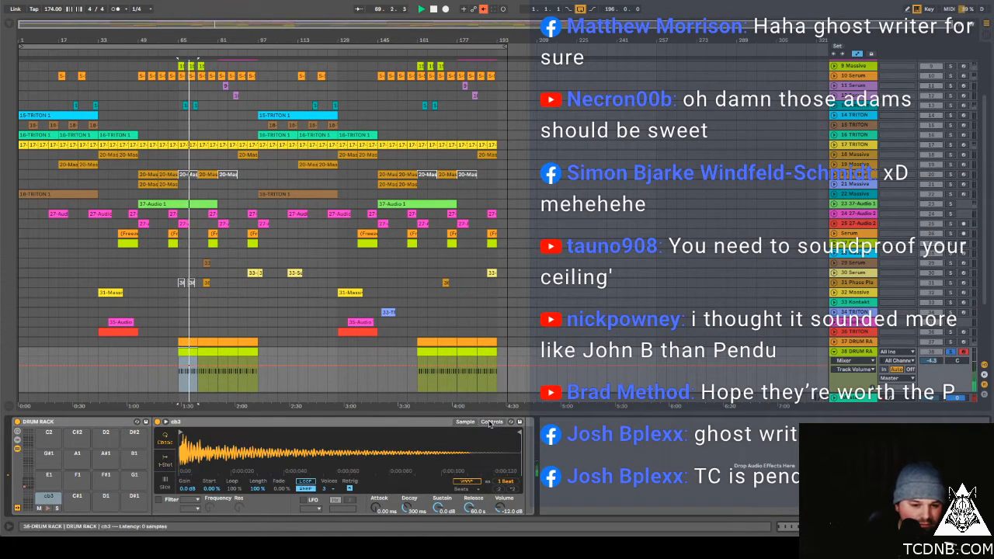
pyautogui.moveTo(439, 509); pyautogui.dragTo(410, 497)
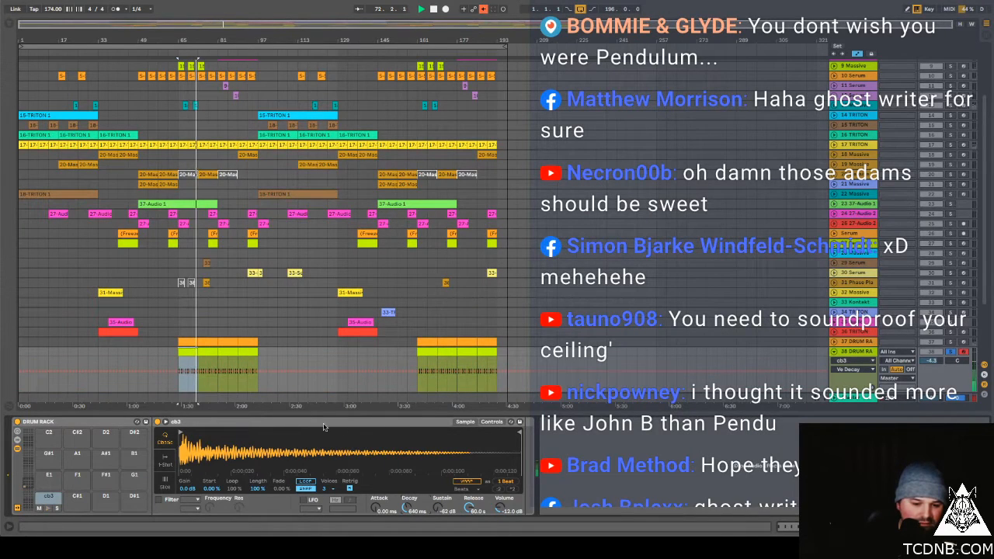
pyautogui.click(492, 422)
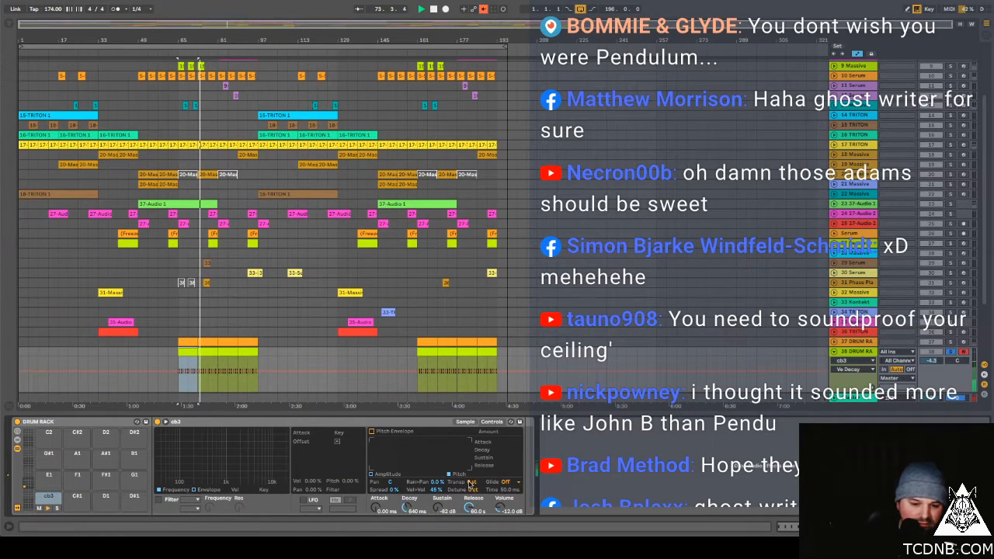
pyautogui.moveTo(470, 482); pyautogui.dragTo(471, 487)
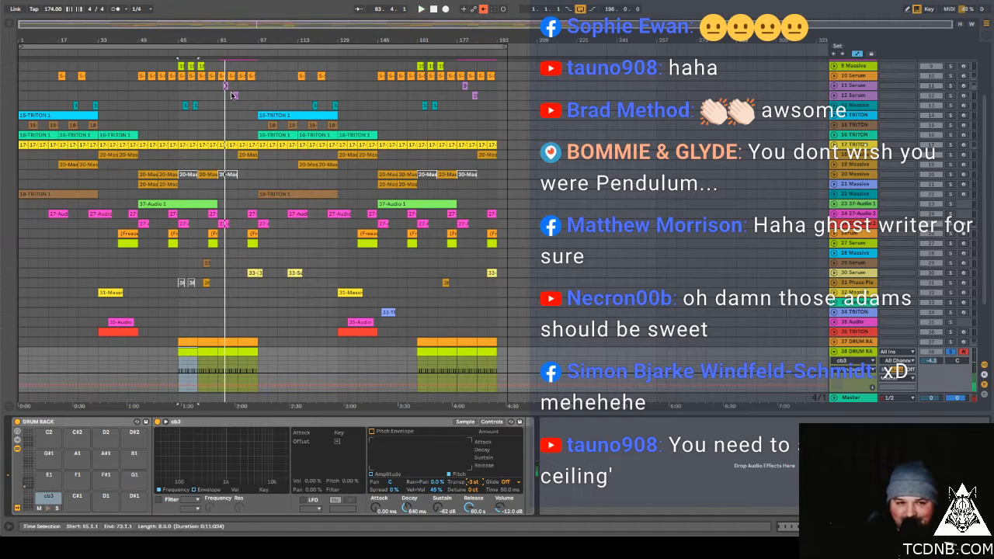
pyautogui.click(176, 52)
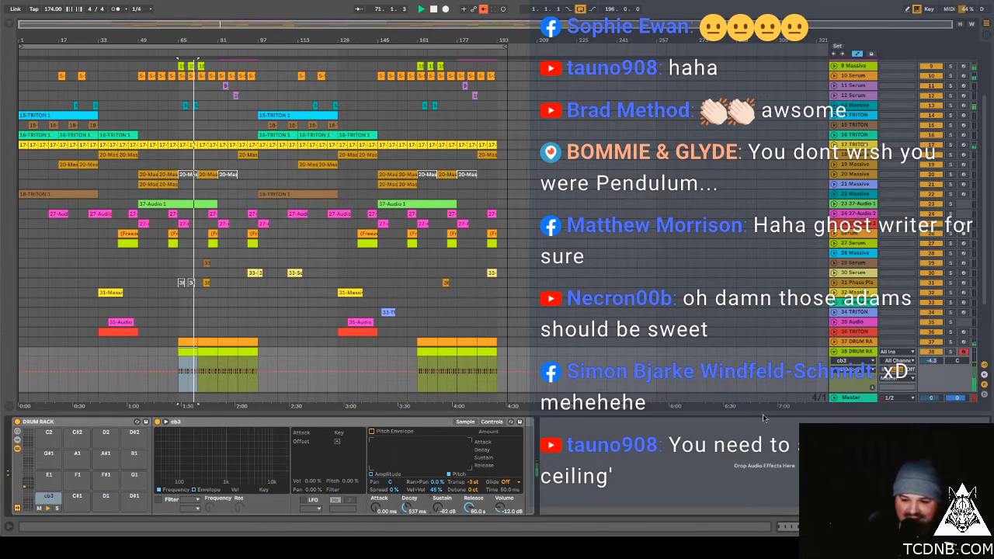
# Step: Add a Convolution Reverb to the cowbell track and load the Stairwell impulse response from 01 Real Places
pyautogui.click(862, 352)
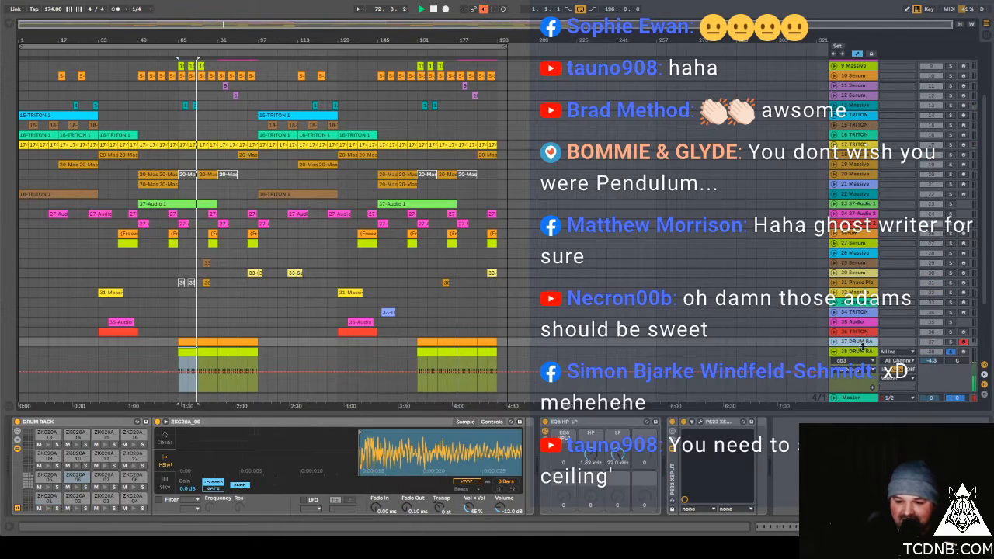
pyautogui.click(865, 352)
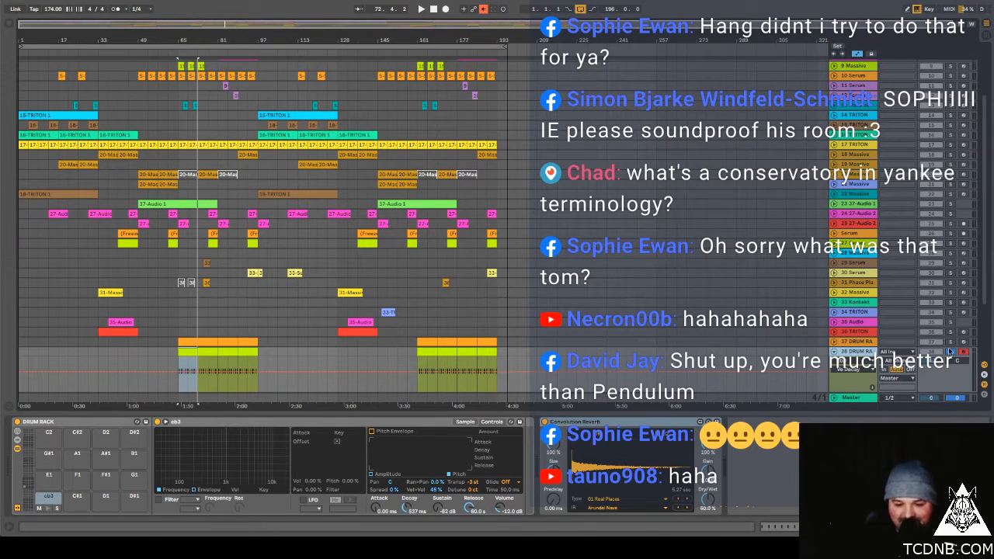
pyautogui.click(606, 499)
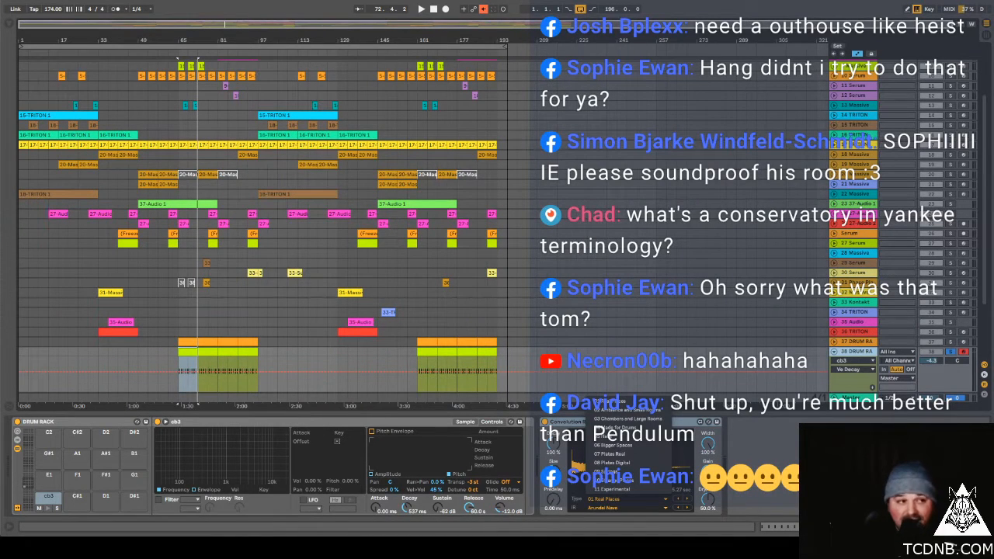
pyautogui.press('Escape')
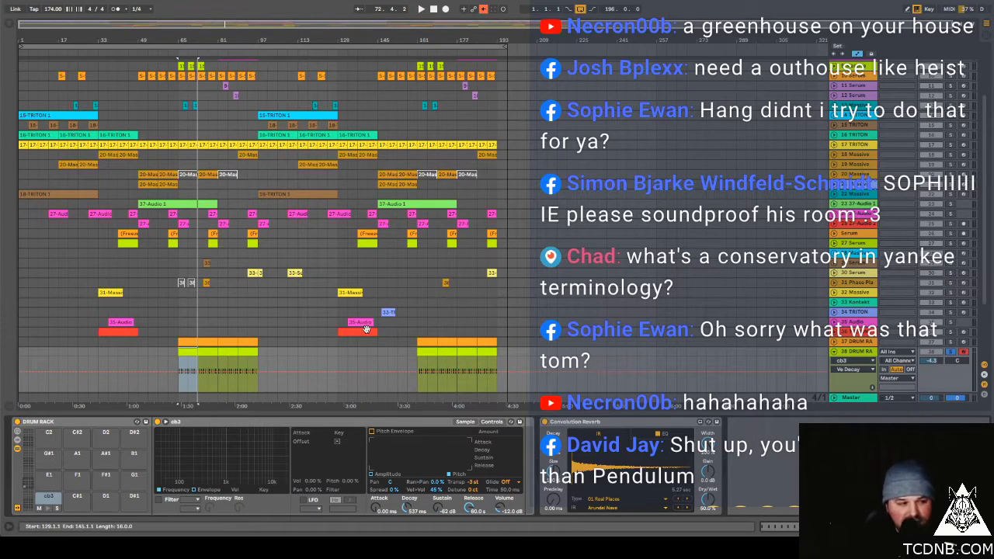
pyautogui.click(616, 501)
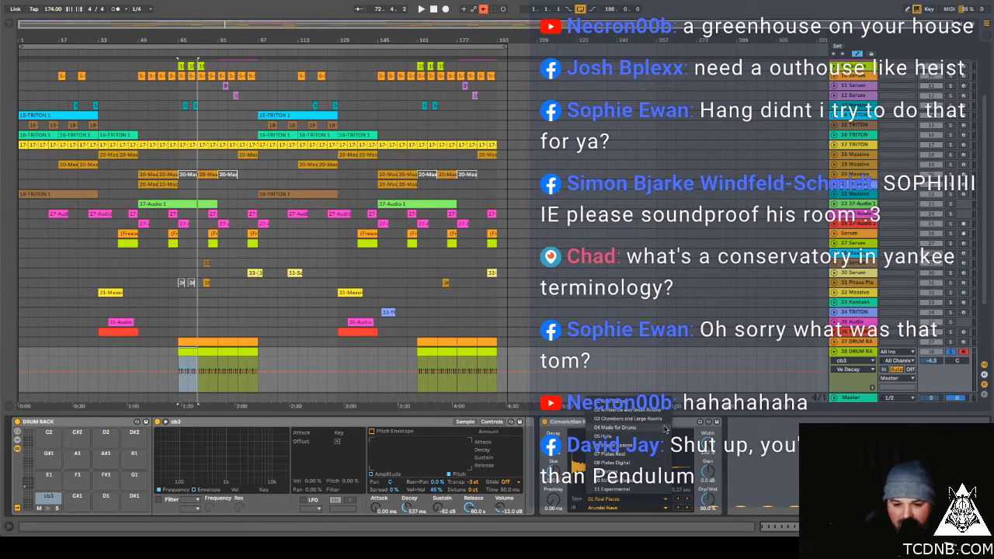
pyautogui.click(608, 501)
pyautogui.click(607, 509)
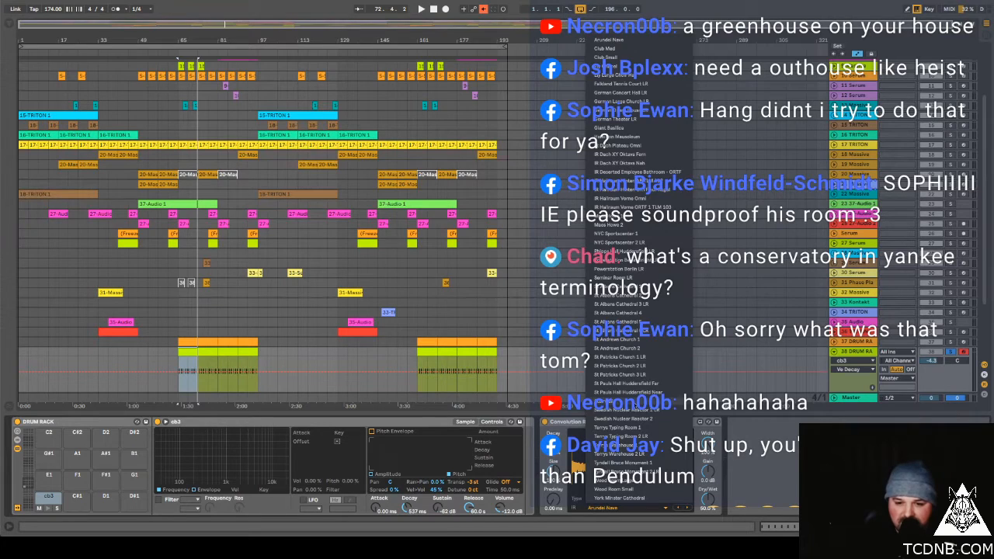
pyautogui.click(636, 404)
# Step: Set the cowbell reverb's dry/wet to 46.1% and its decay to 62.4%, and play the cowbell in the mix
pyautogui.press('space')
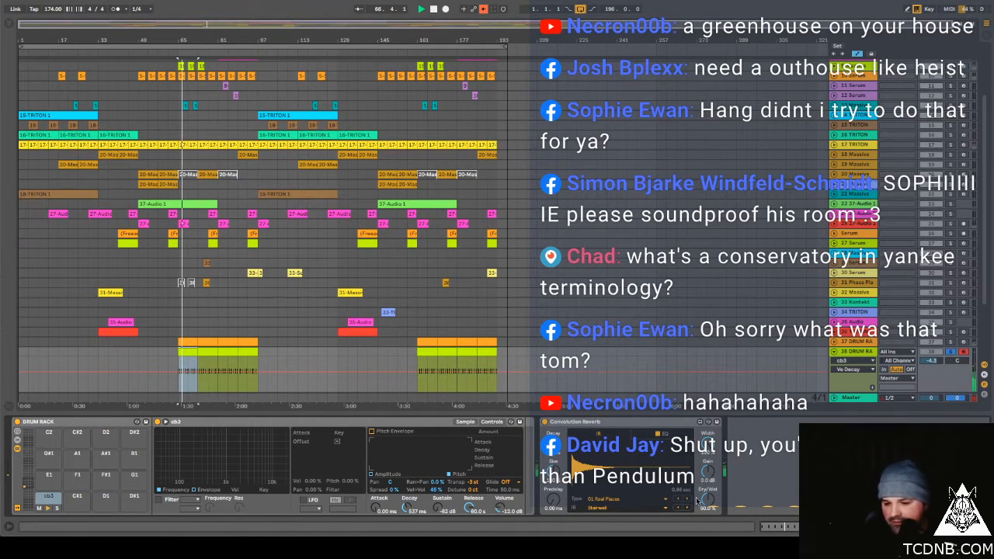
pyautogui.moveTo(709, 501); pyautogui.dragTo(708, 506)
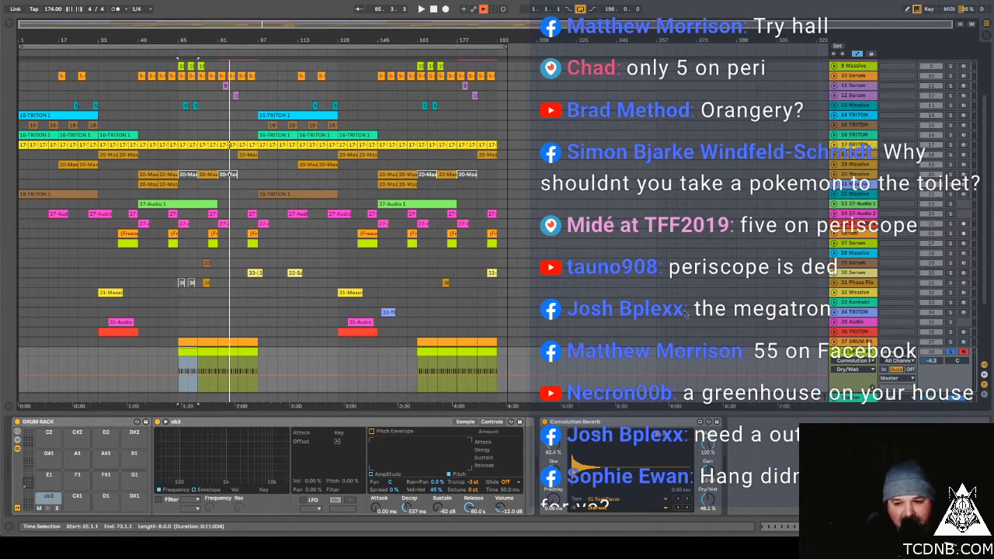
pyautogui.press('space')
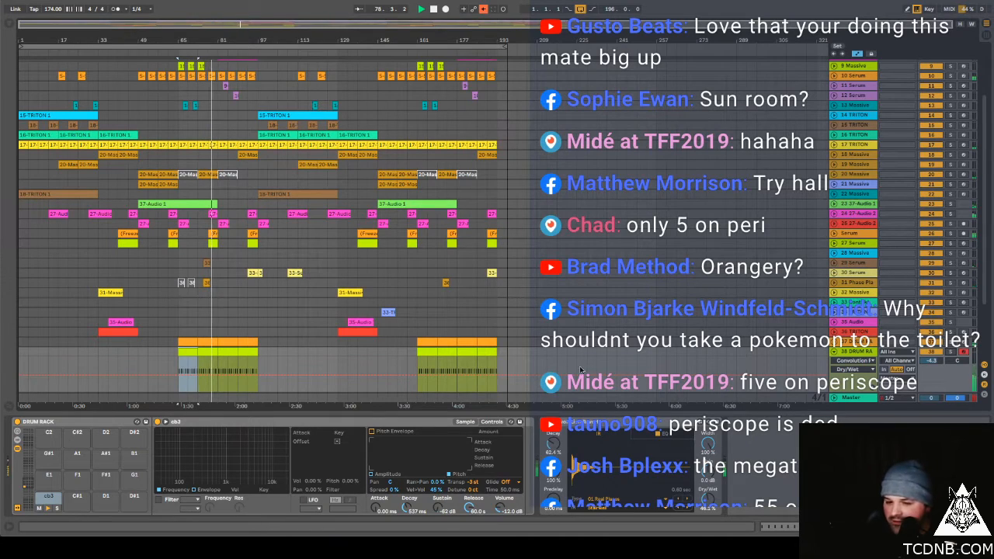
pyautogui.press('space')
# Step: In the cowbell clip at bar 73, copy the notes at 7.1 and 7.3 to 7.1.4 and 7.3.4, and lower the track volume to -7.0 dB
pyautogui.doubleClick(215, 355)
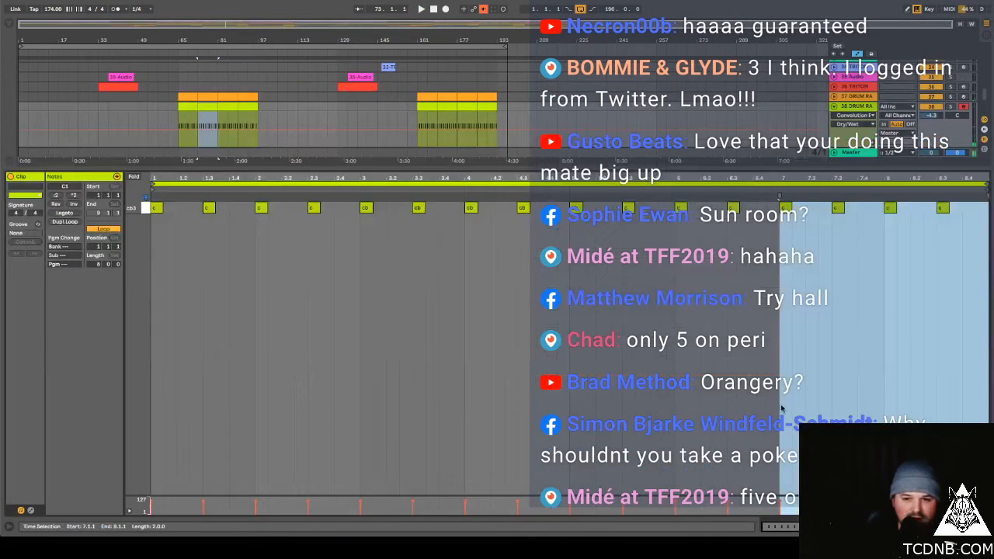
pyautogui.click(820, 237)
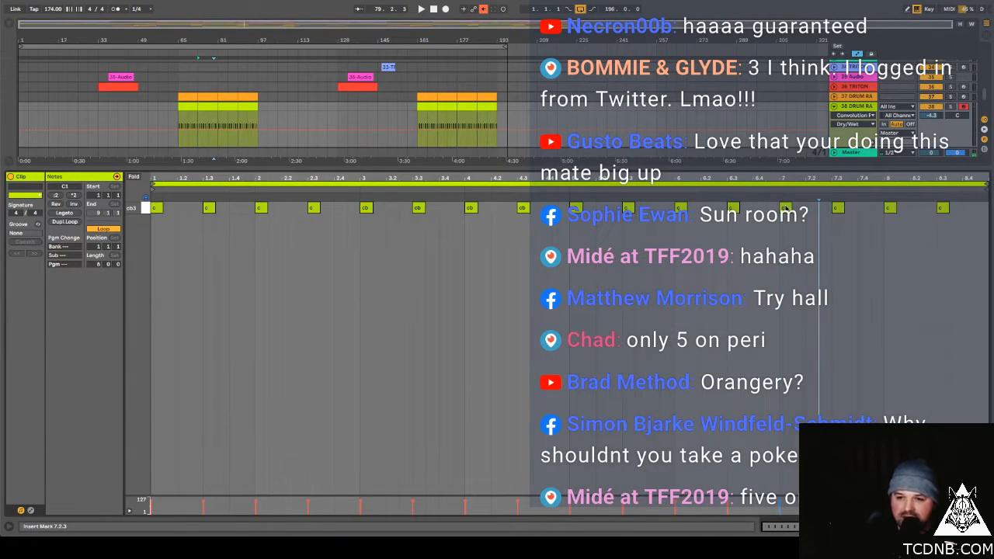
pyautogui.press('space')
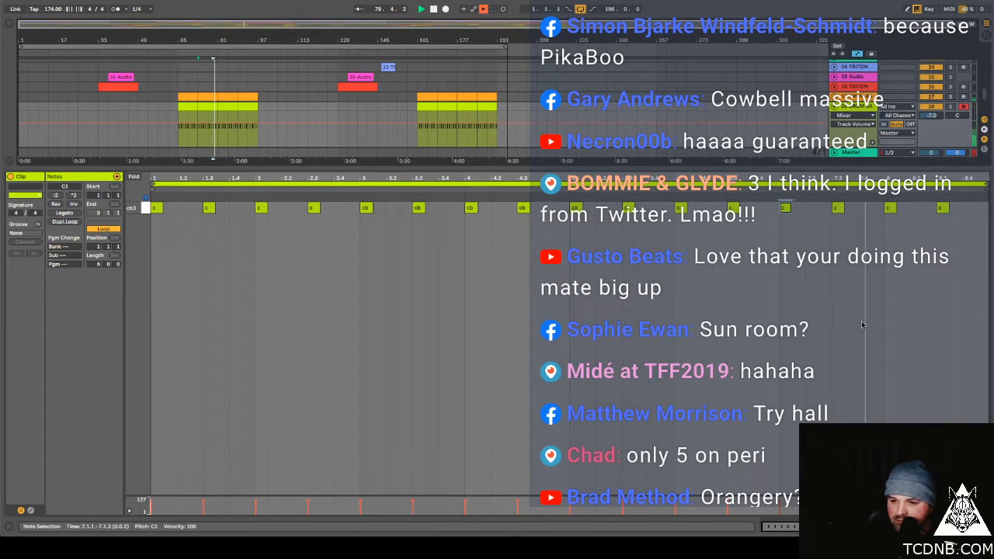
pyautogui.moveTo(874, 231); pyautogui.dragTo(770, 207)
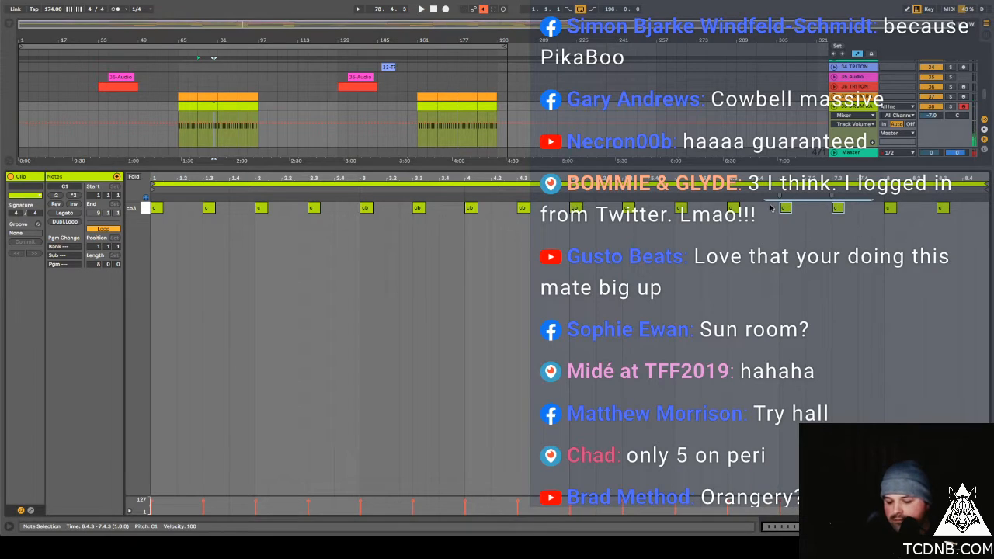
pyautogui.press('+')
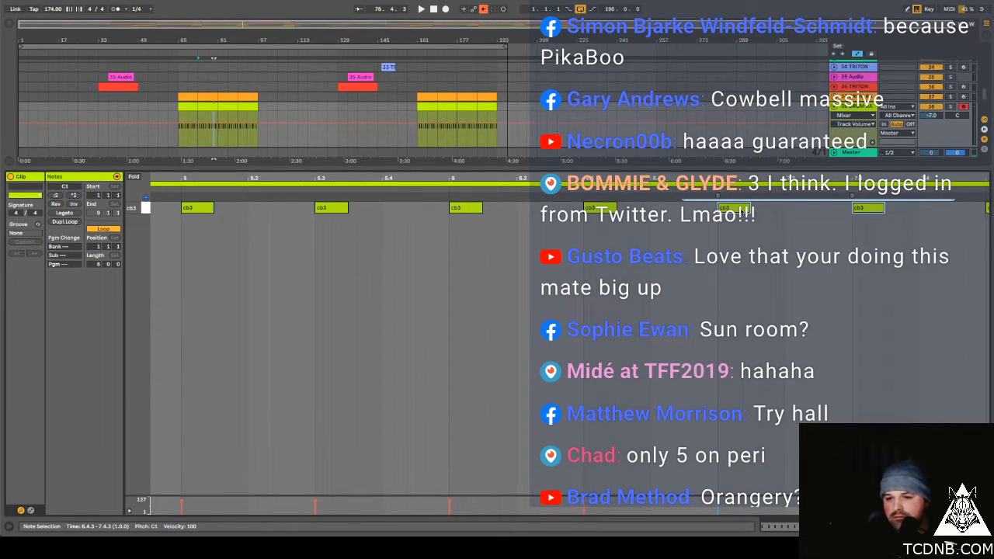
pyautogui.moveTo(745, 220); pyautogui.dragTo(792, 217)
pyautogui.press('ctrl')
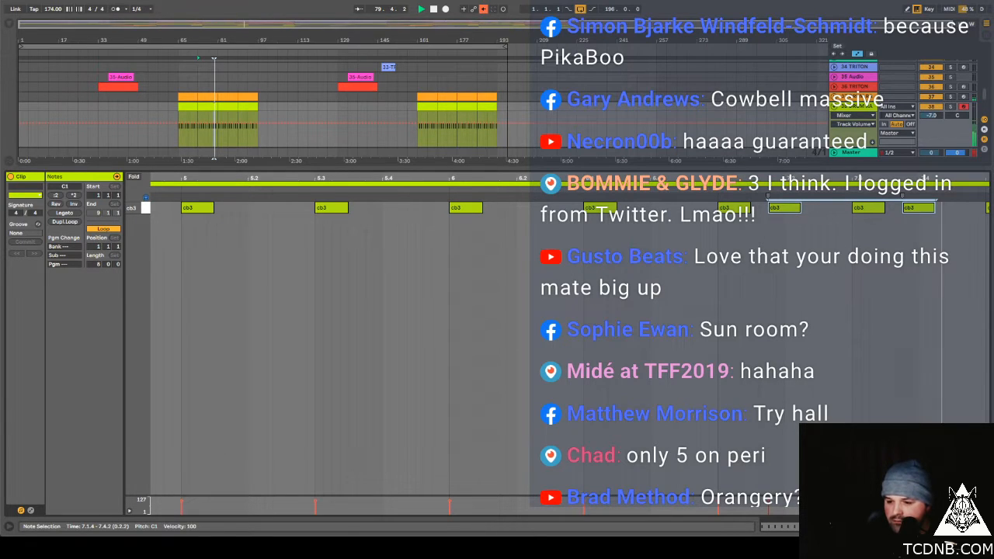
pyautogui.press('-')
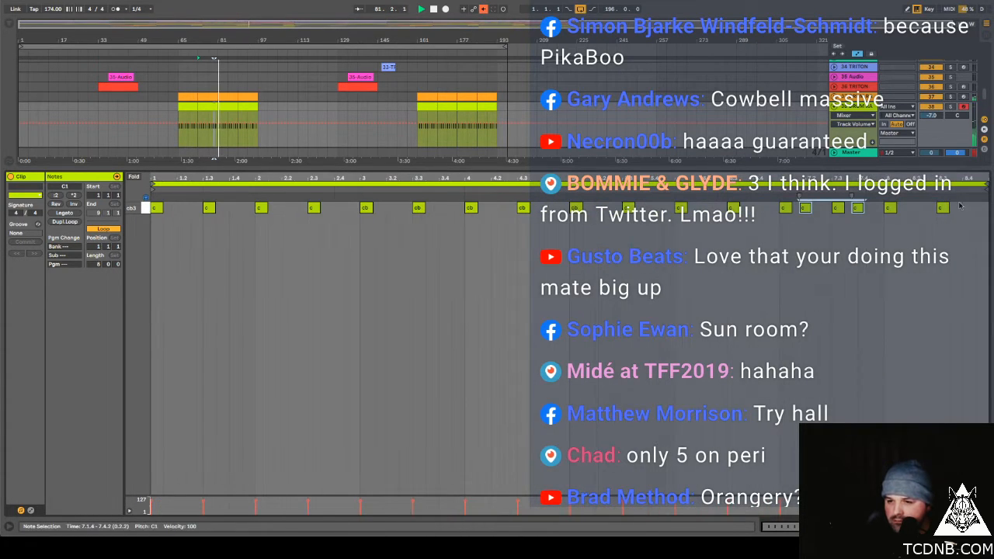
# Step: Paste the edited eight-bar cowbell clip over the cowbell clips at bars 89, 169 and 185
pyautogui.hotkey('ctrl', 'alt', 'l')
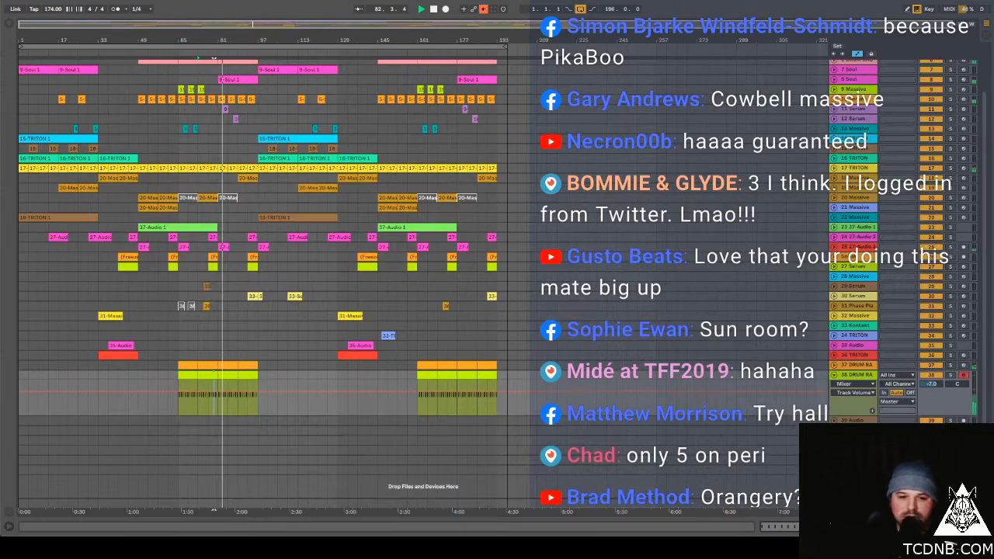
pyautogui.click(244, 377)
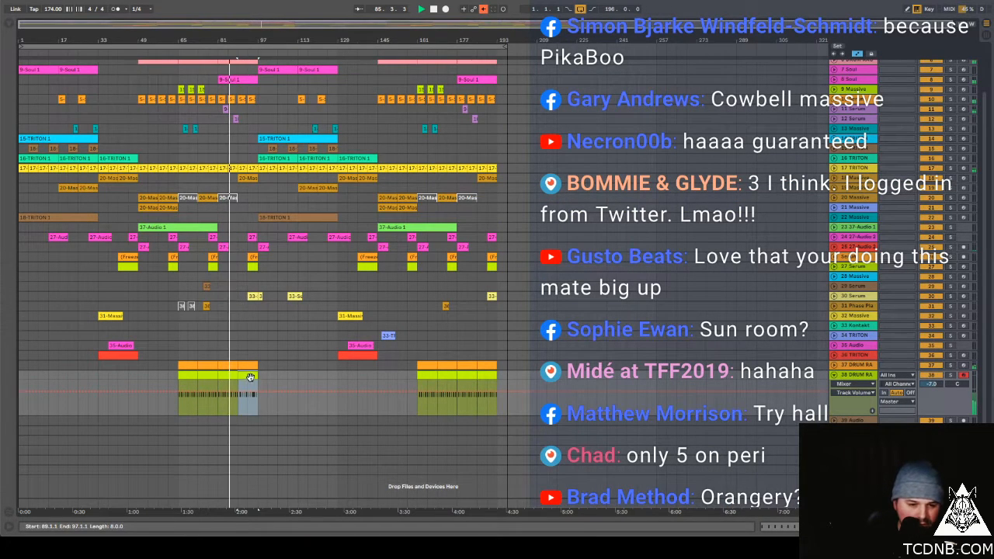
pyautogui.click(447, 378)
pyautogui.click(481, 378)
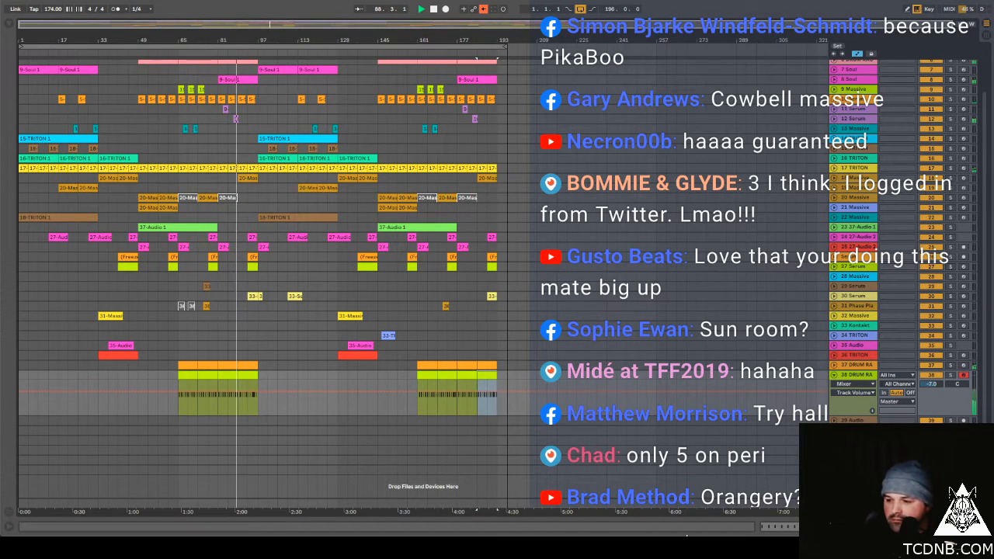
# Step: Set the cb3 sampler's decay to 224 ms, play the cowbell from bar 65 soloed and in the mix, and fold its track
pyautogui.doubleClick(856, 375)
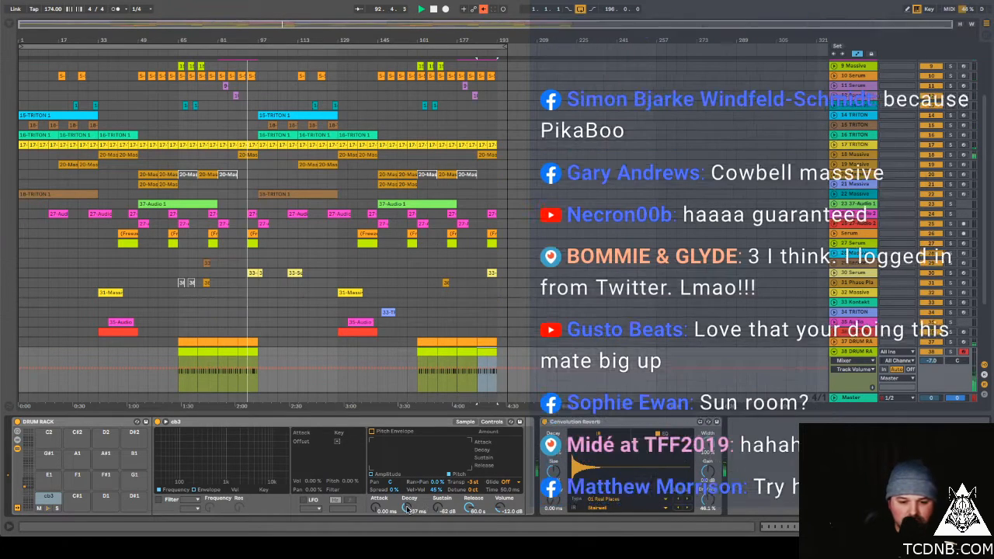
pyautogui.moveTo(406, 508); pyautogui.dragTo(407, 520)
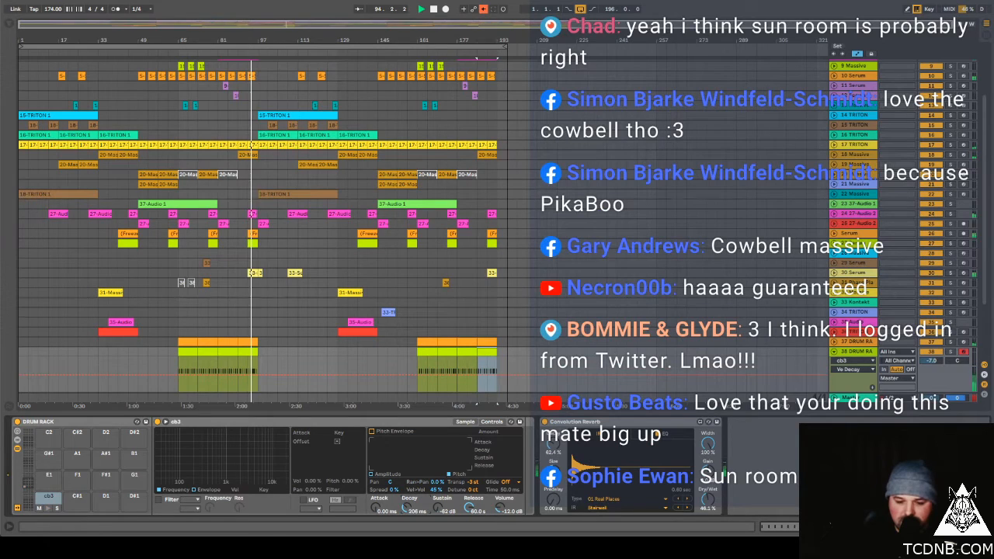
pyautogui.click(951, 352)
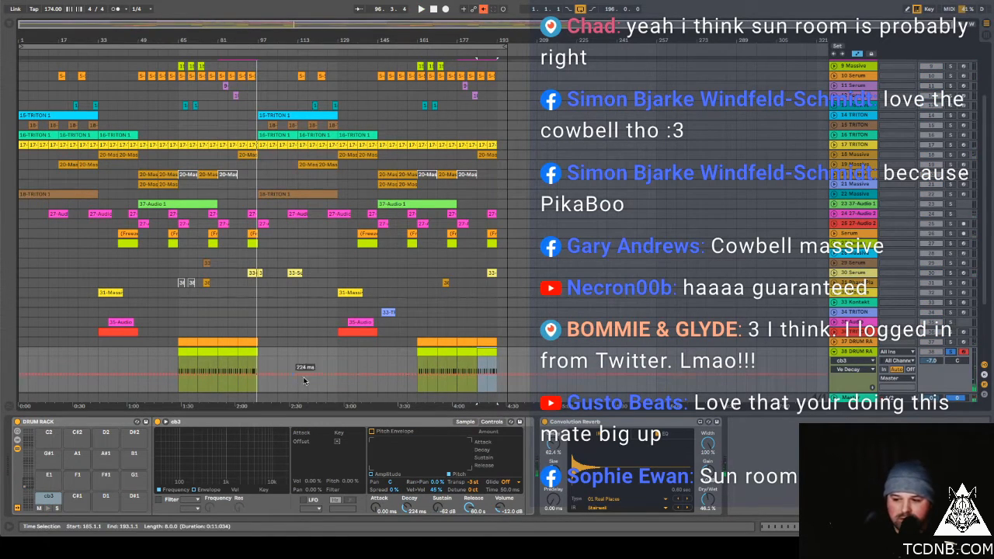
pyautogui.click(186, 350)
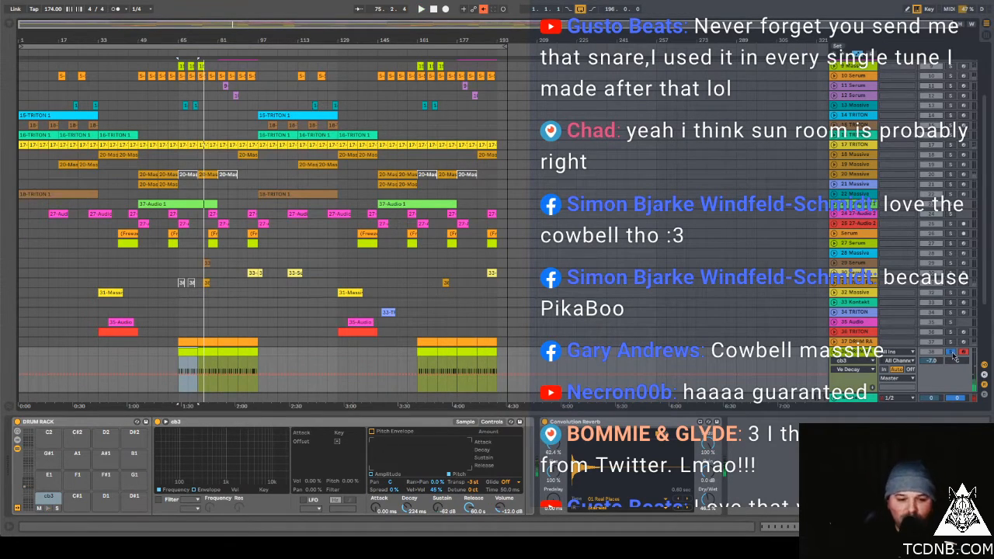
pyautogui.press('space')
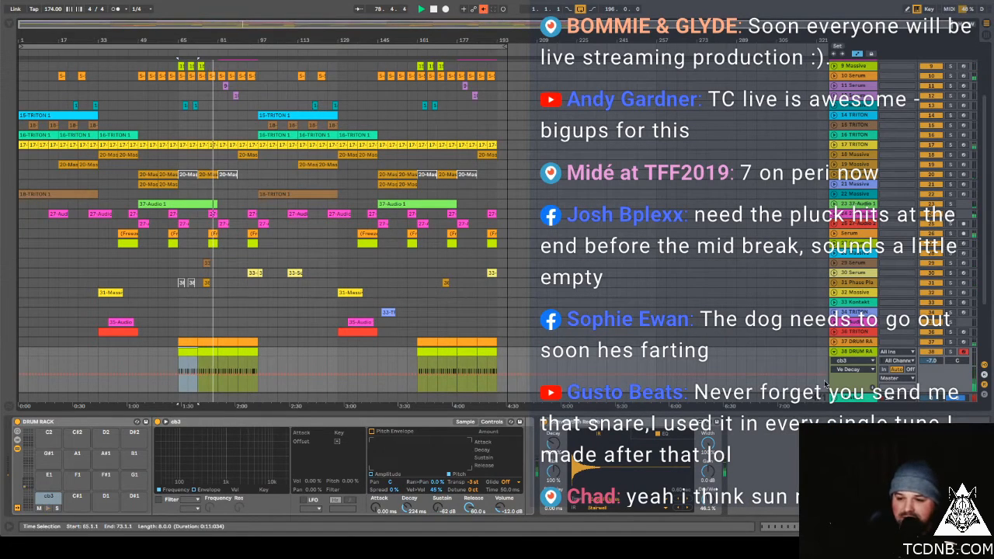
pyautogui.click(835, 354)
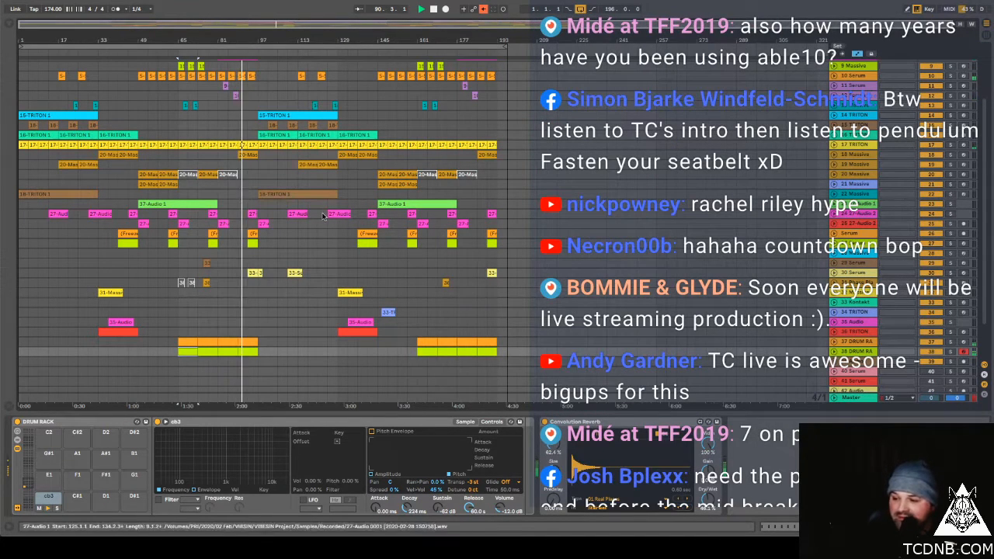
# Step: Play the arrangement from bar 1 and from the build-up before bar 49 to review the lead-in to the first drop
pyautogui.click(32, 116)
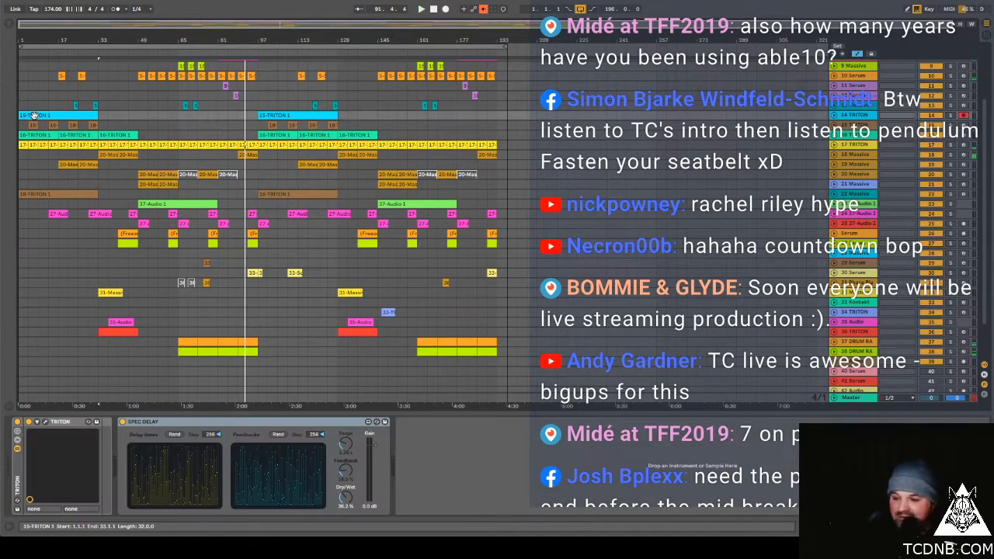
pyautogui.press('space')
pyautogui.press('space')
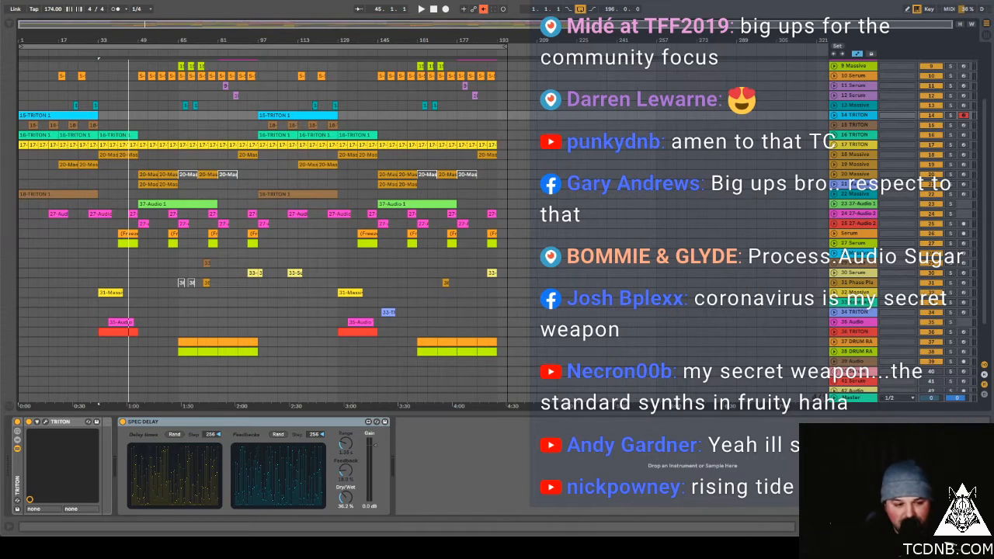
pyautogui.moveTo(498, 533)
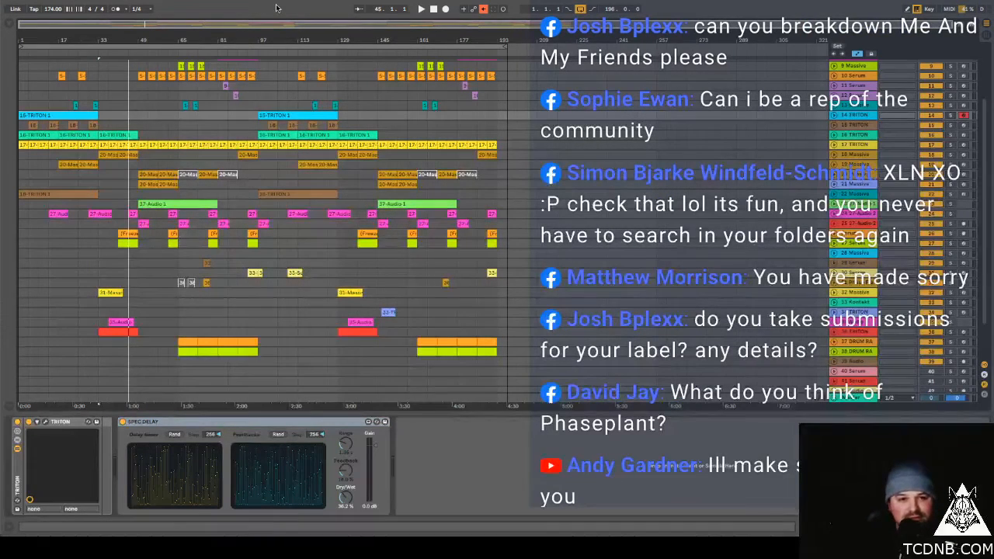
pyautogui.press('space')
pyautogui.press('space')
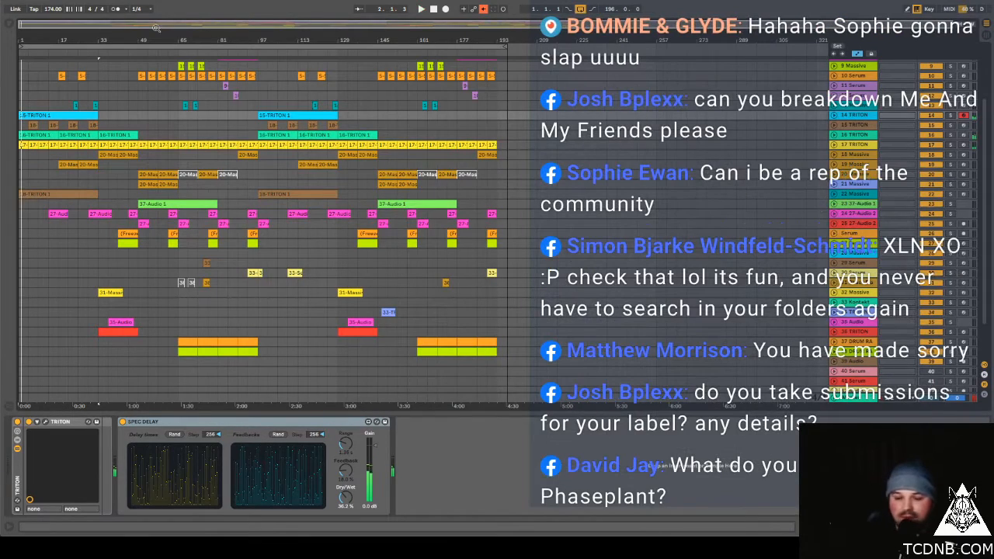
pyautogui.click(128, 55)
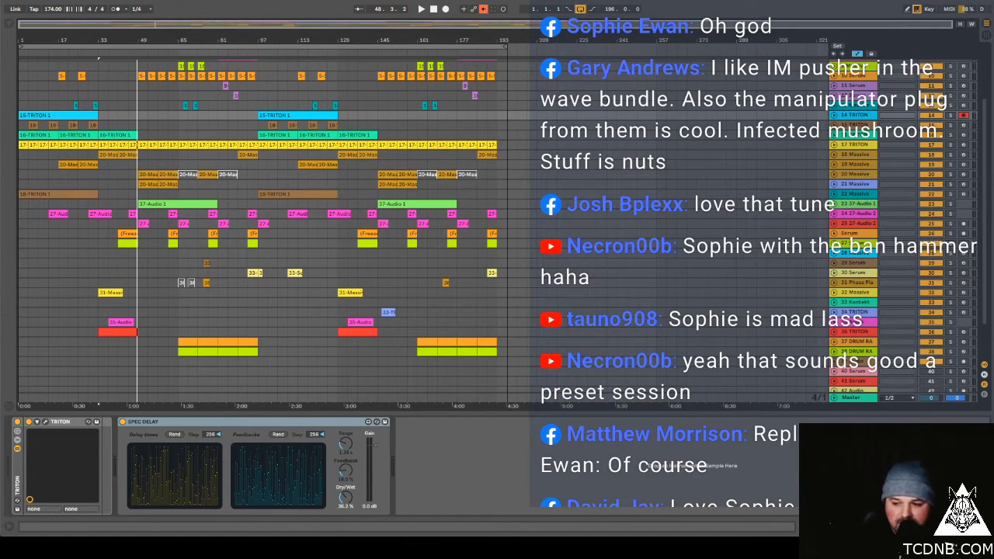
pyautogui.click(120, 51)
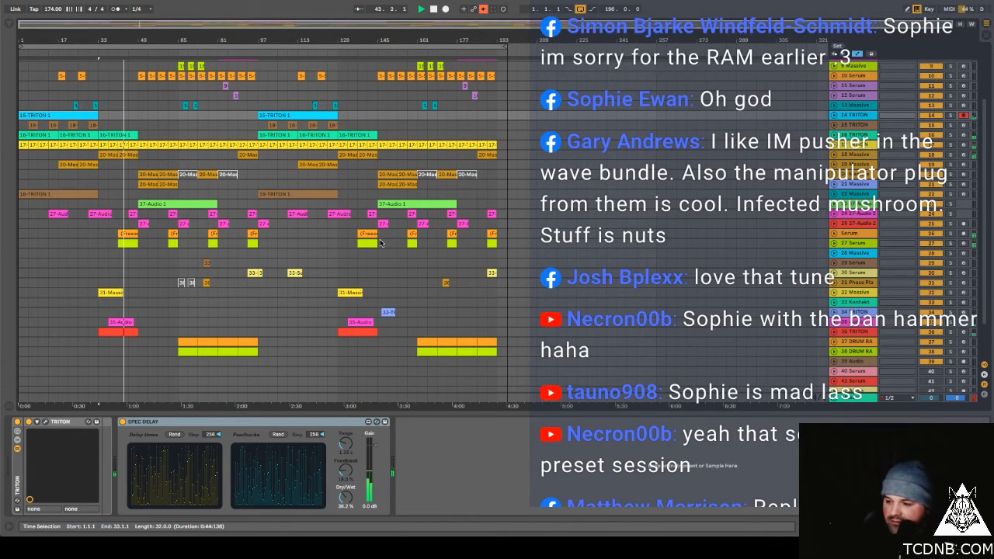